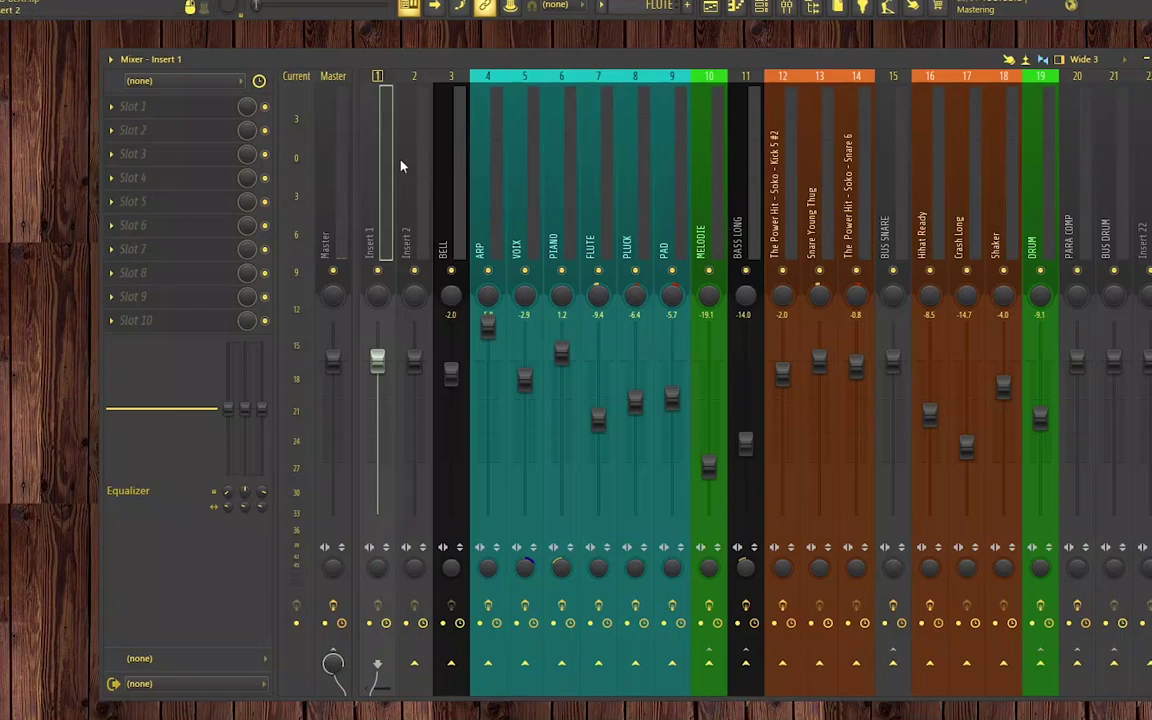
Select the Master mixer track to show its chain of effects
left_click(333, 160)
left_click_drag(460, 63, 496, 67)
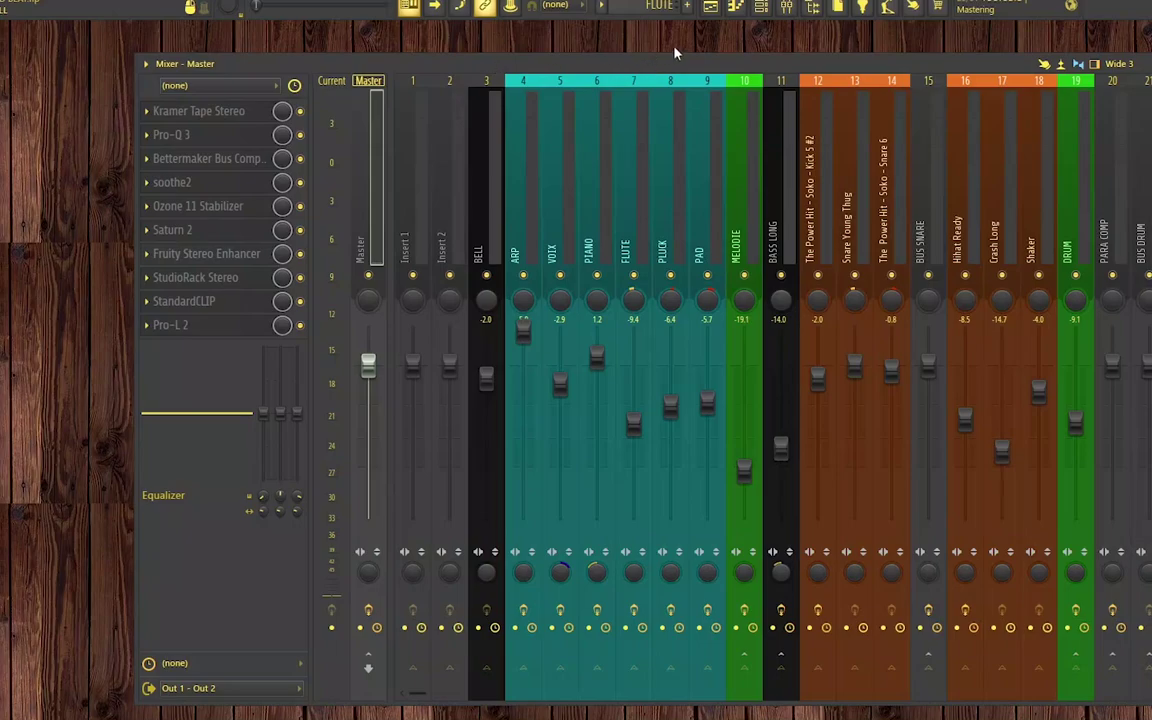
Look over the playlist arrangement, hide it again and bring back the mixer
key("F5")
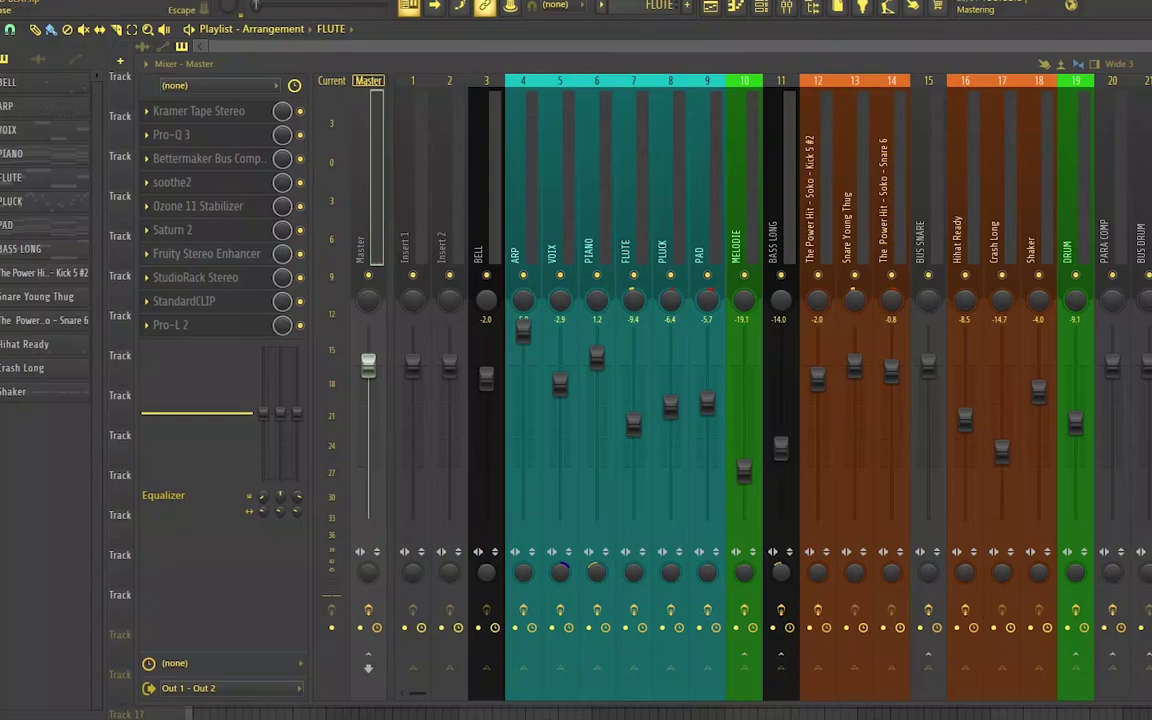
key("F9")
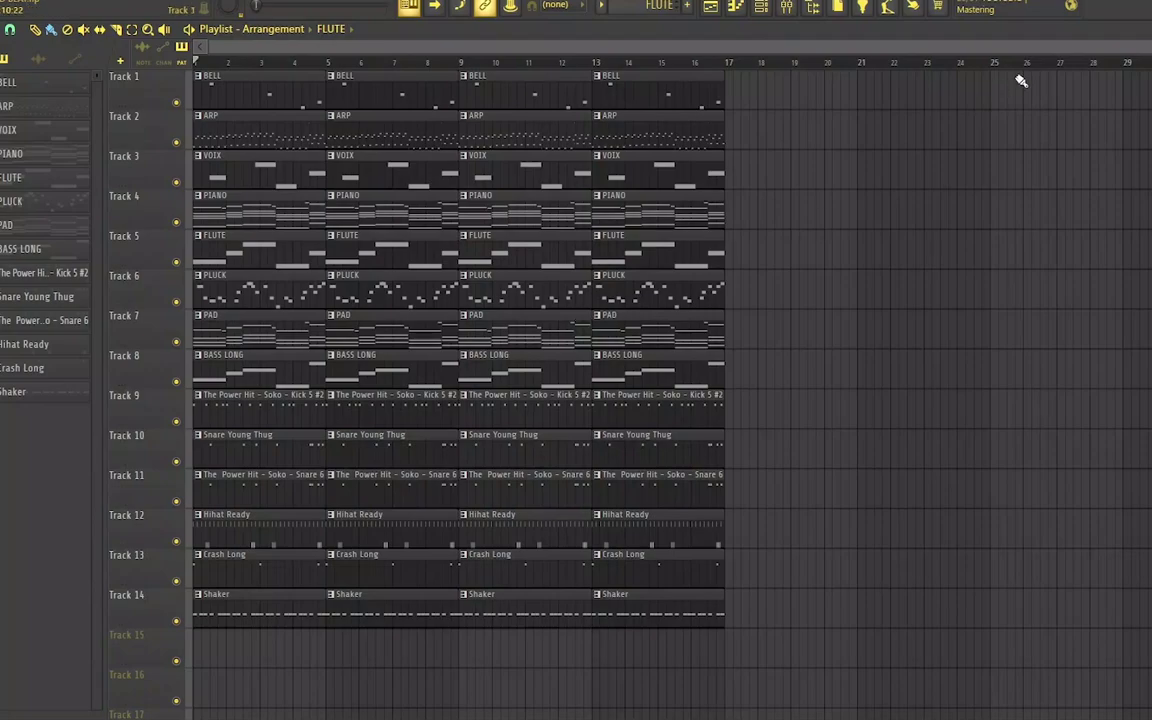
key("F5")
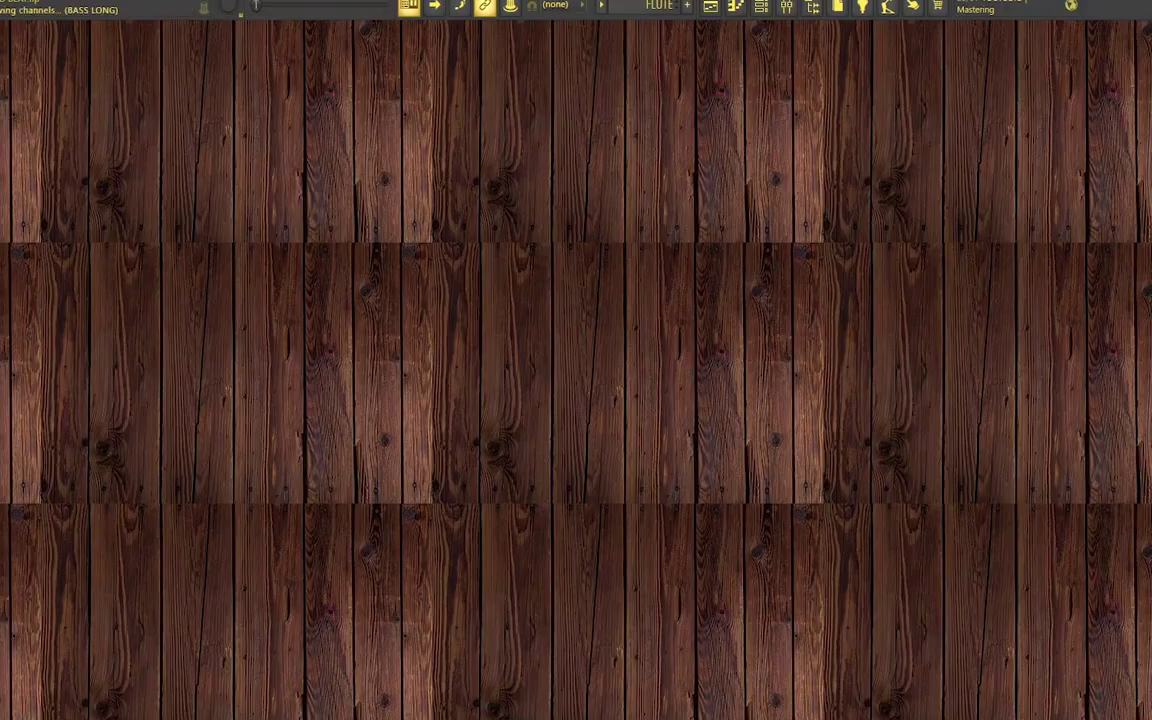
left_click(787, 7)
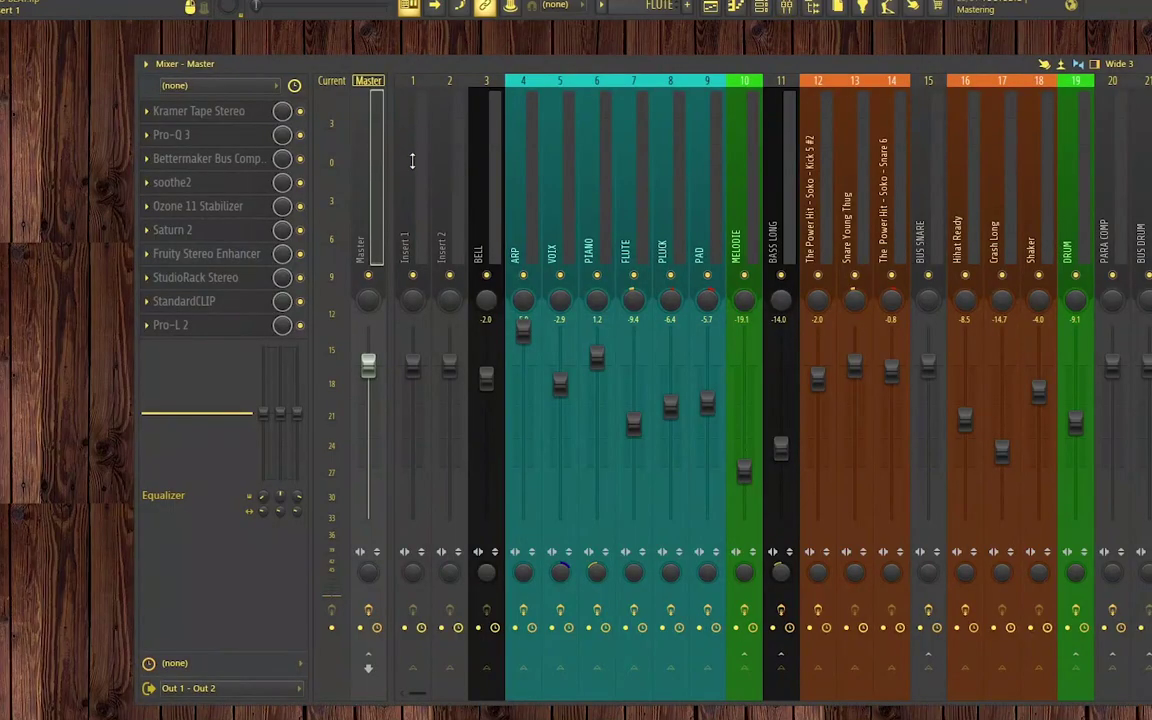
Shorten the mixer window and examine the Kramer Tape Stereo settings on the Master track with the mixer placed beside the plugin
left_click_drag(412, 57, 401, 318)
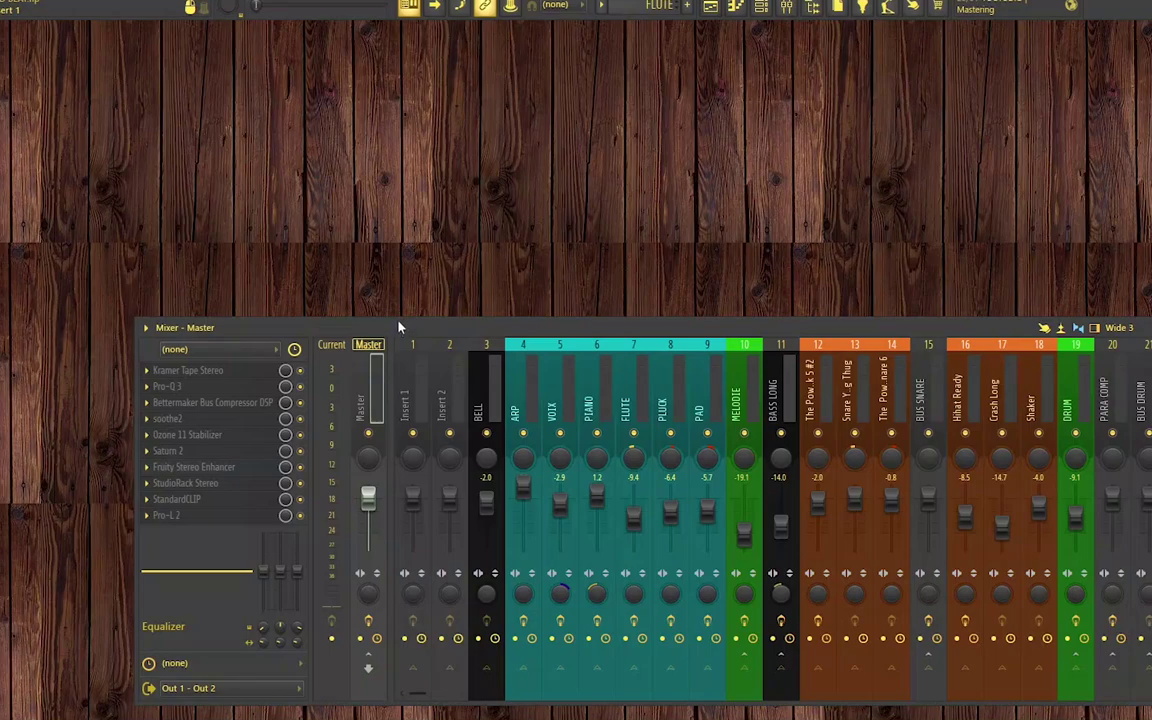
left_click_drag(400, 317, 451, 182)
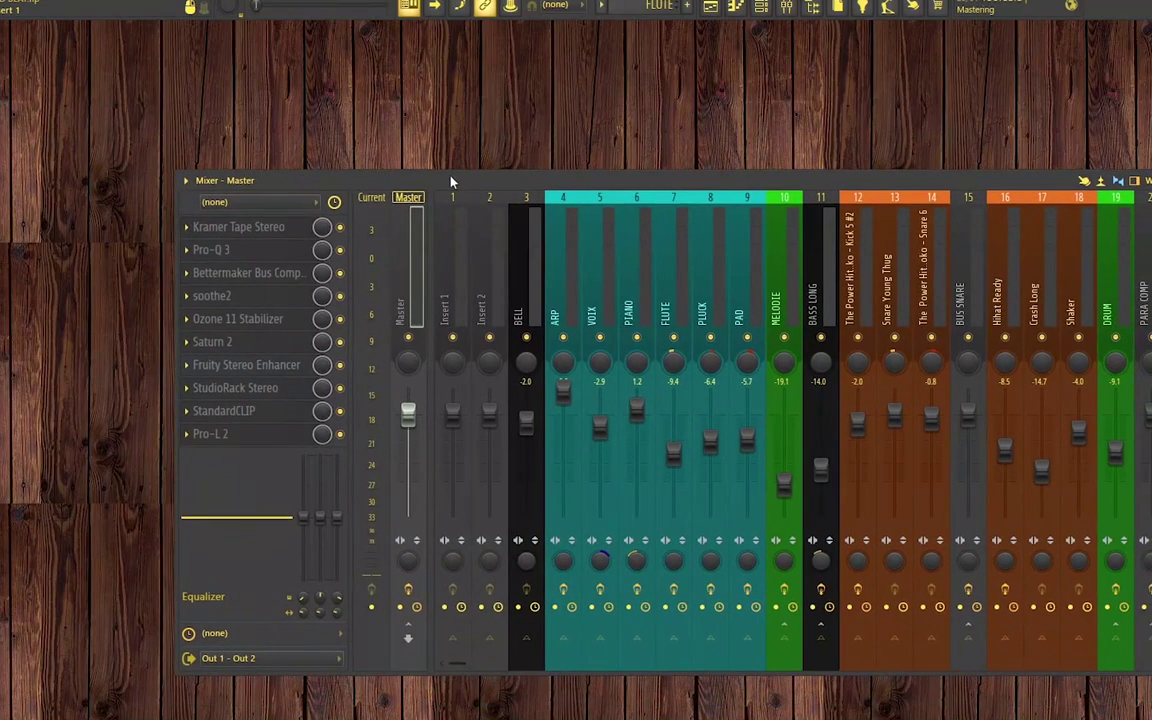
left_click(250, 228)
left_click_drag(176, 174, 827, 75)
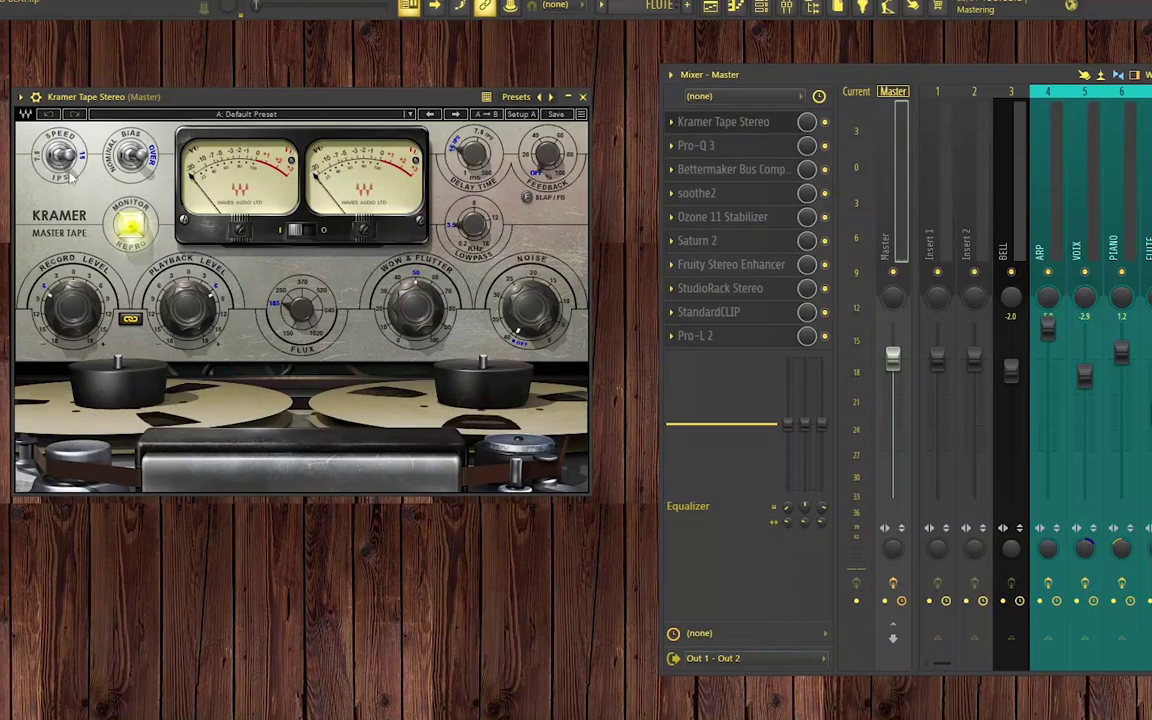
mouse_move(325, 330)
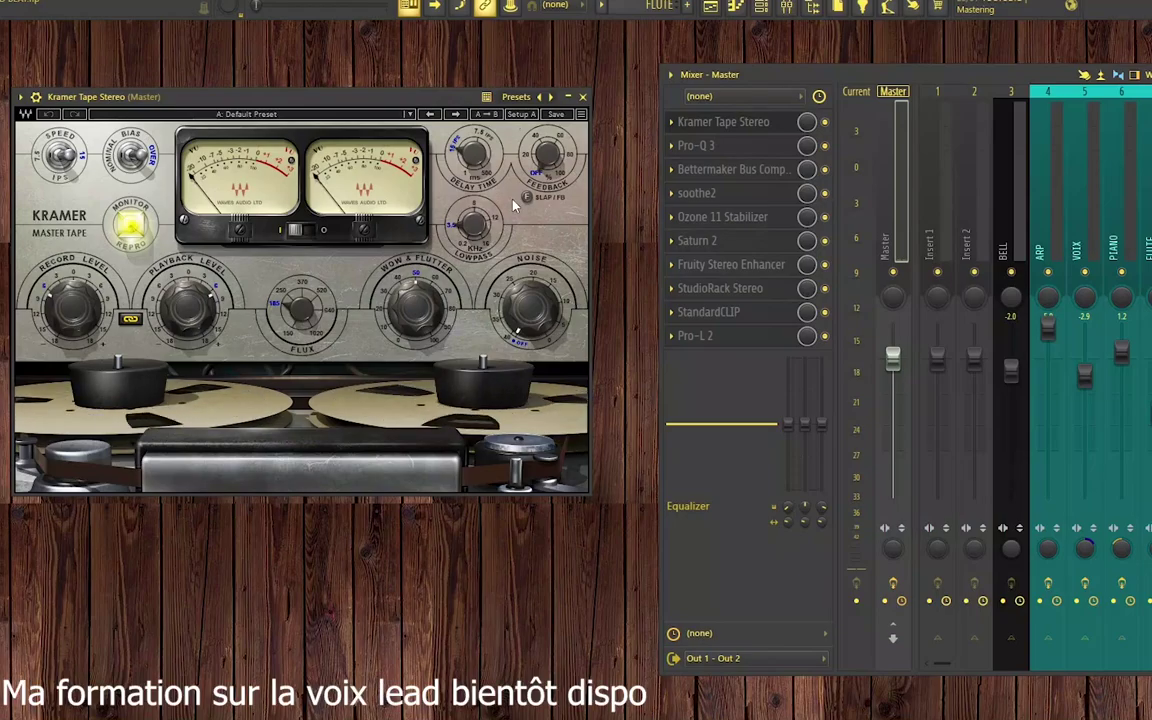
left_click(583, 96)
Open Pro-Q 3 from the Master chain and place it beside the mixer to examine its EQ curve
left_click(715, 150)
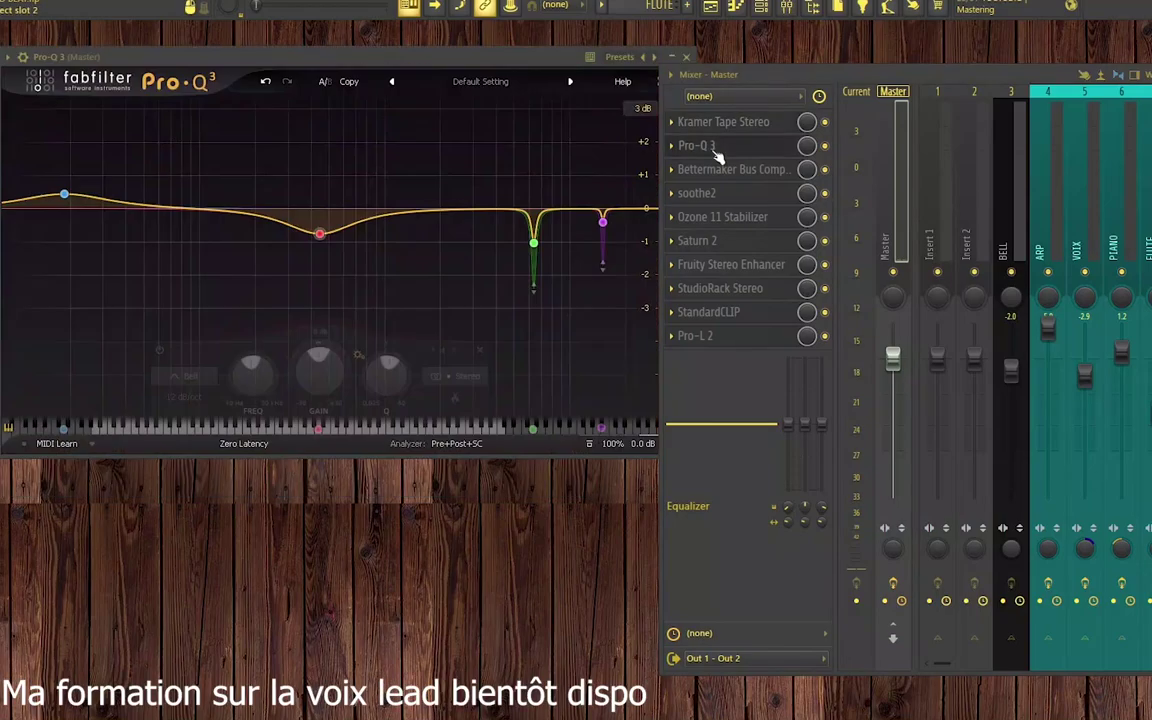
left_click_drag(482, 57, 459, 57)
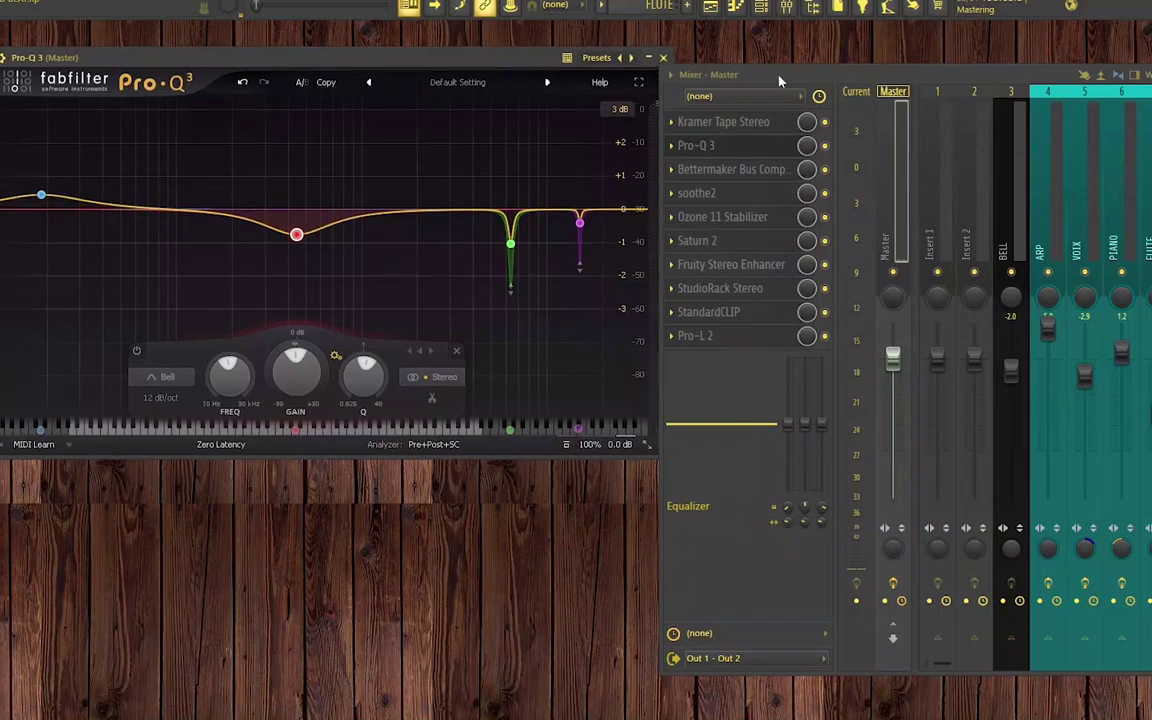
left_click_drag(779, 82, 810, 75)
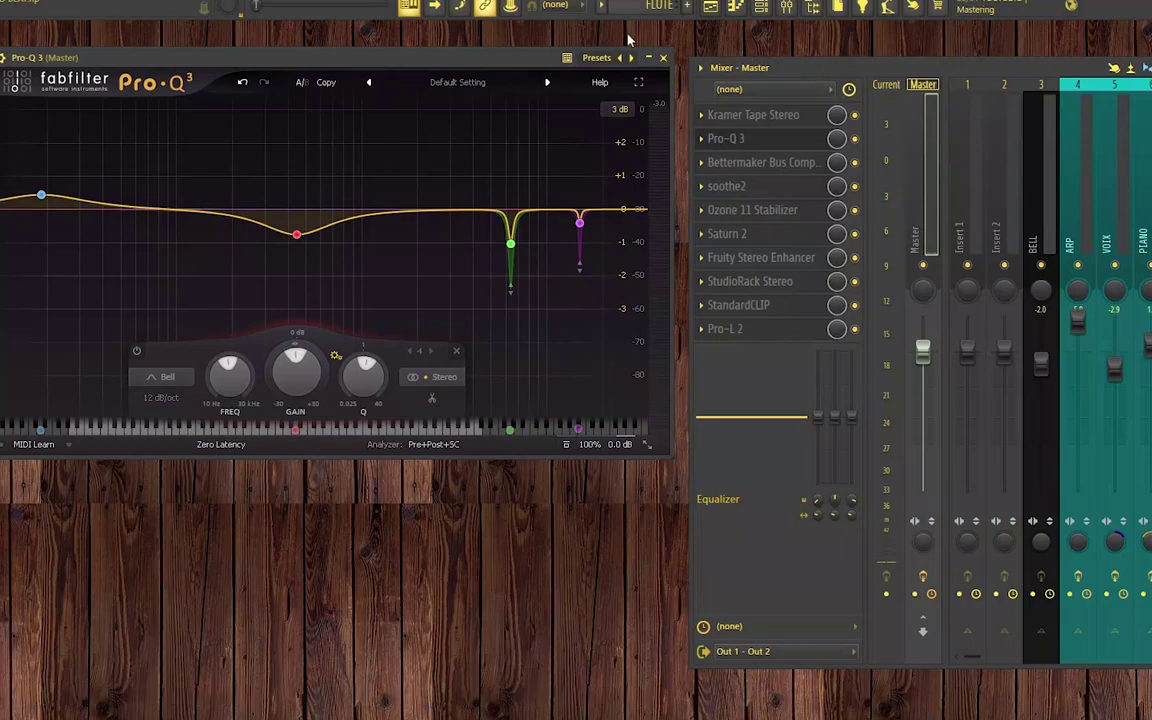
left_click_drag(465, 64, 475, 64)
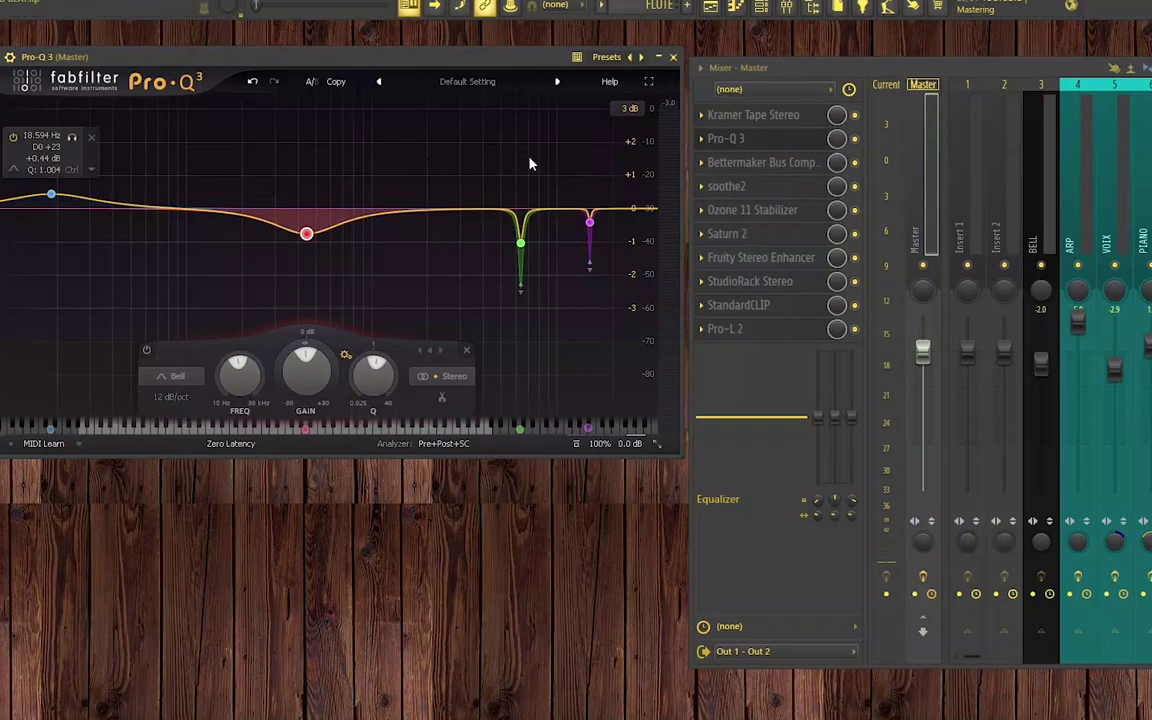
Try the 30 dB display range in Pro-Q 3, return it to 3 dB and close the plugin
left_click(628, 108)
left_click(648, 179)
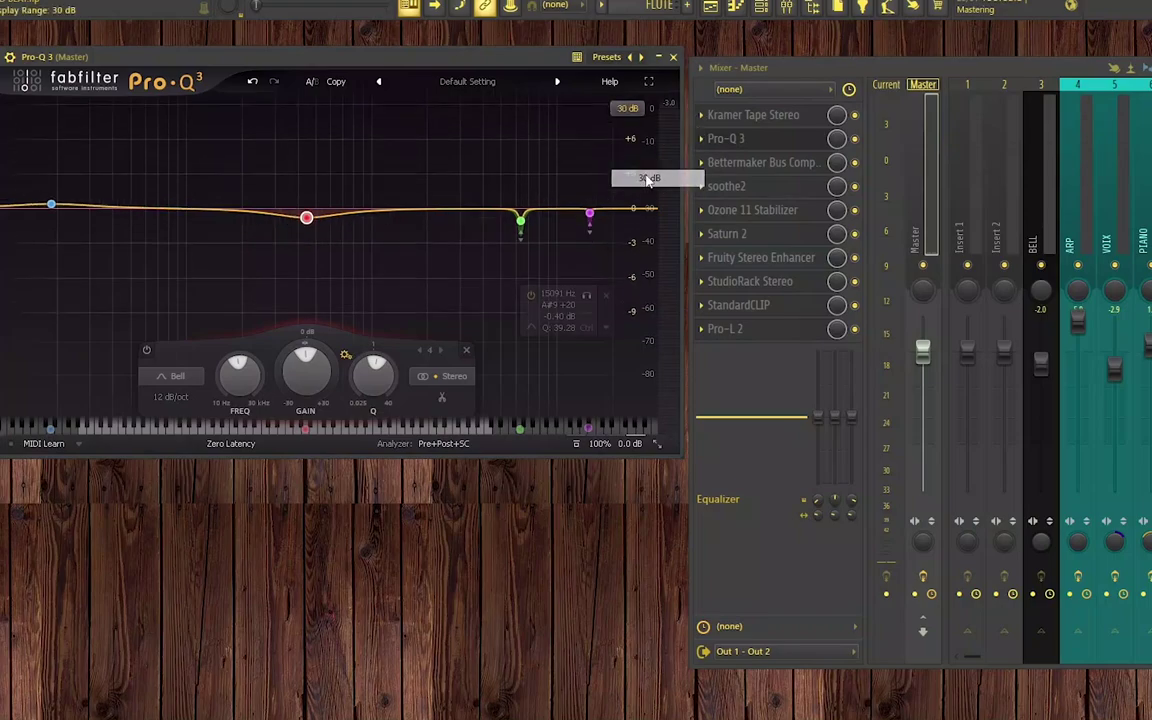
left_click(628, 108)
left_click(600, 121)
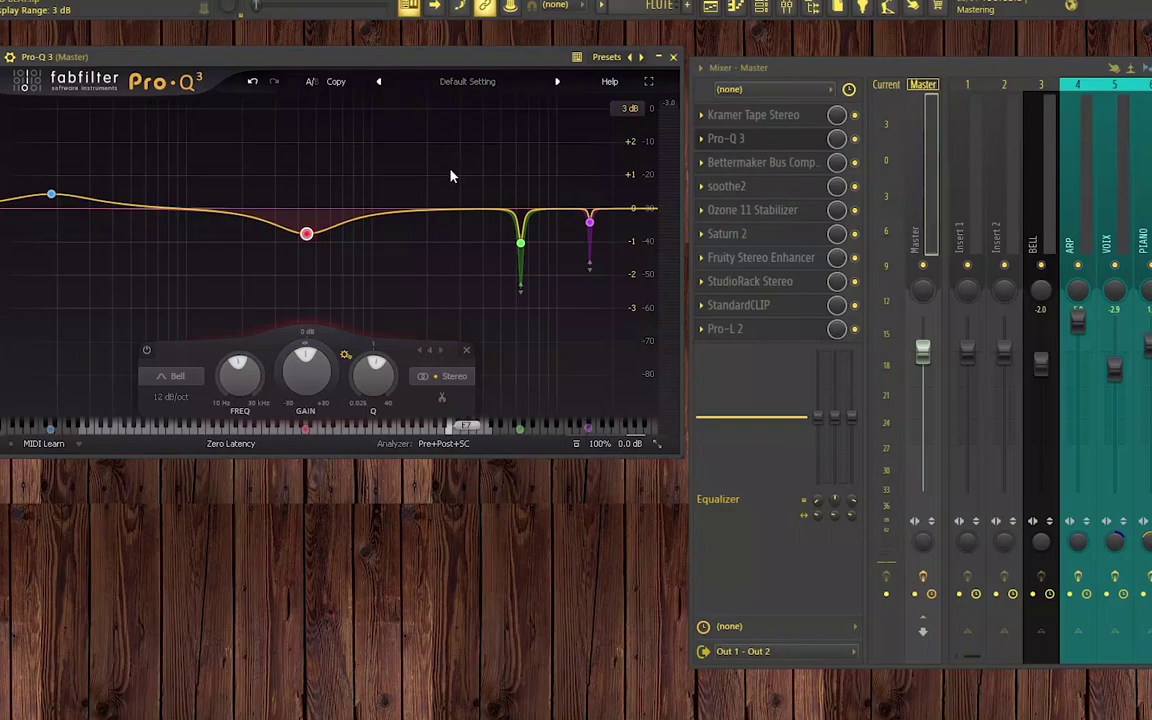
mouse_move(576, 262)
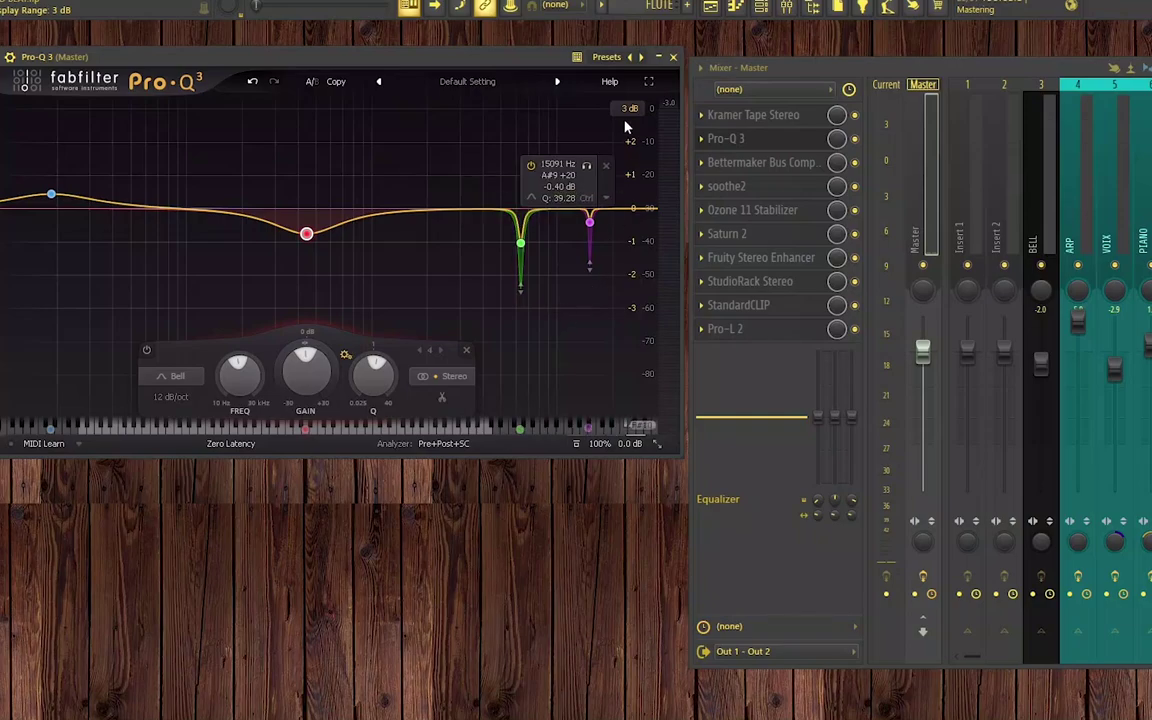
left_click(673, 57)
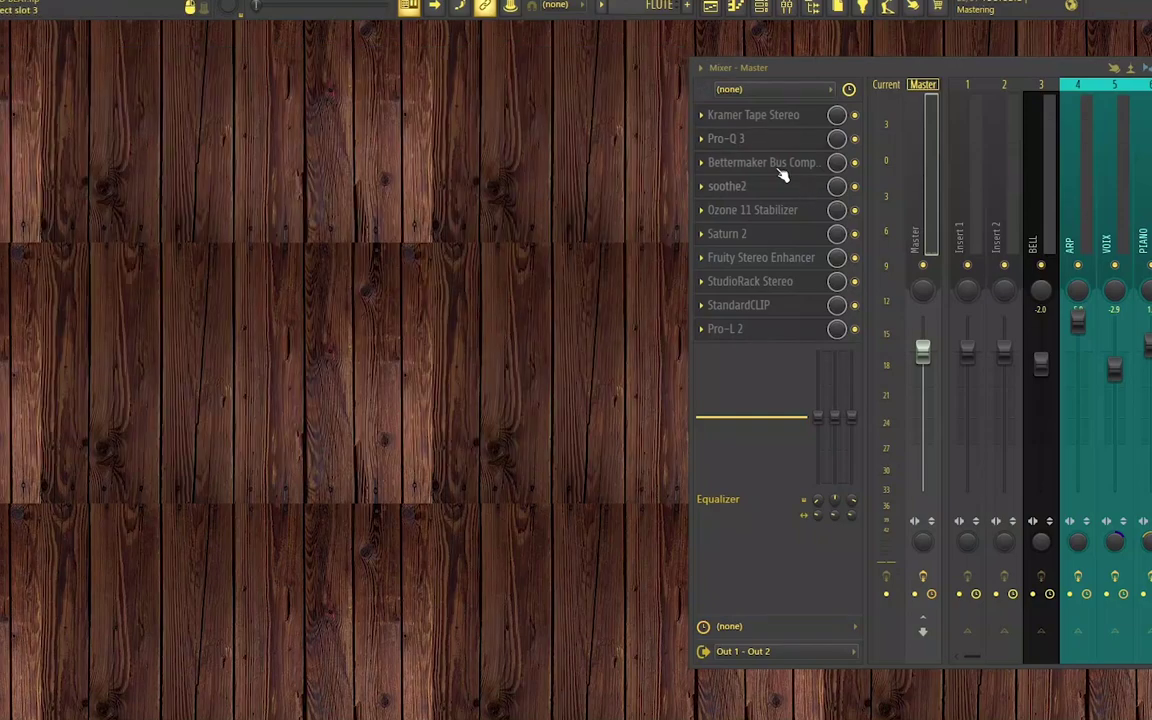
Examine the Bettermaker Bus Compressor settings on the Master track, moving the mixer clear of the plugin window
left_click(776, 168)
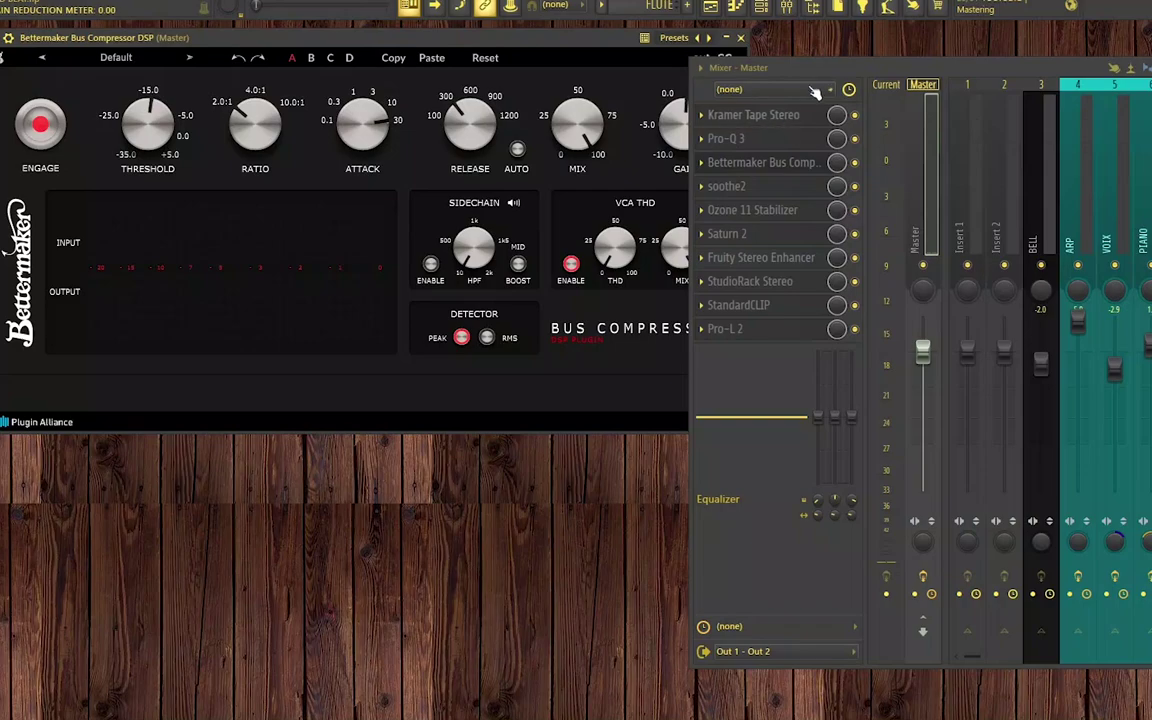
left_click_drag(810, 70, 972, 68)
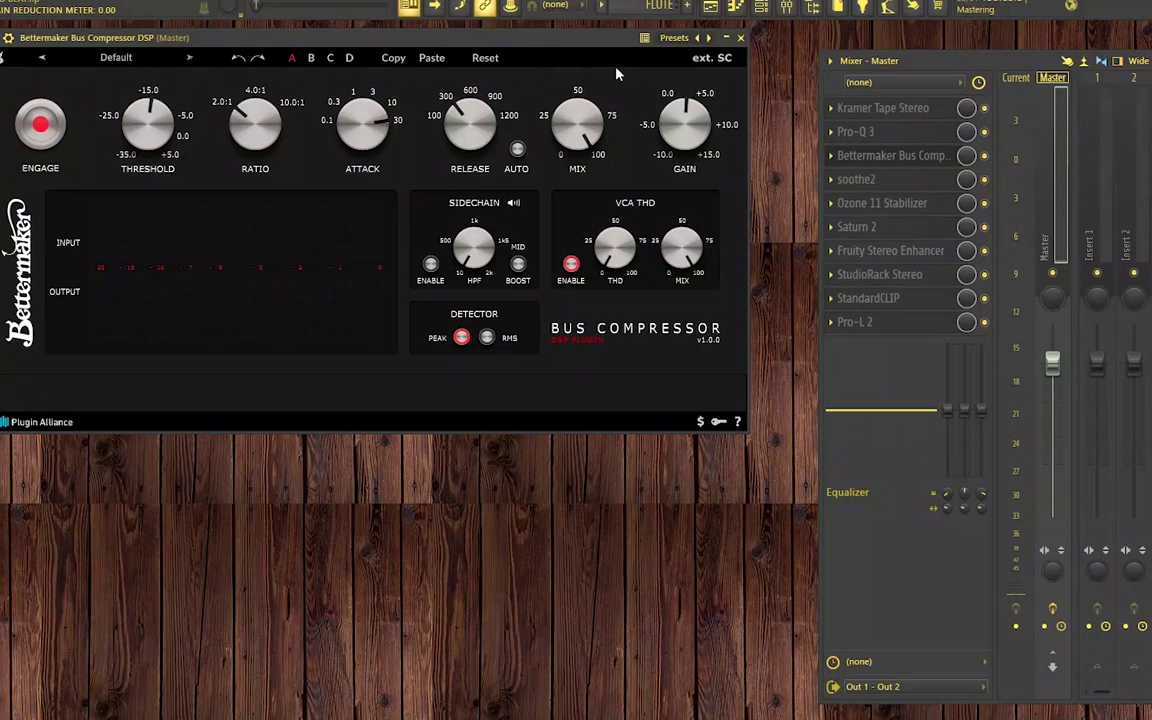
left_click(740, 37)
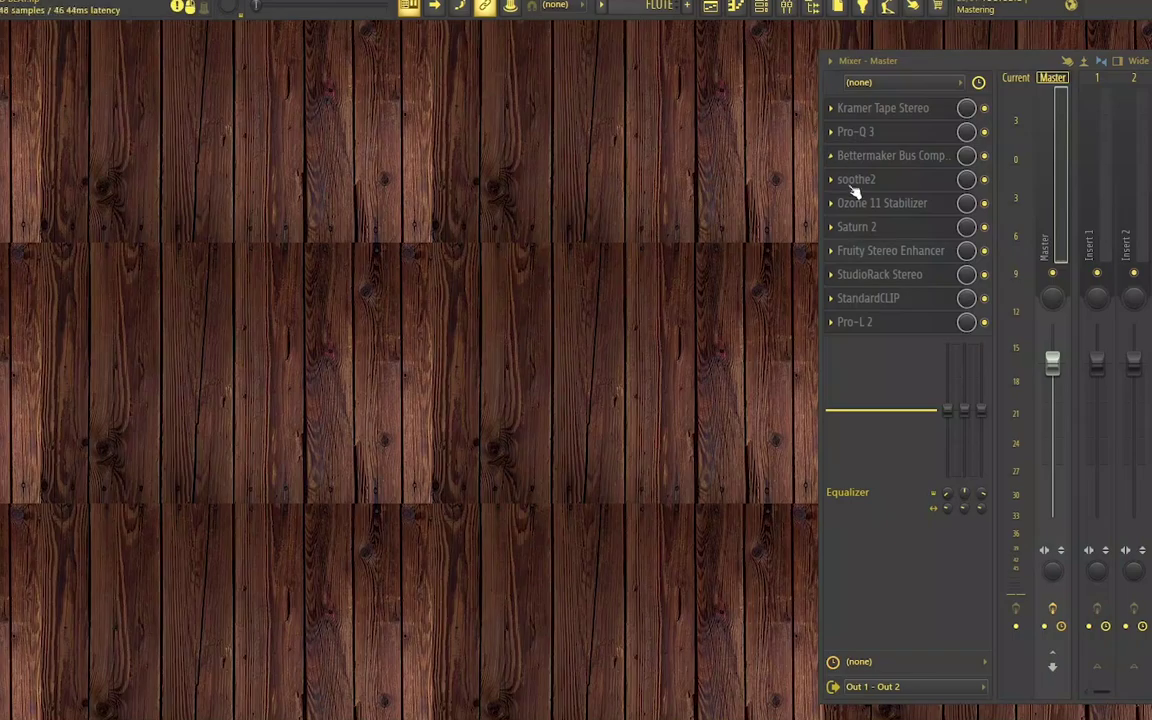
Open Ozone 11 Stabilizer on the Master track and reposition its window to inspect all its controls
left_click(874, 205)
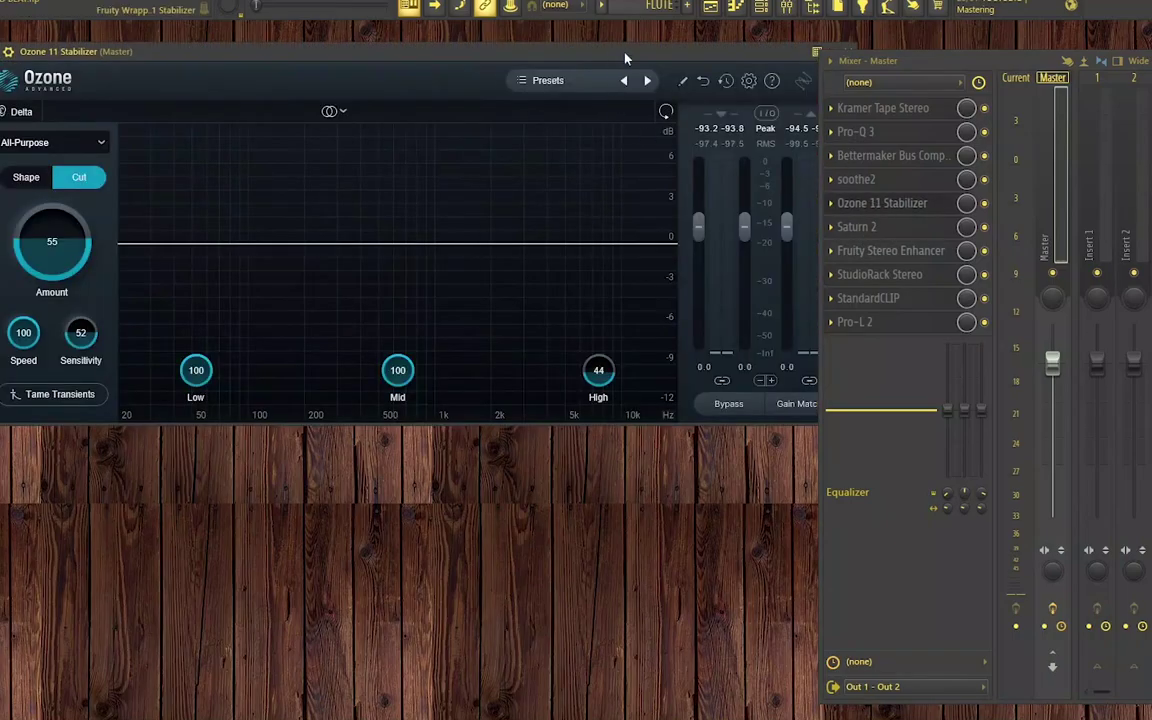
left_click_drag(625, 59, 616, 63)
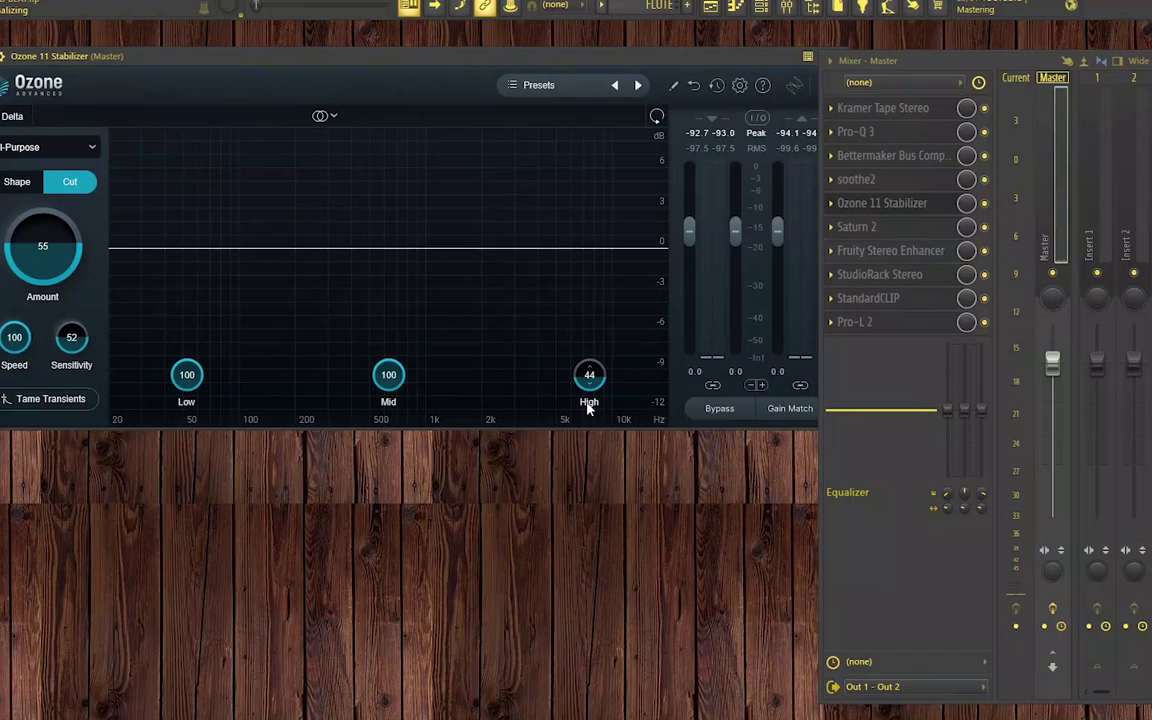
left_click_drag(598, 54, 420, 93)
left_click_drag(533, 115, 670, 80)
left_click_drag(249, 67, 300, 57)
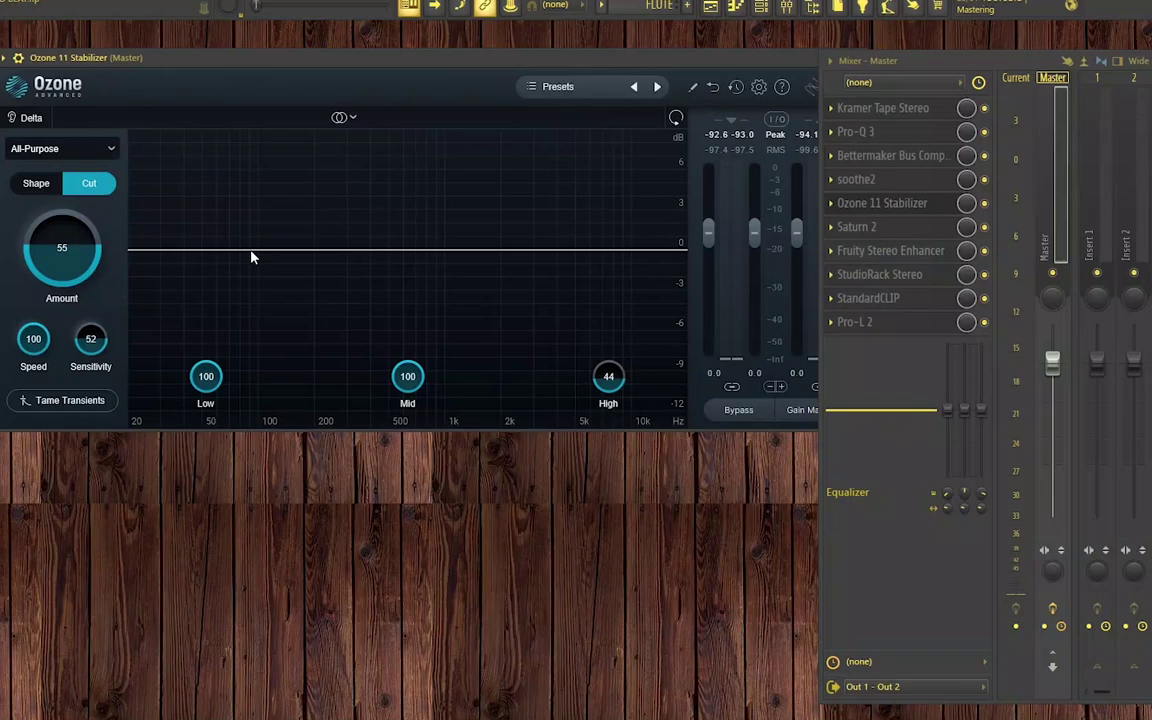
left_click_drag(519, 57, 315, 95)
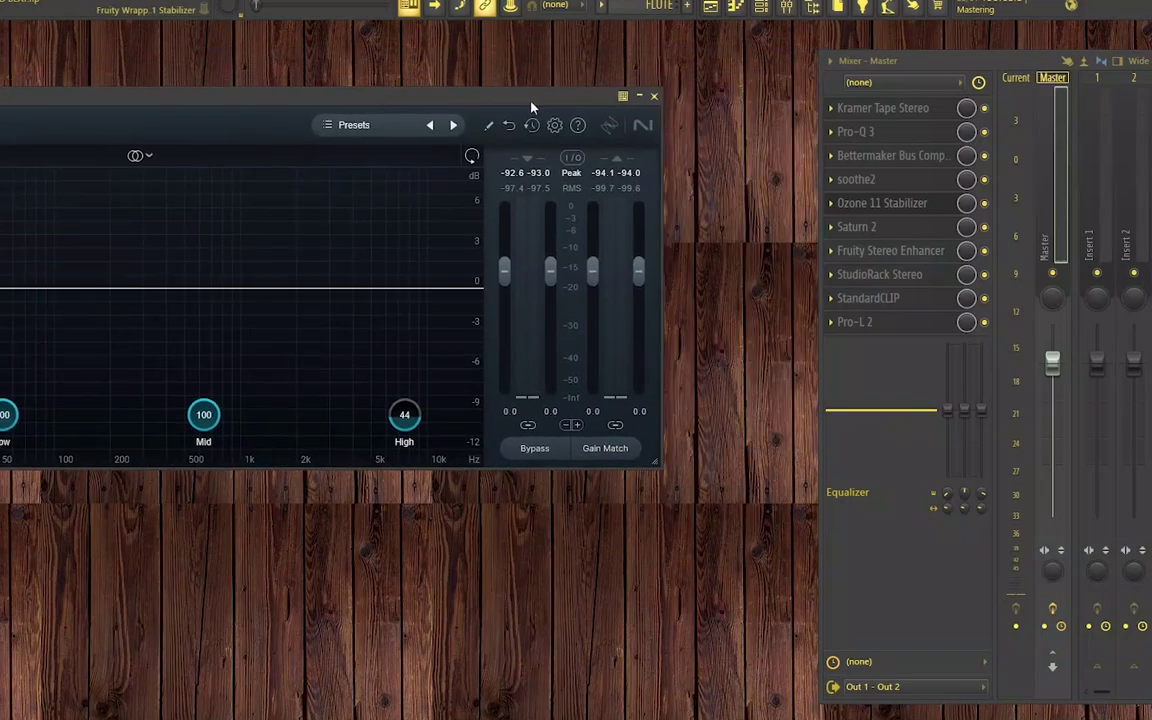
left_click(655, 96)
Examine the Saturn 2 saturation settings on the Master track and close the plugin
left_click(866, 228)
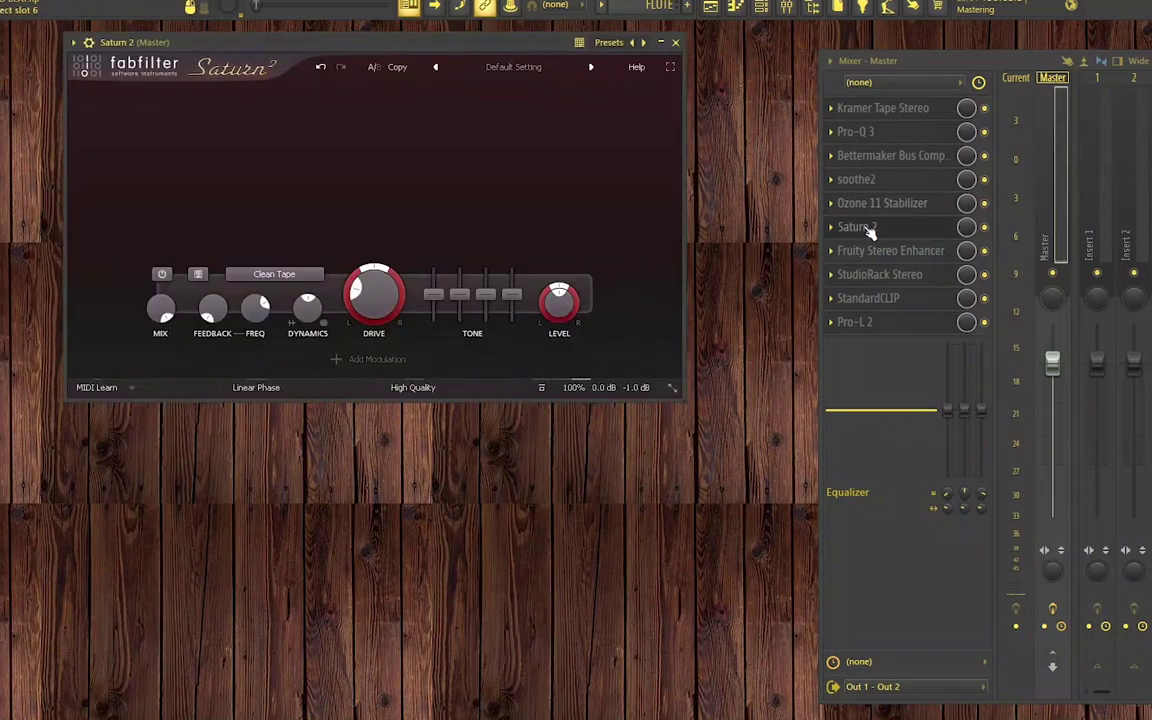
left_click_drag(473, 55, 445, 104)
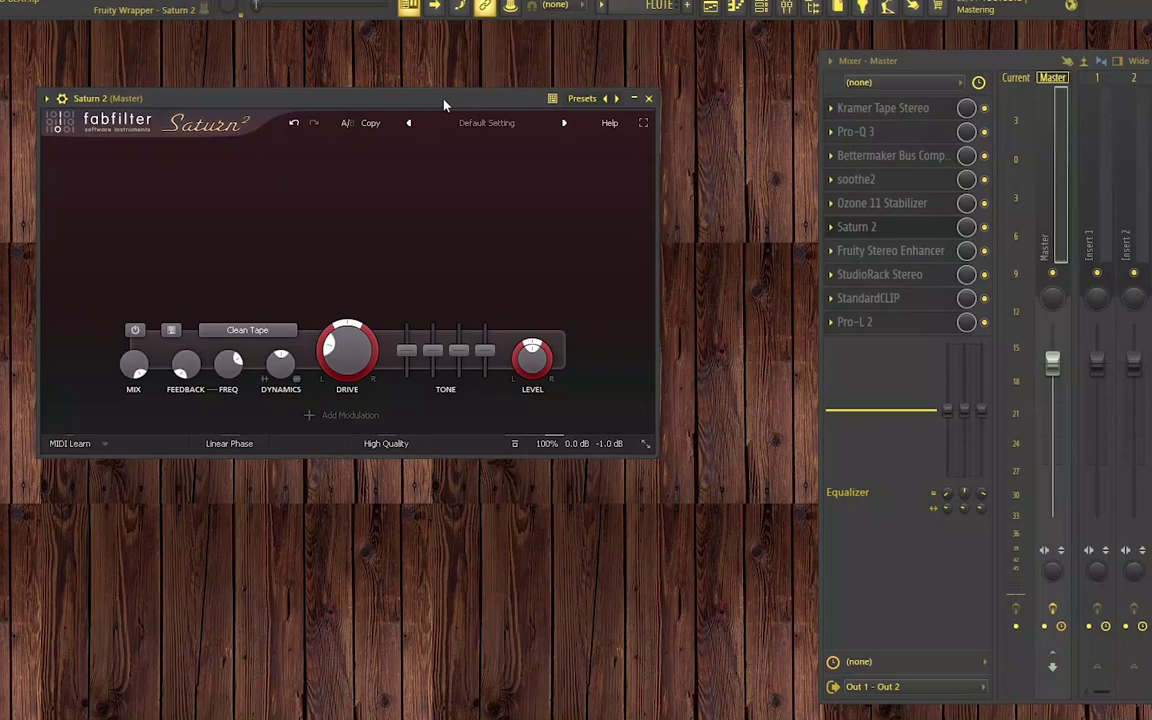
left_click(648, 98)
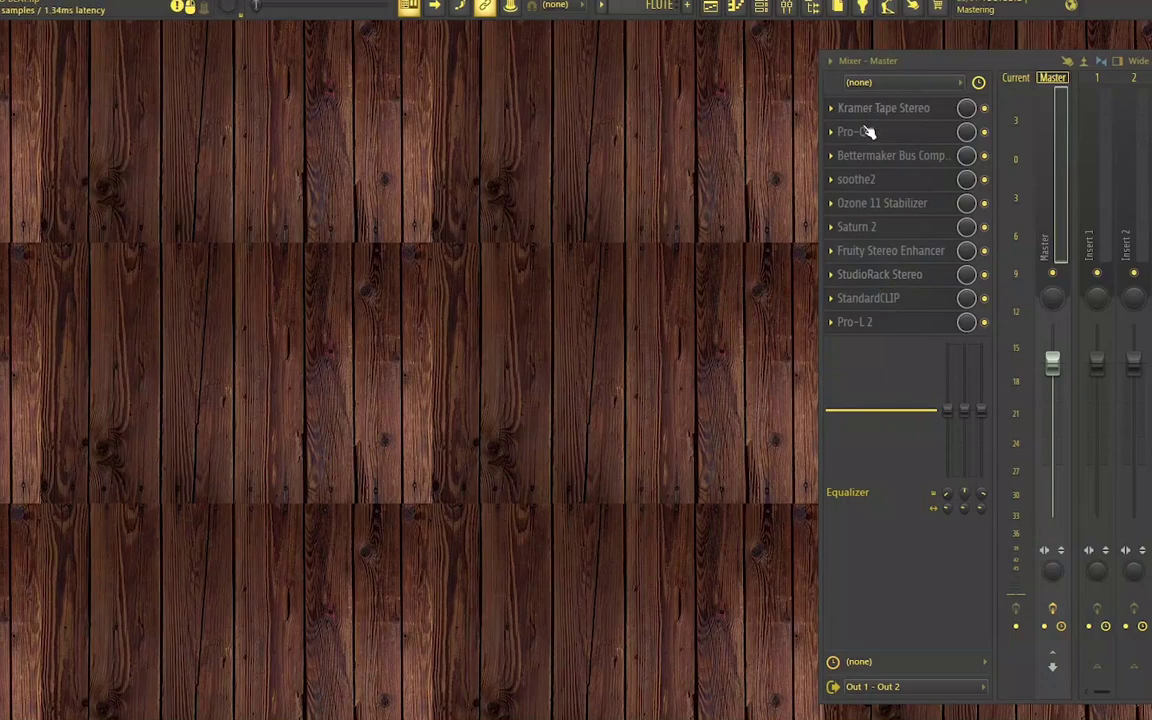
left_click(882, 275)
left_click_drag(314, 110, 404, 114)
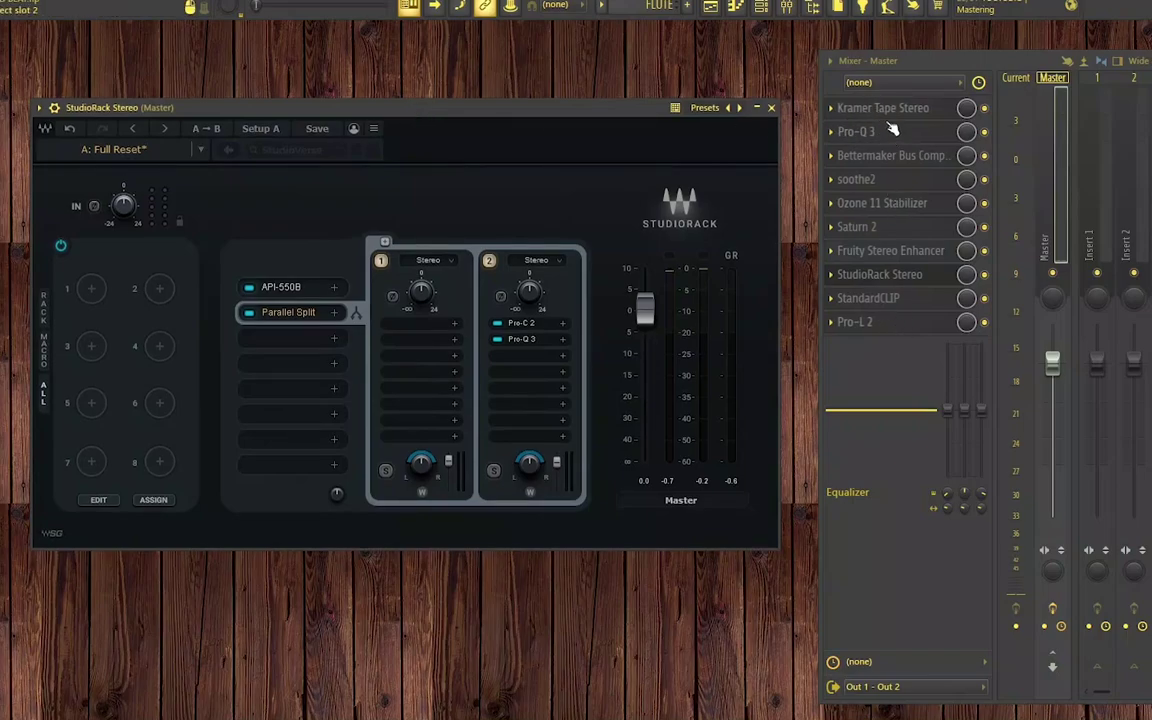
left_click_drag(567, 115, 557, 104)
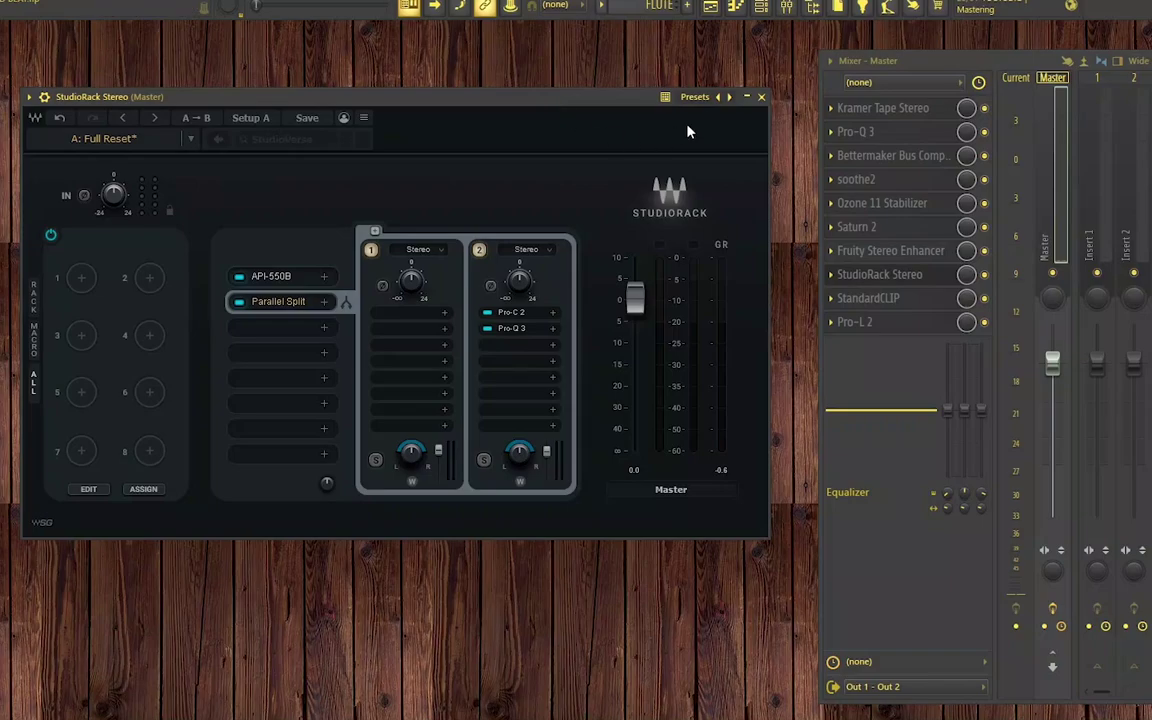
left_click(761, 97)
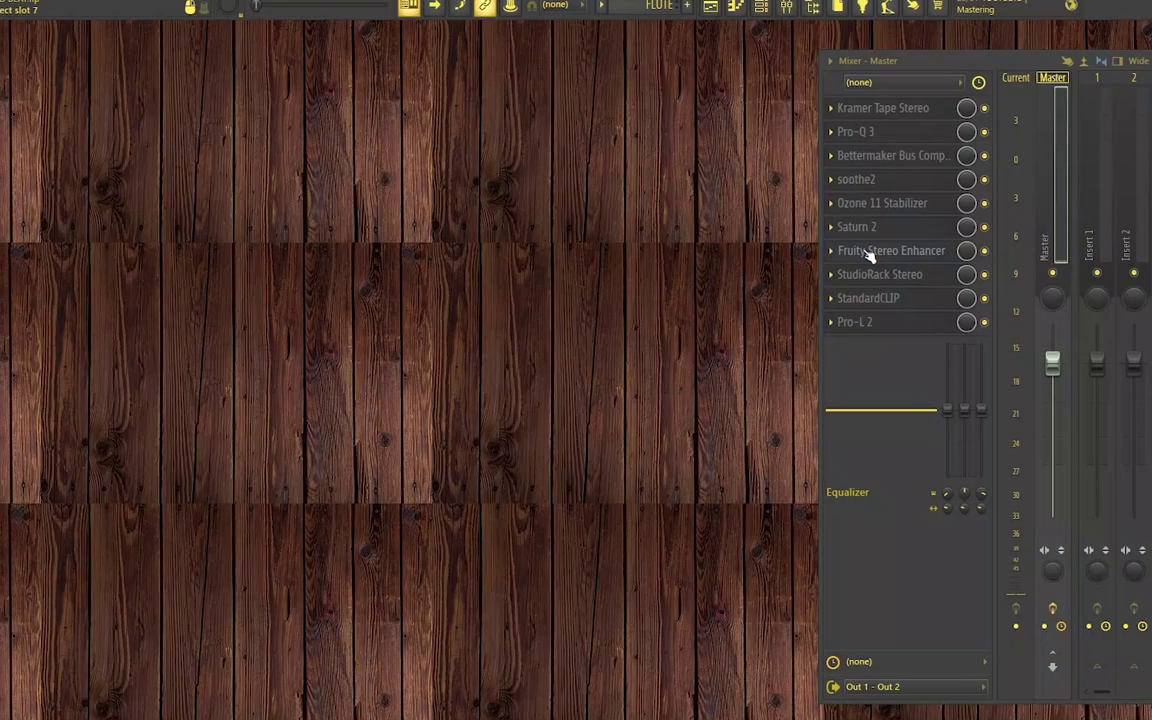
Set the stereo separation of the Master track's Fruity Stereo Enhancer to 14% merged and close the plugin
left_click(868, 254)
left_click_drag(404, 126, 383, 212)
left_click_drag(318, 280, 320, 286)
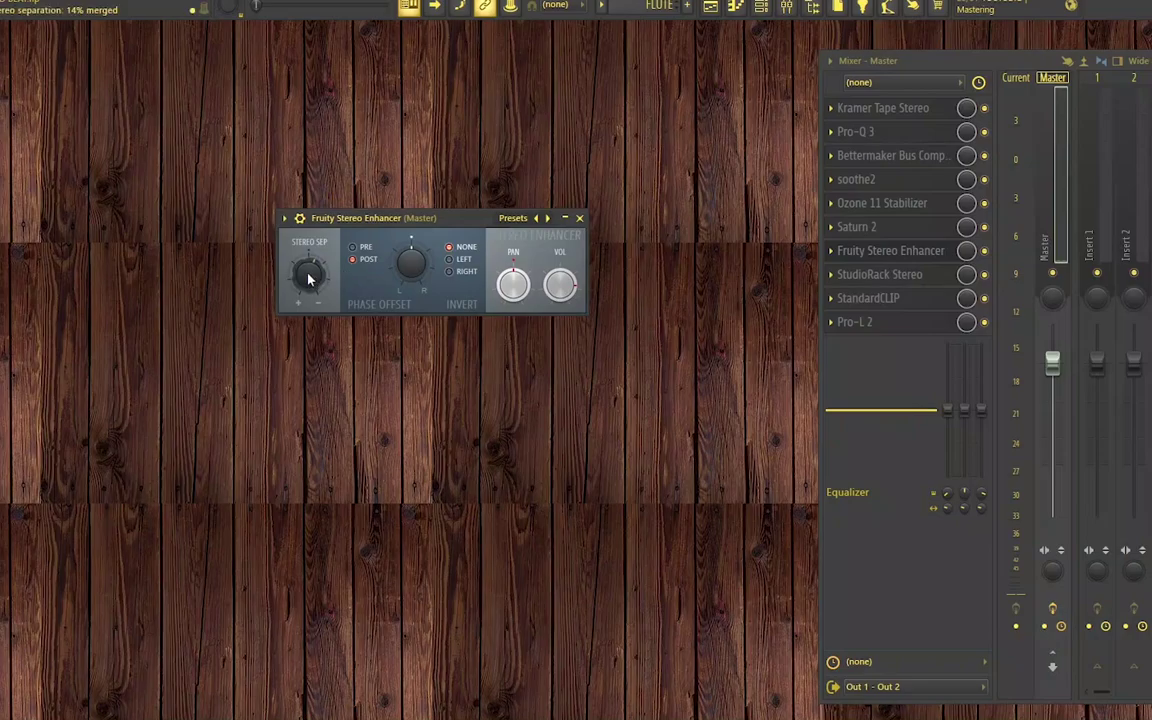
left_click(579, 218)
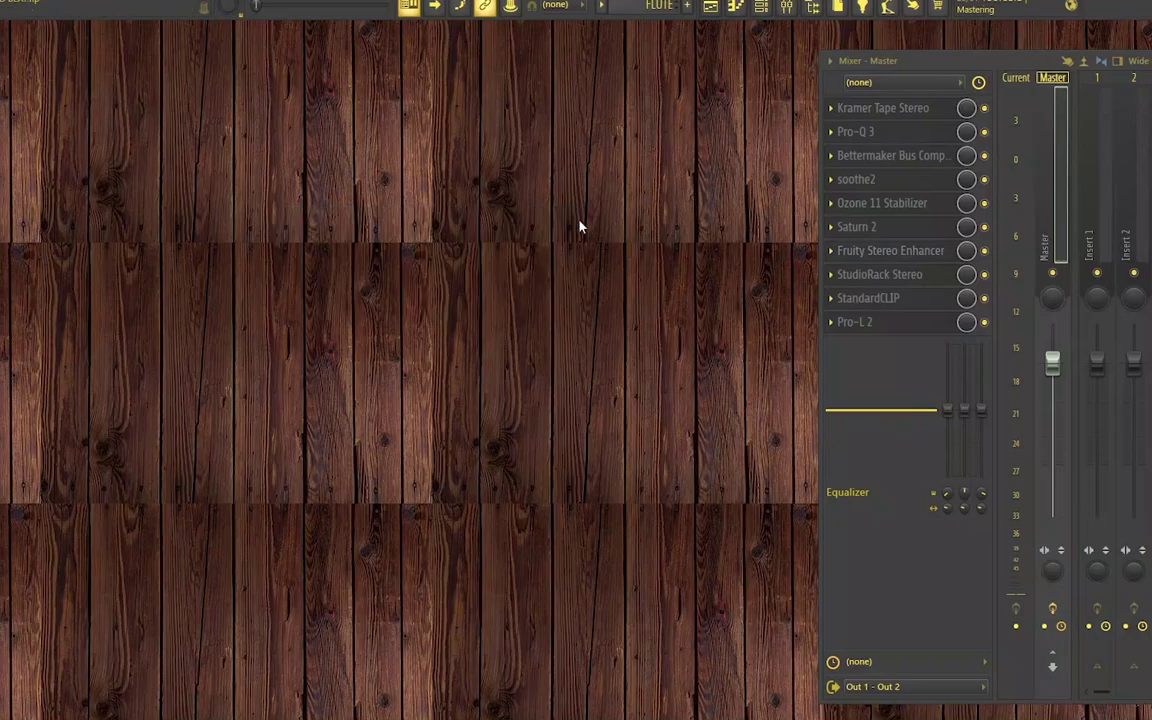
Open StudioRack Stereo on the Master track and display the settings of its API-550B equalizer
left_click(878, 276)
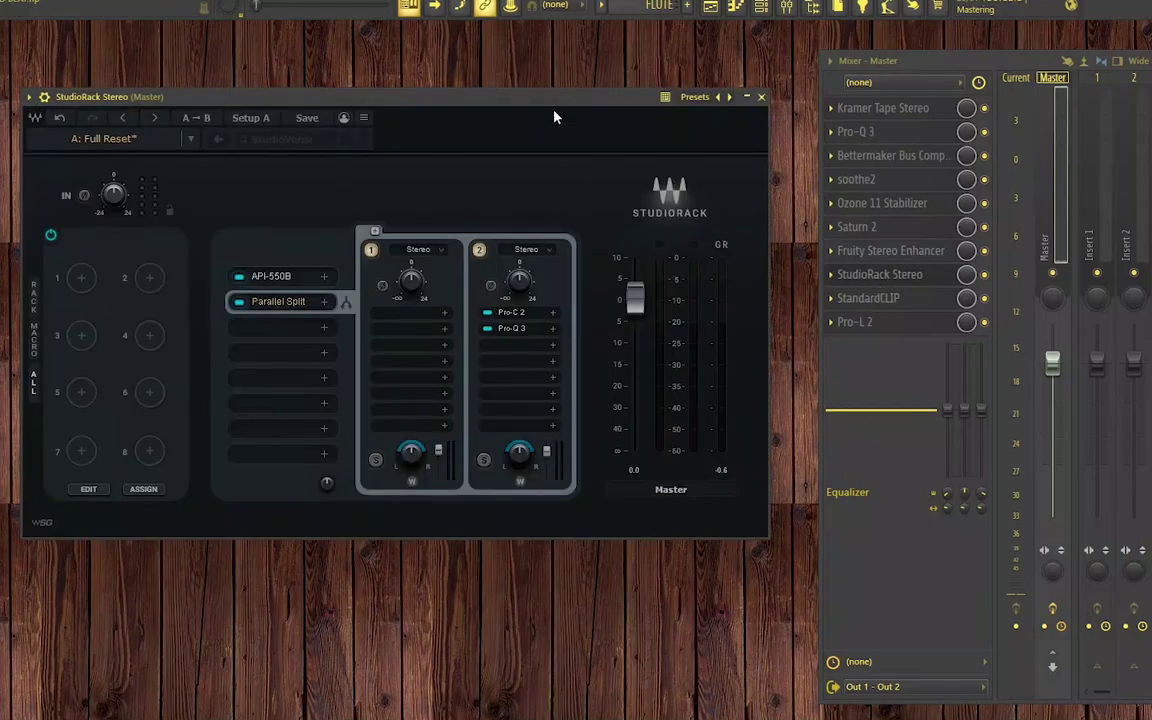
left_click_drag(553, 116, 472, 137)
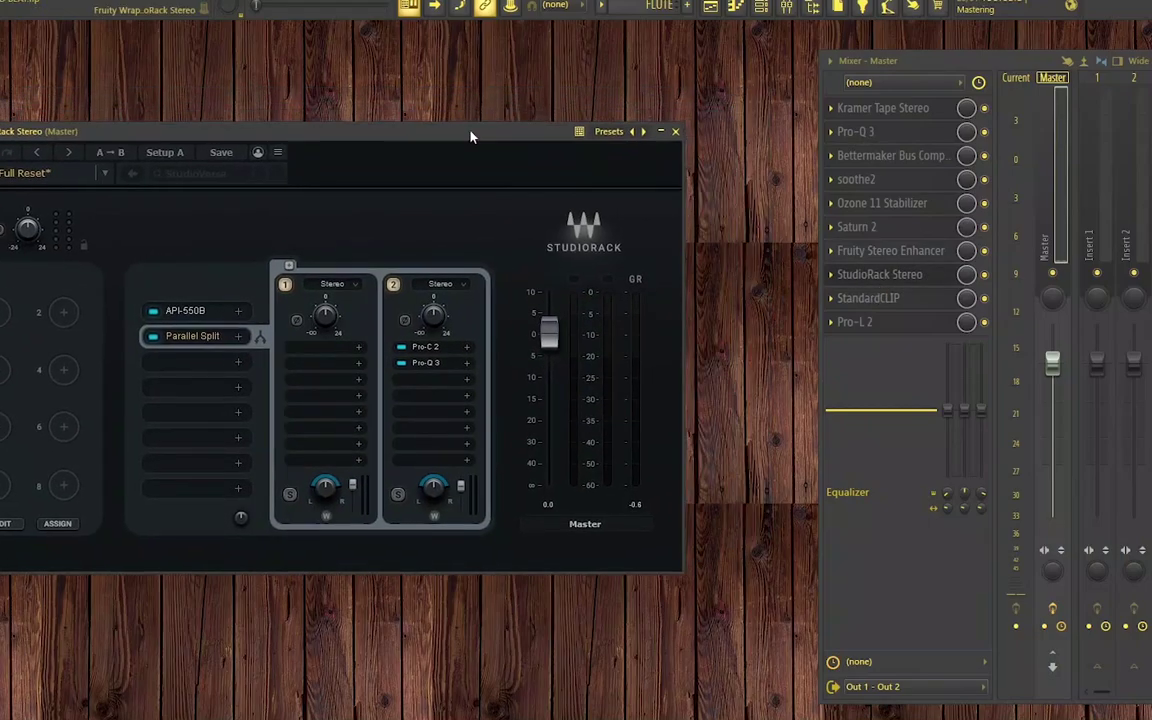
left_click(188, 310)
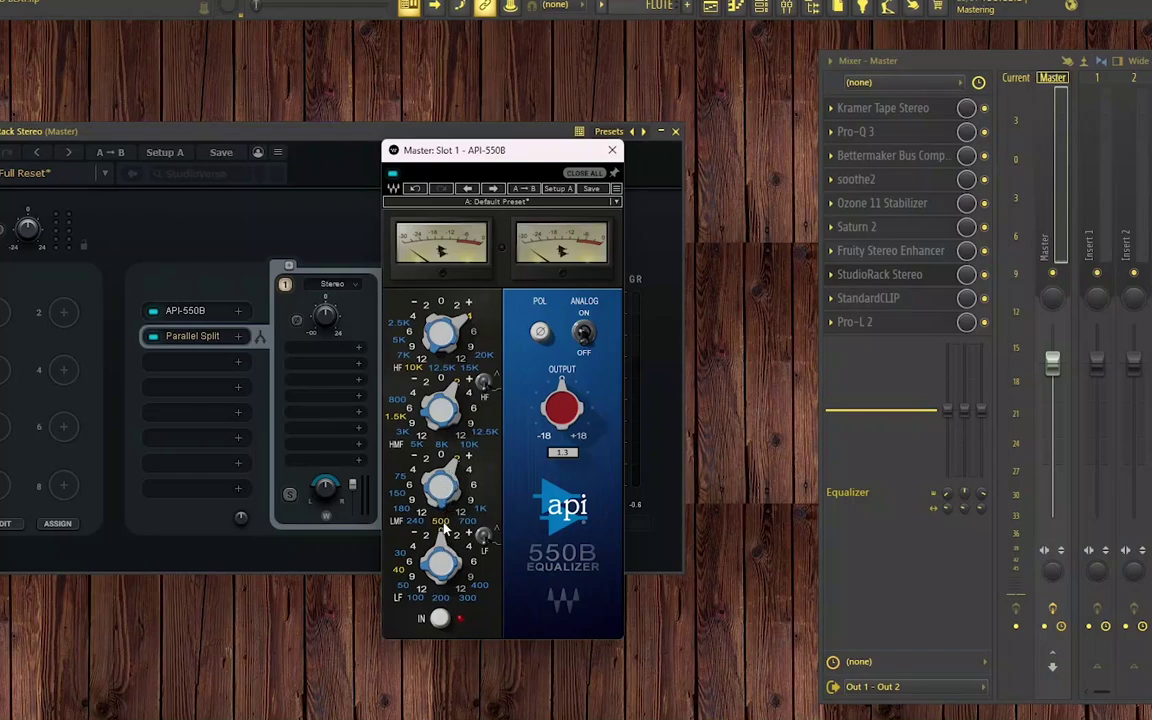
Compare the Master track's Pro-Q 3 curve with the API-550B equalizer settings in StudioRack, and close both equalizers
left_click(870, 136)
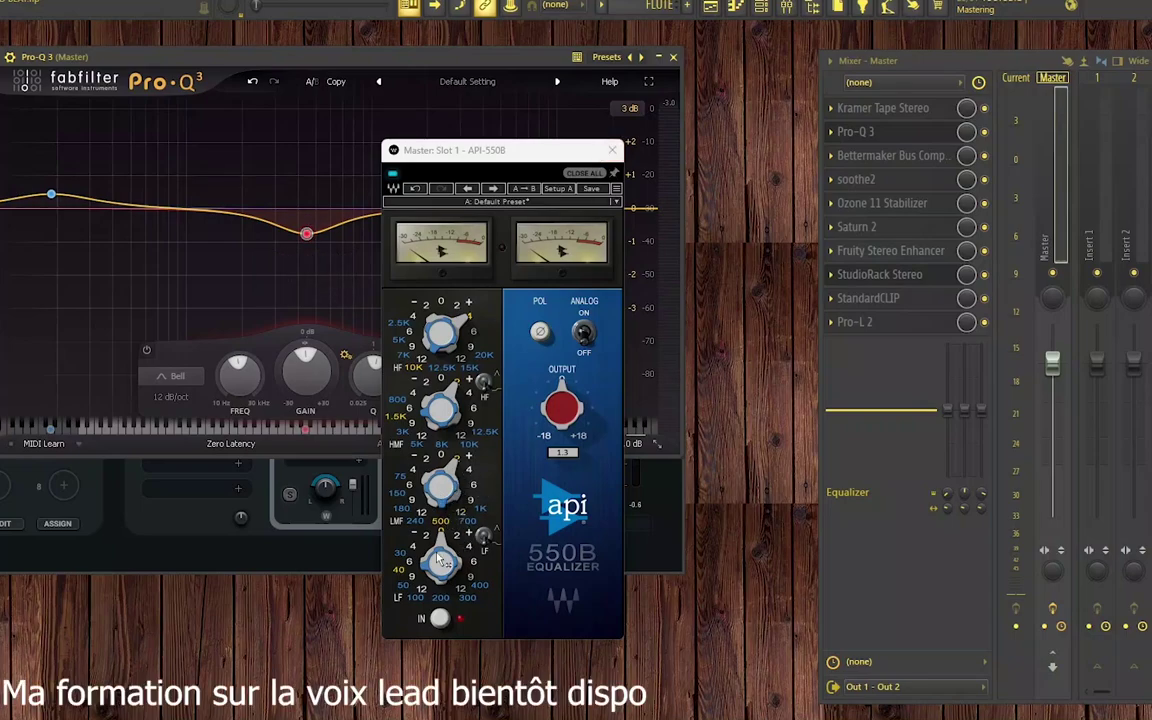
left_click(612, 150)
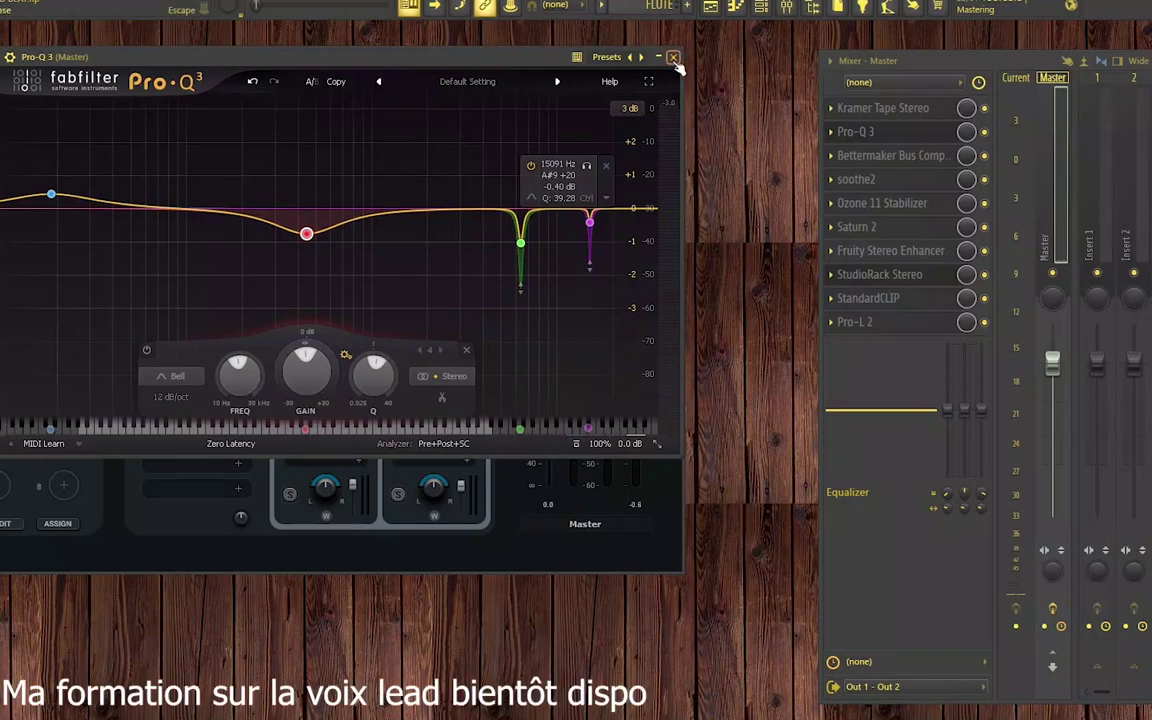
left_click(673, 56)
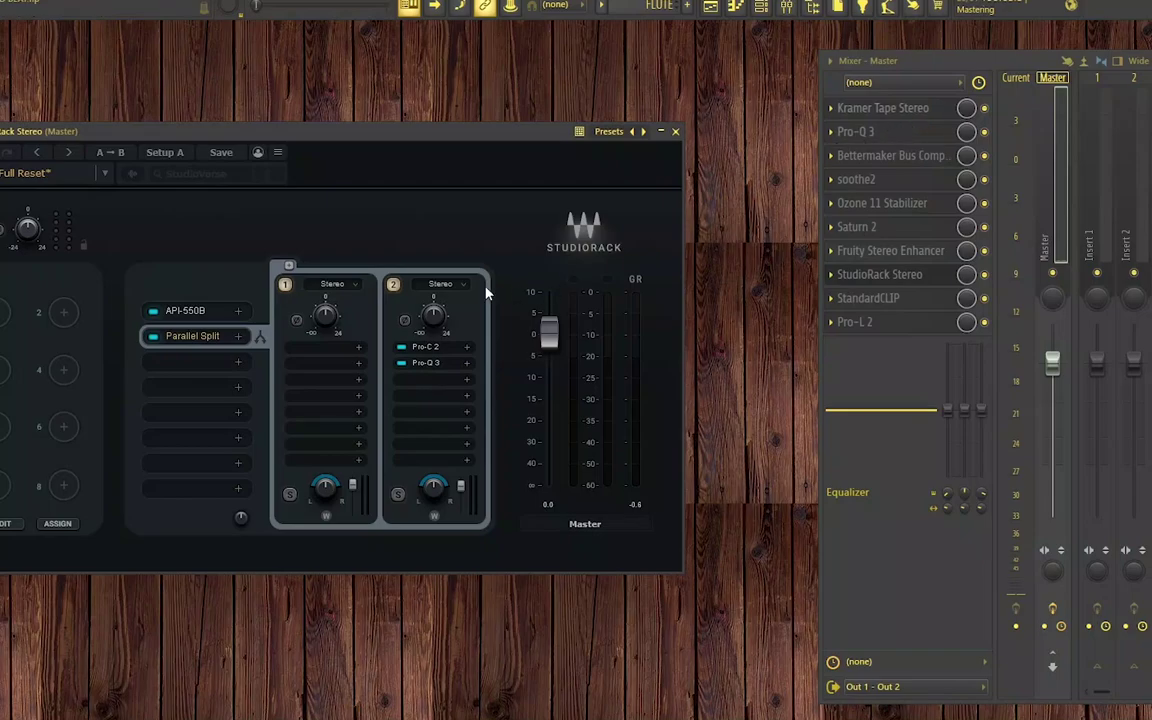
left_click(195, 311)
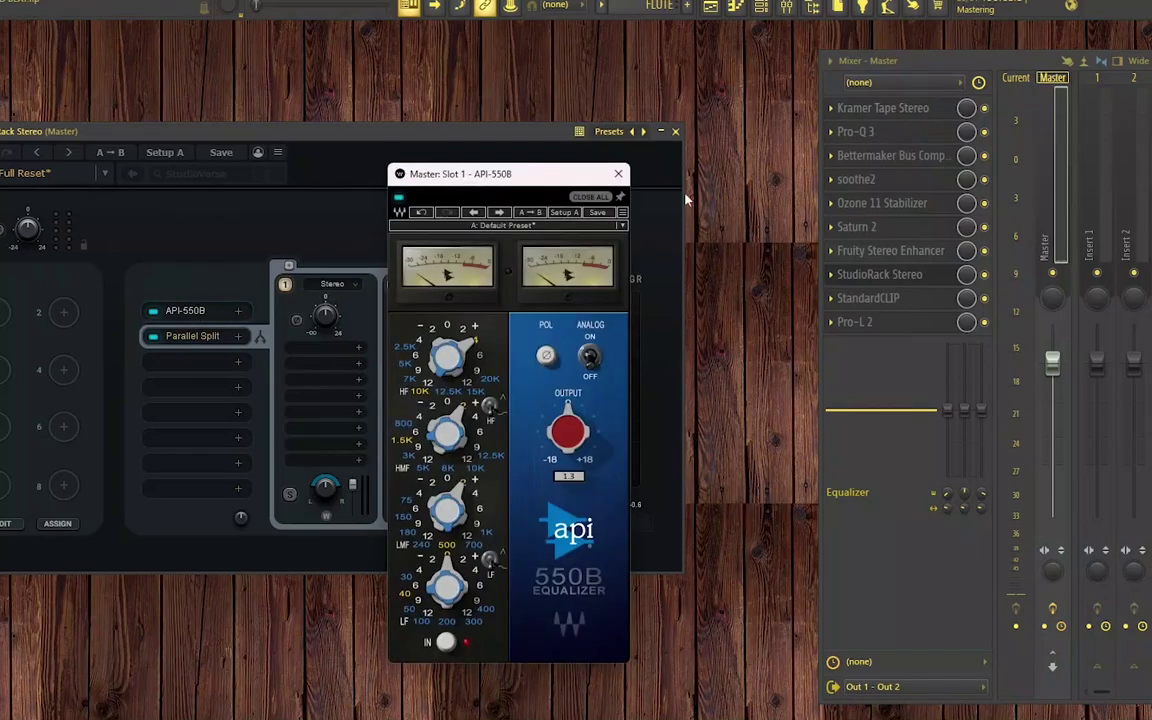
left_click(619, 175)
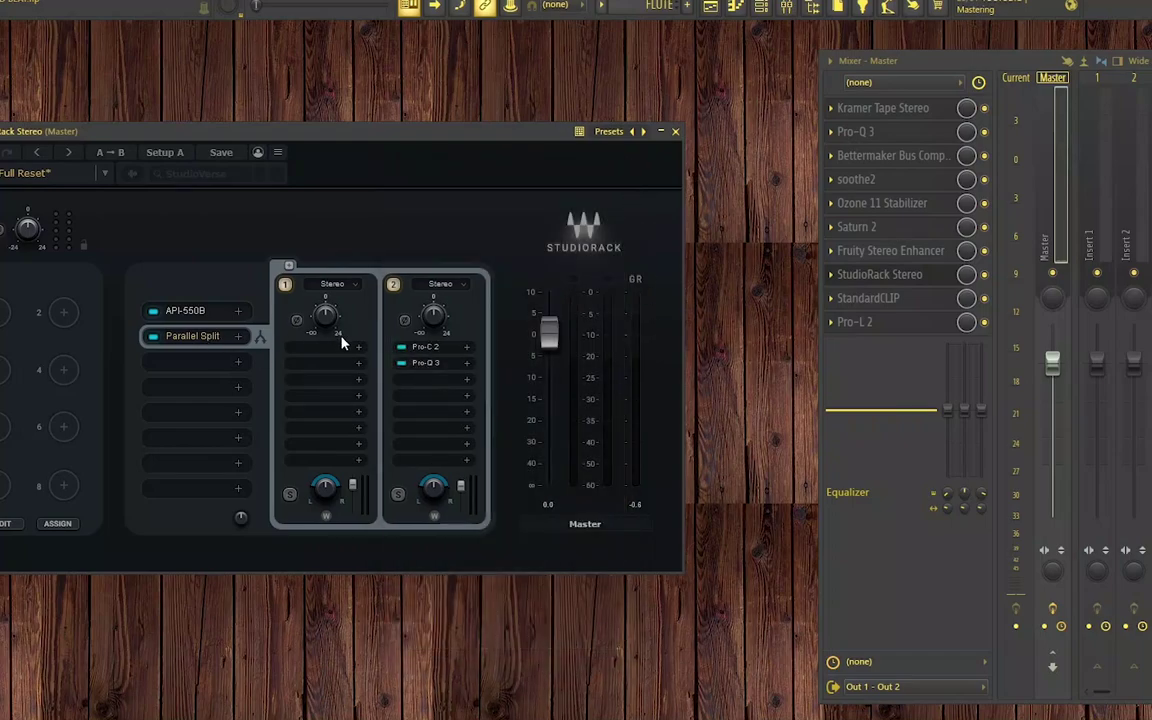
Inspect the Pro-C 2 compressor settings in StudioRack's second parallel rack, including its ratio, and close Pro-C 2 and StudioRack Stereo
left_click(428, 348)
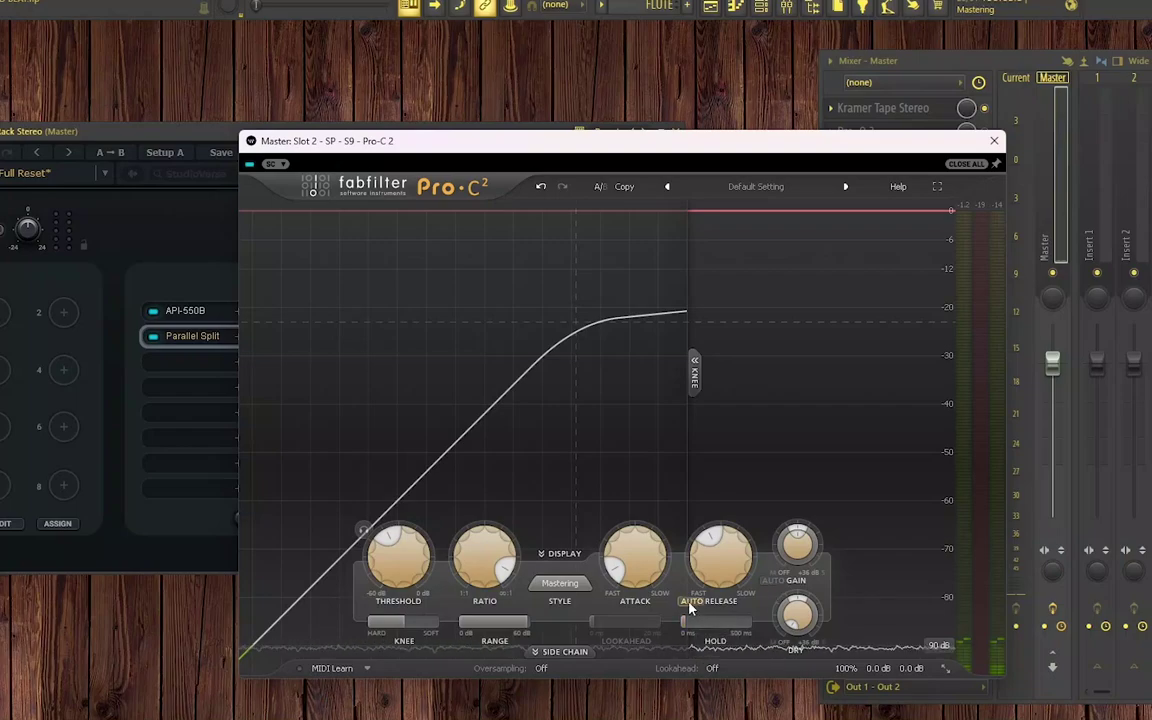
mouse_move(483, 577)
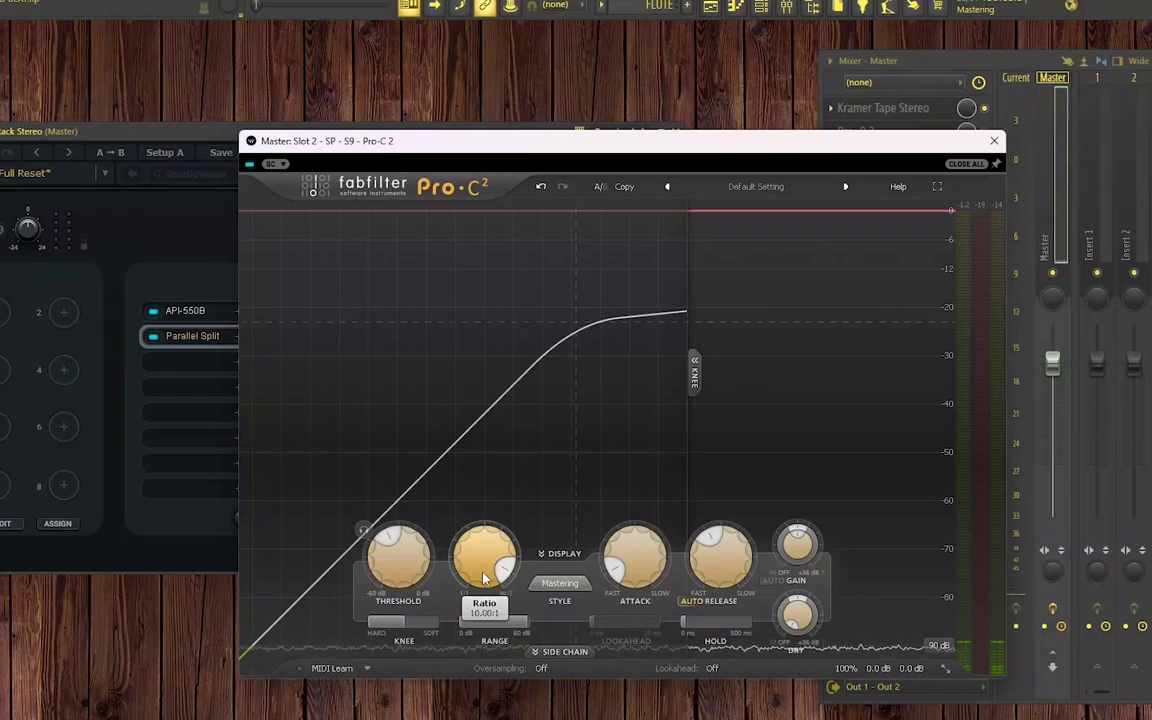
left_click(994, 140)
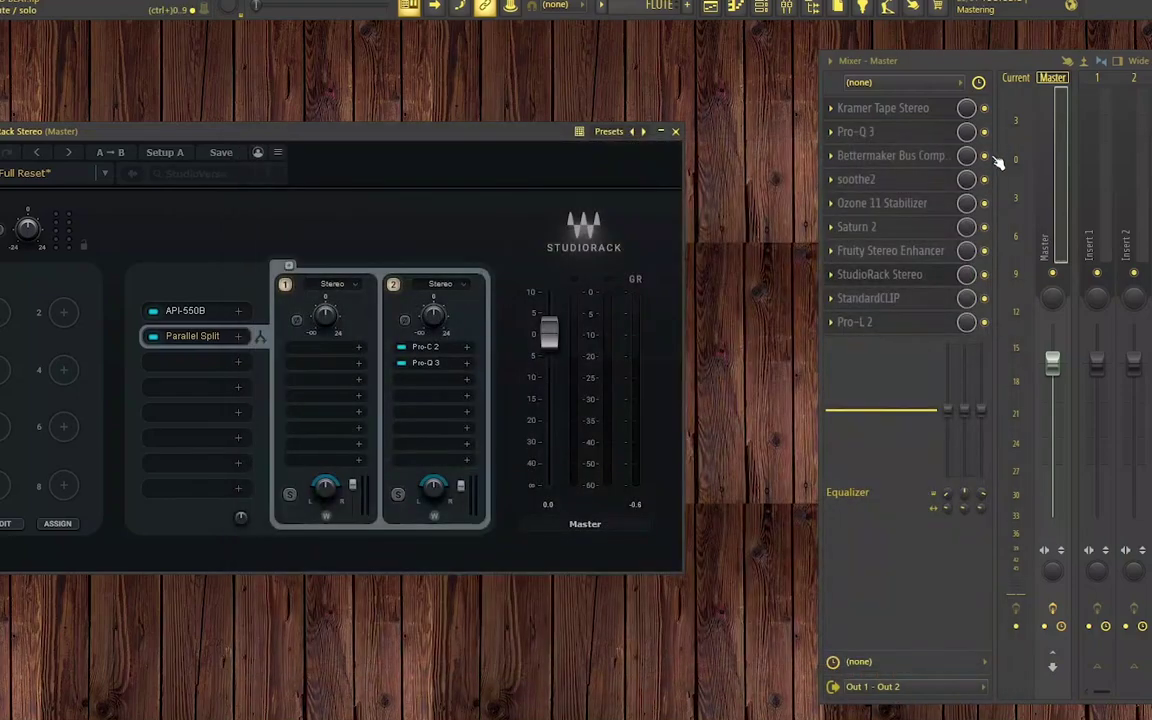
left_click_drag(508, 137, 551, 125)
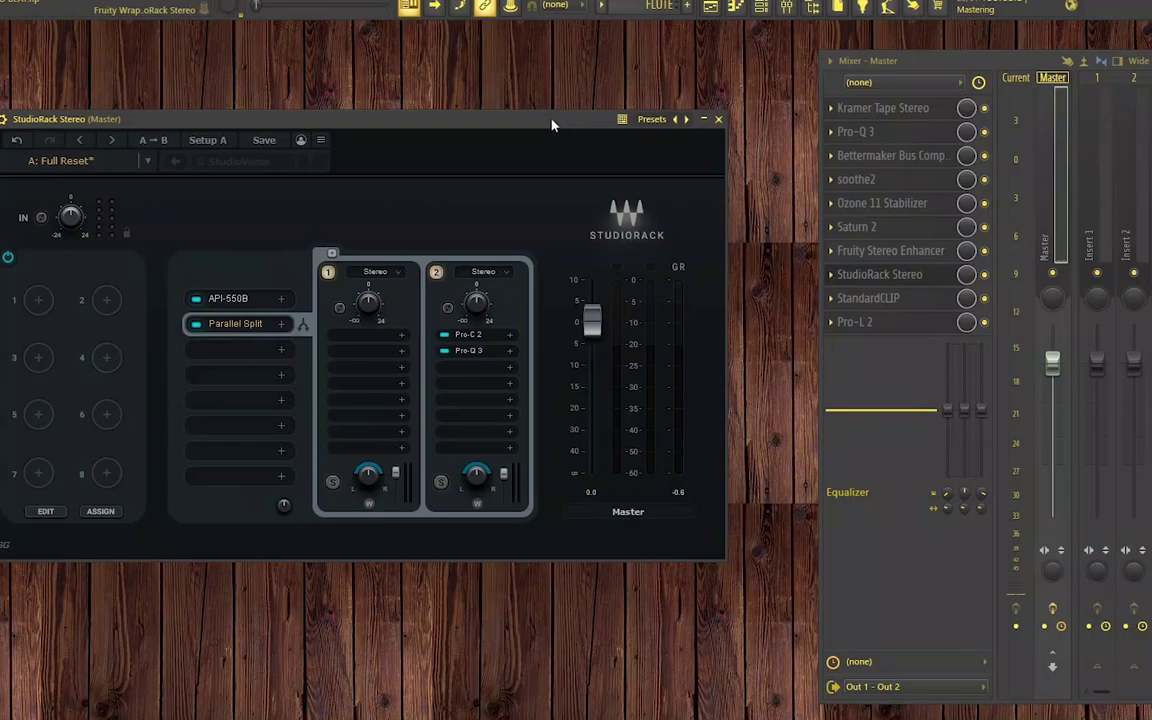
left_click(718, 119)
Check the StandardCLIP settings on the Master track, close it and open the Pro-L 2 limiter
left_click(891, 309)
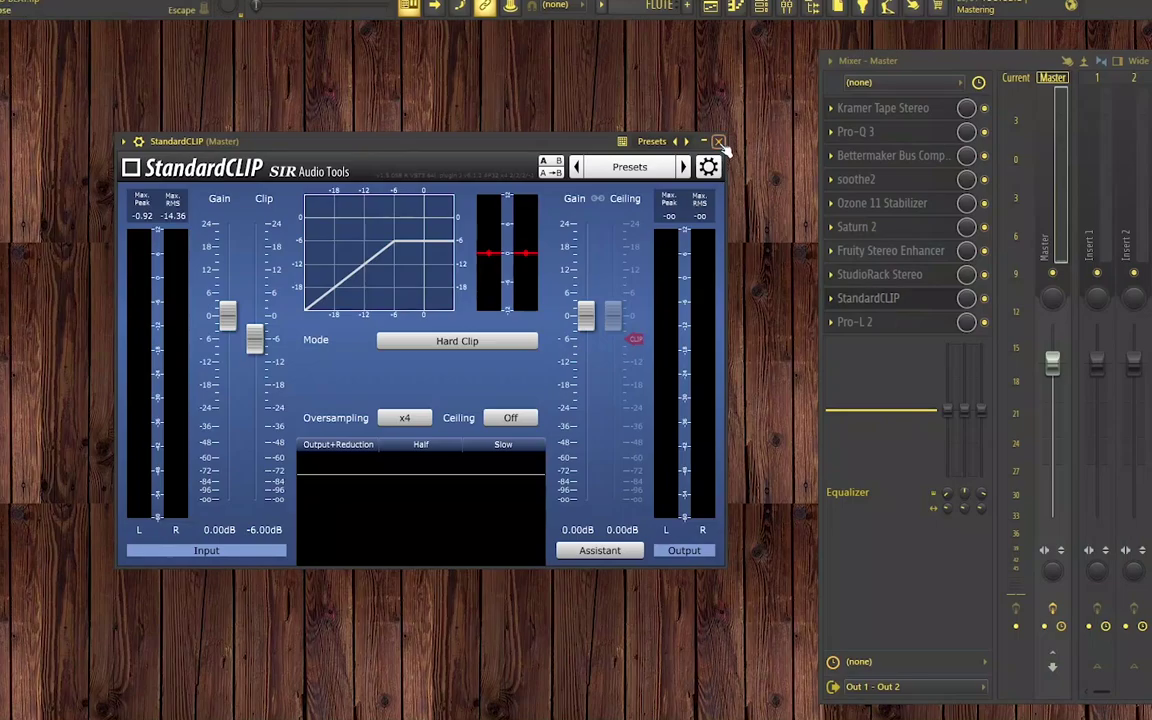
left_click(718, 141)
left_click(865, 322)
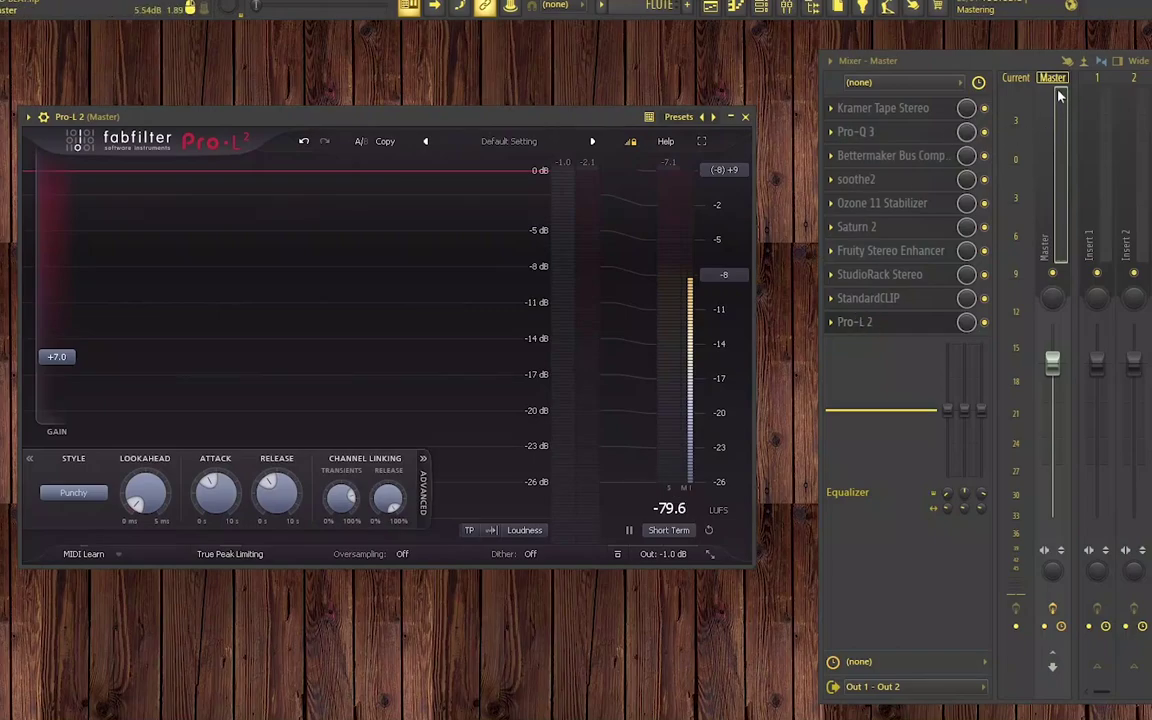
Switch the mixer between the Current, Master and Insert 1 tracks, return to Master and close Pro-L 2
left_click(1020, 172)
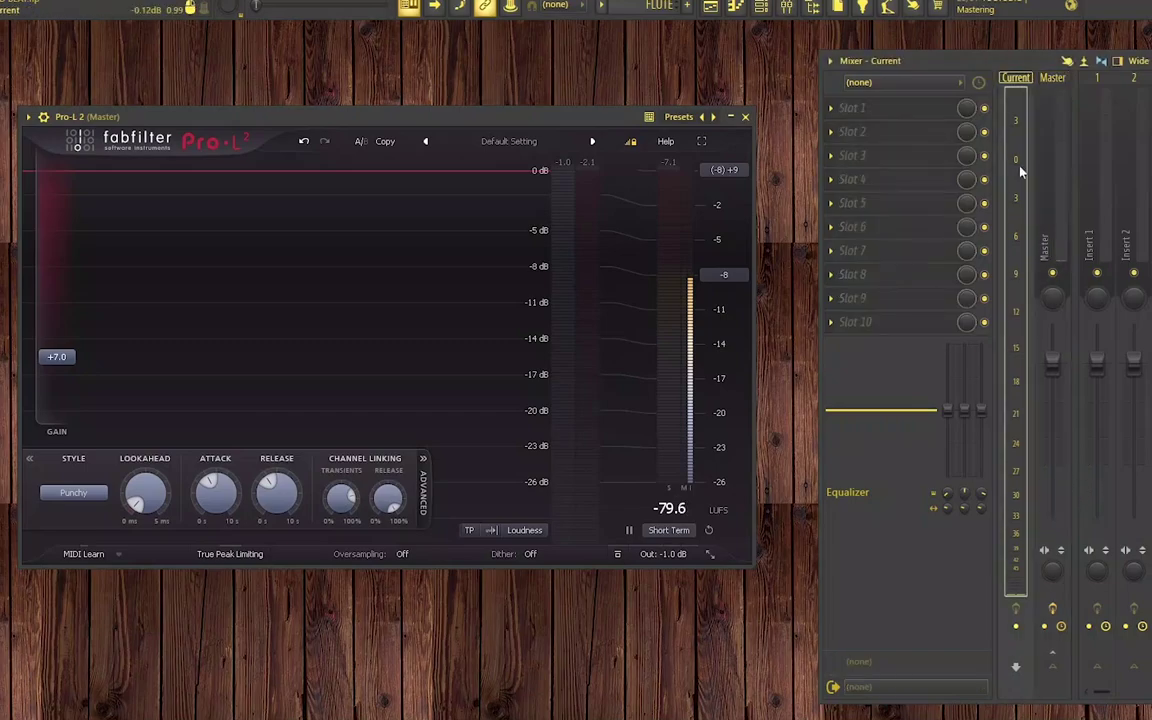
left_click(1054, 175)
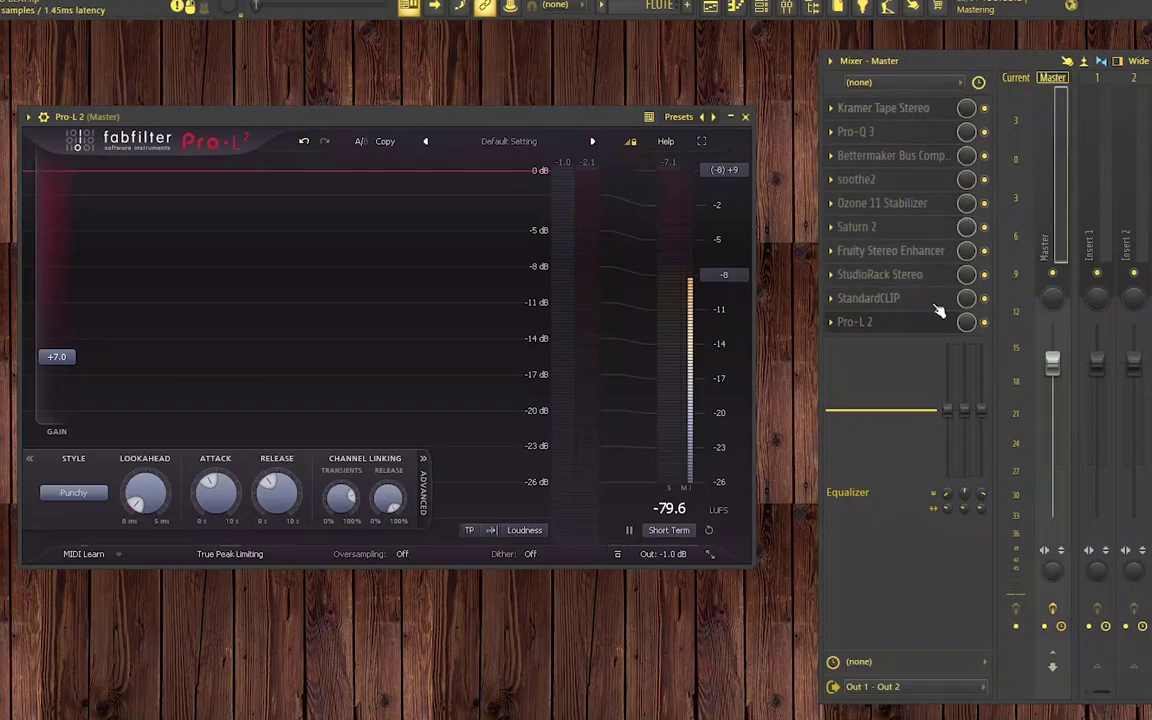
left_click(1093, 188)
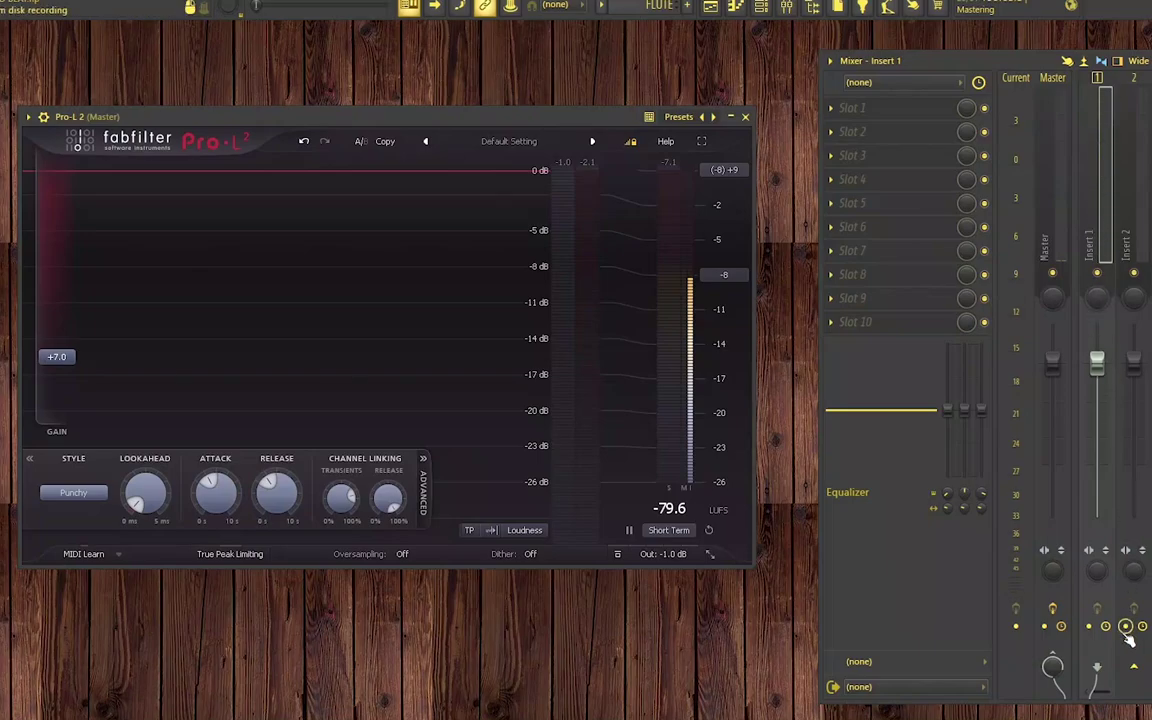
left_click(1055, 170)
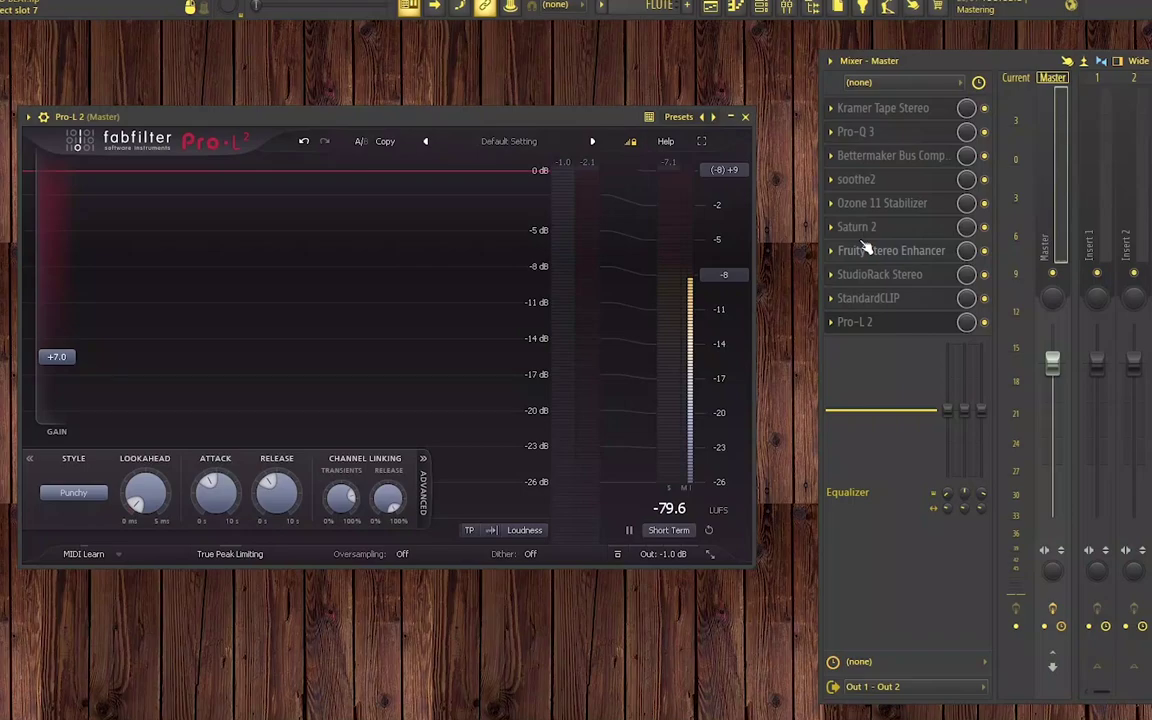
left_click(748, 117)
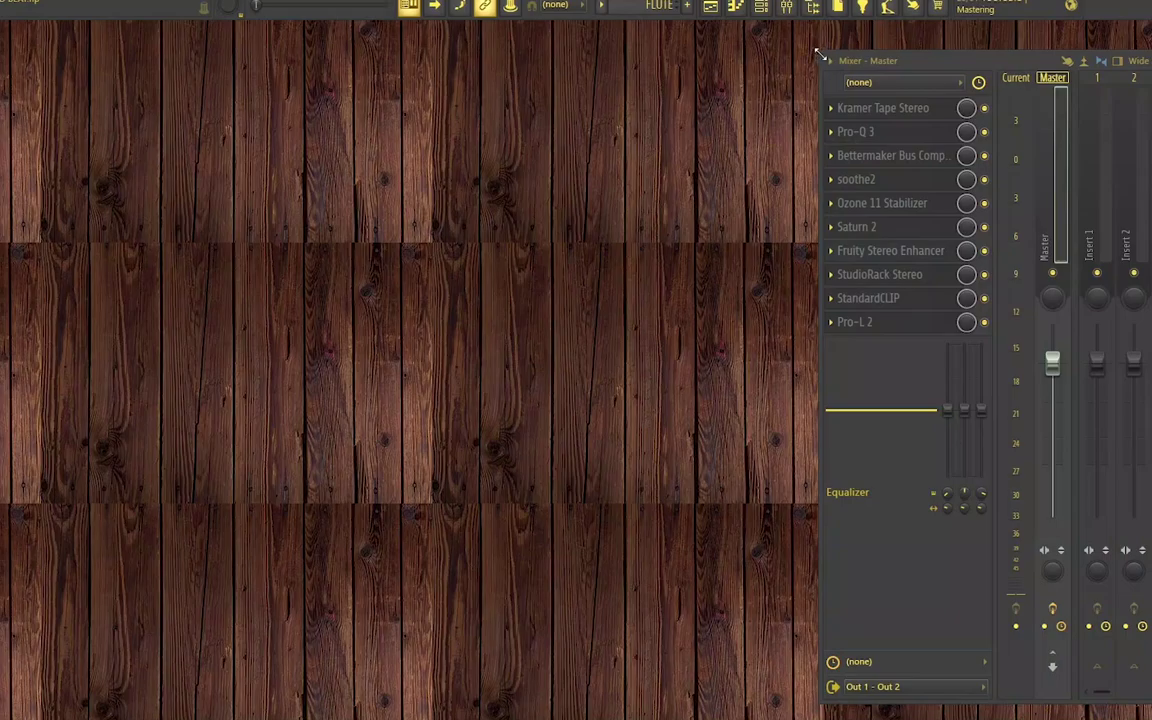
Enlarge the mixer window to reveal the instrument tracks and review the effect slots of each track from BELL to MELODIE
left_click_drag(818, 55, 362, 178)
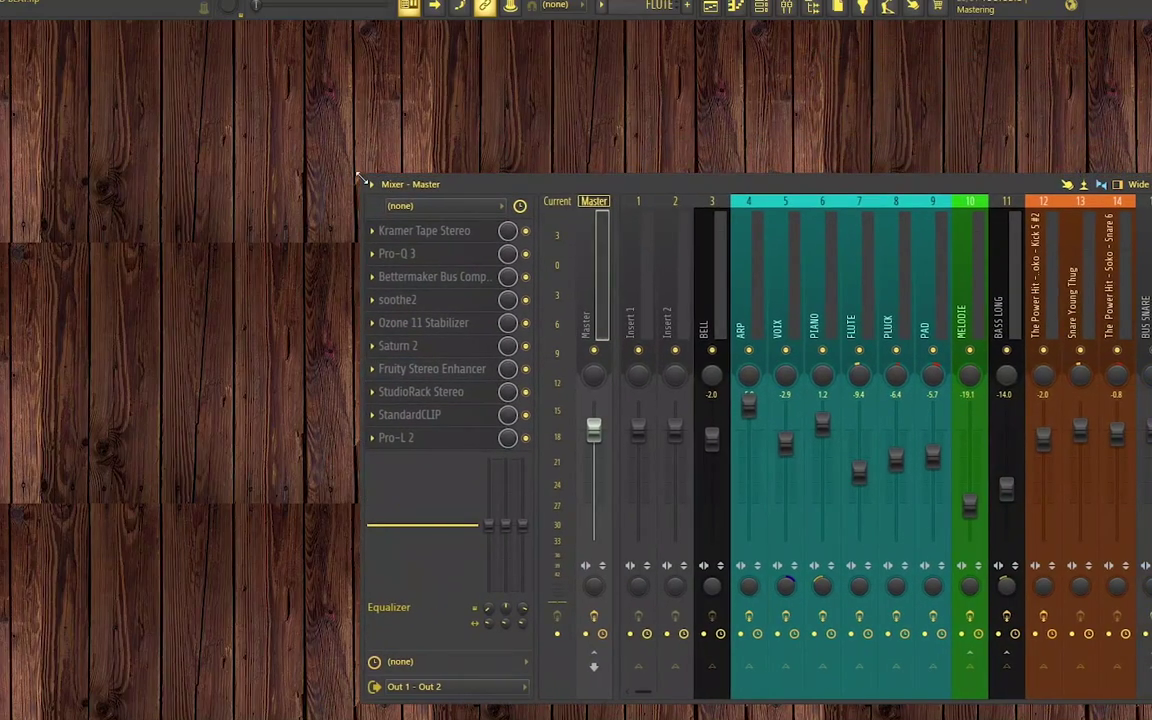
left_click_drag(803, 184, 502, 138)
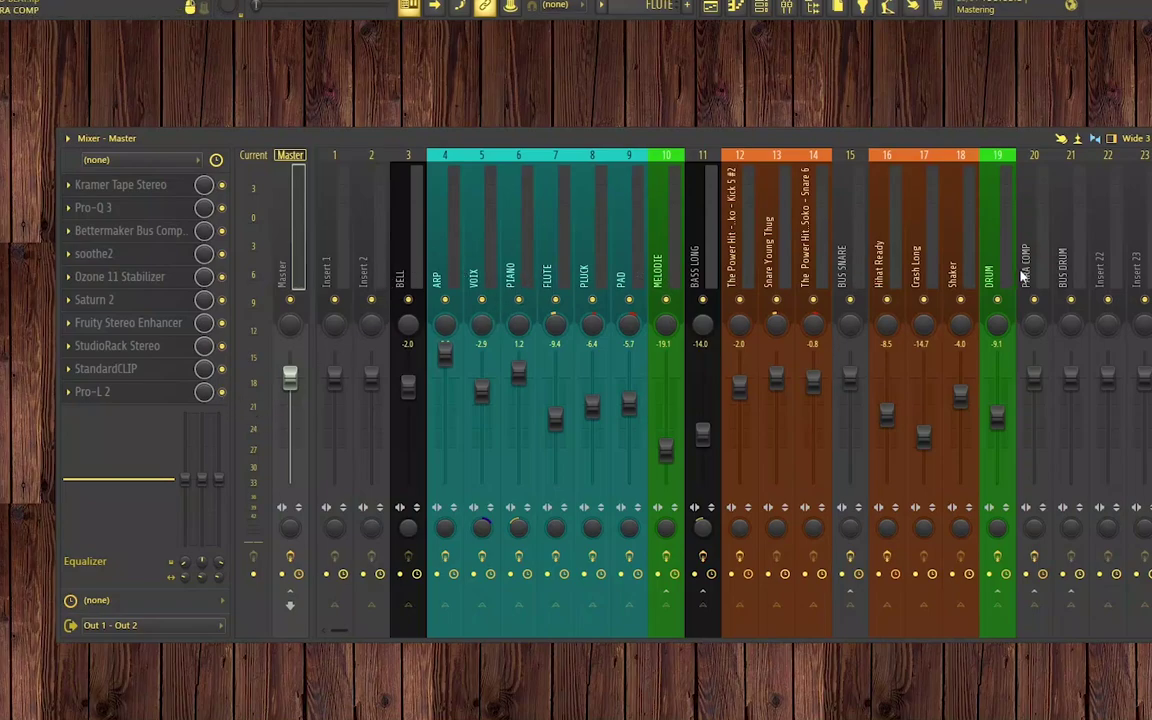
left_click(408, 270)
left_click(437, 270)
left_click(474, 270)
left_click(511, 270)
left_click(549, 272)
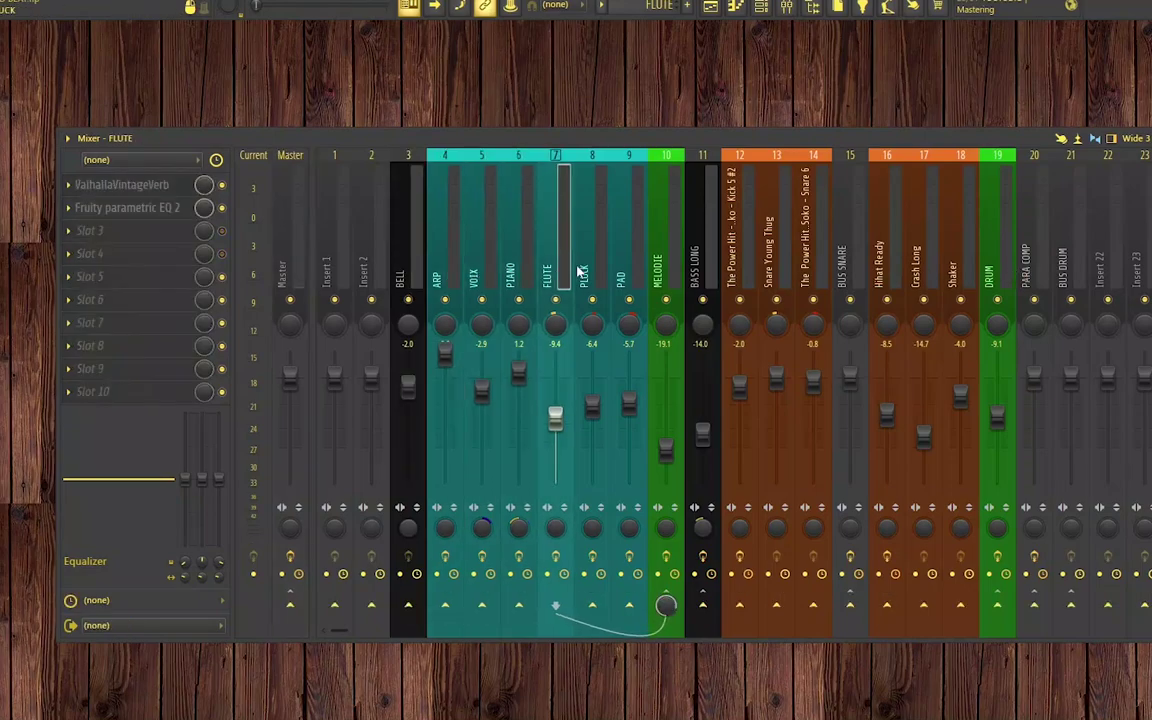
left_click(592, 272)
left_click(629, 272)
left_click(661, 265)
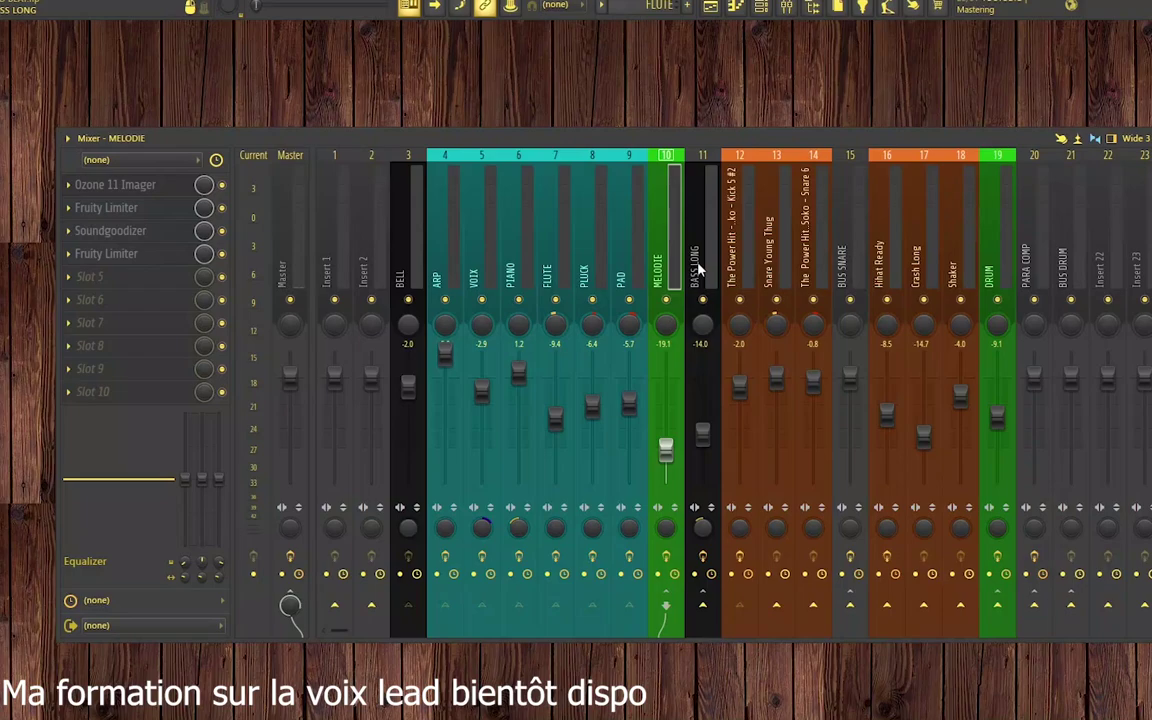
Bring up the Master track's effect chain again, followed by the PLUCK and BELL tracks
left_click(291, 245)
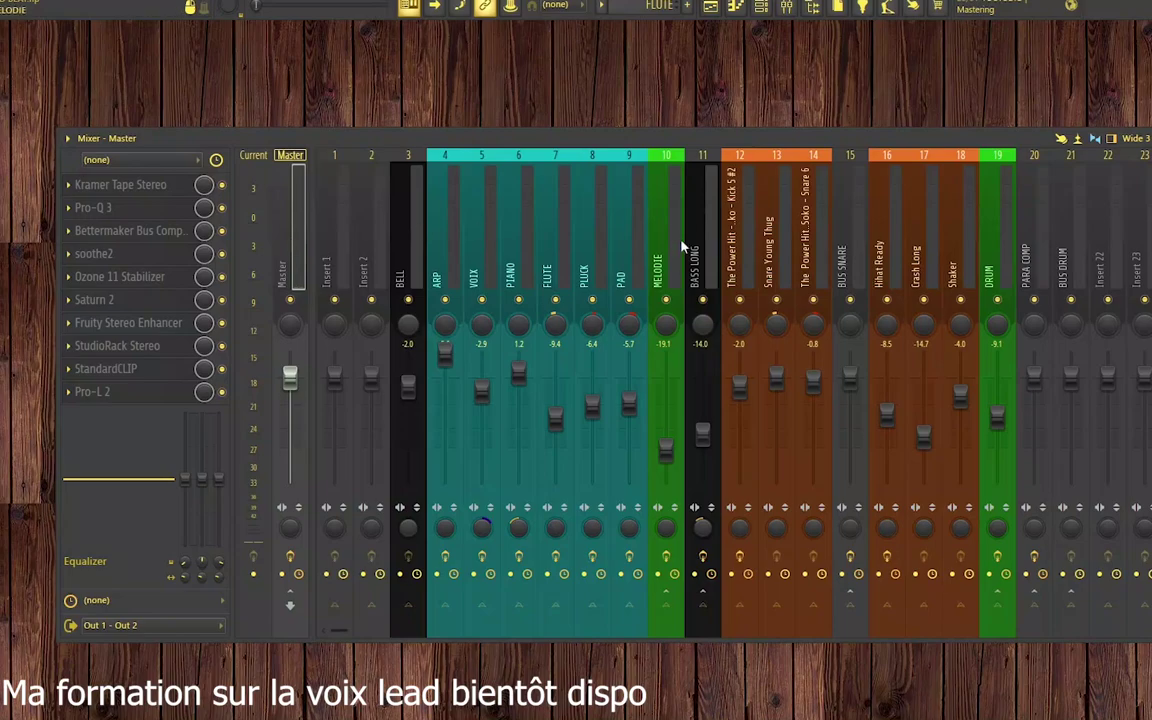
left_click(600, 214)
left_click(410, 230)
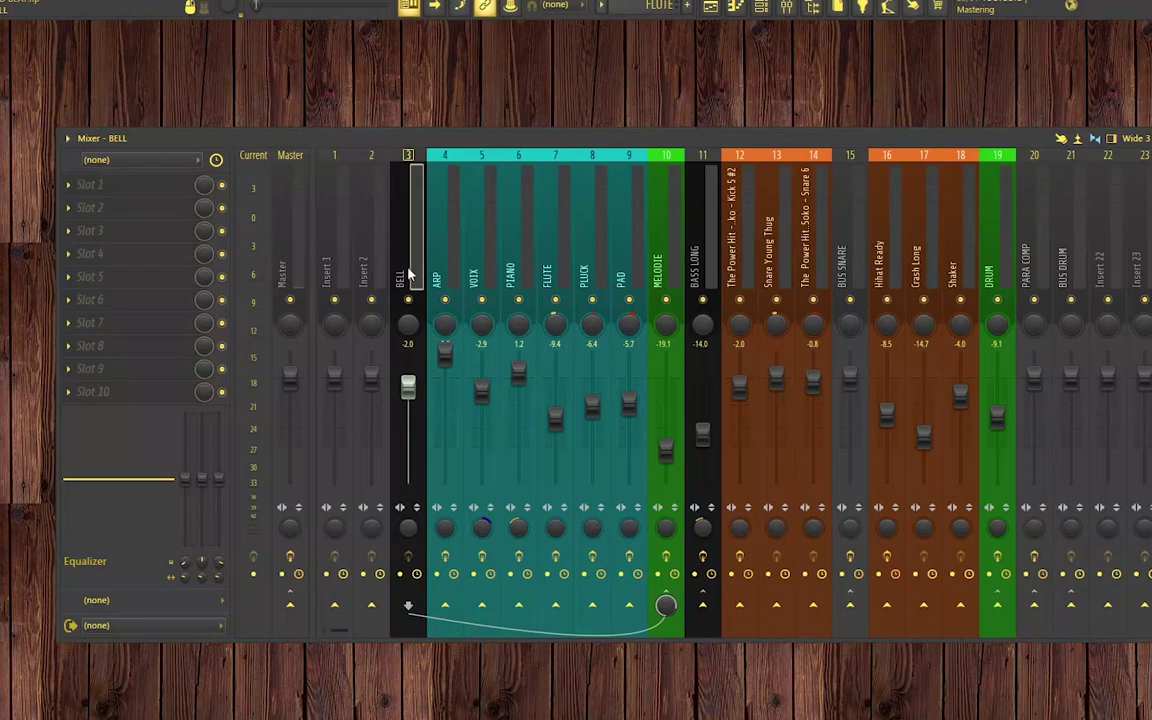
Open Fruity parametric EQ 2 on the ARP track and arrange the mixer and plugin windows so its curve is visible
left_click(440, 272)
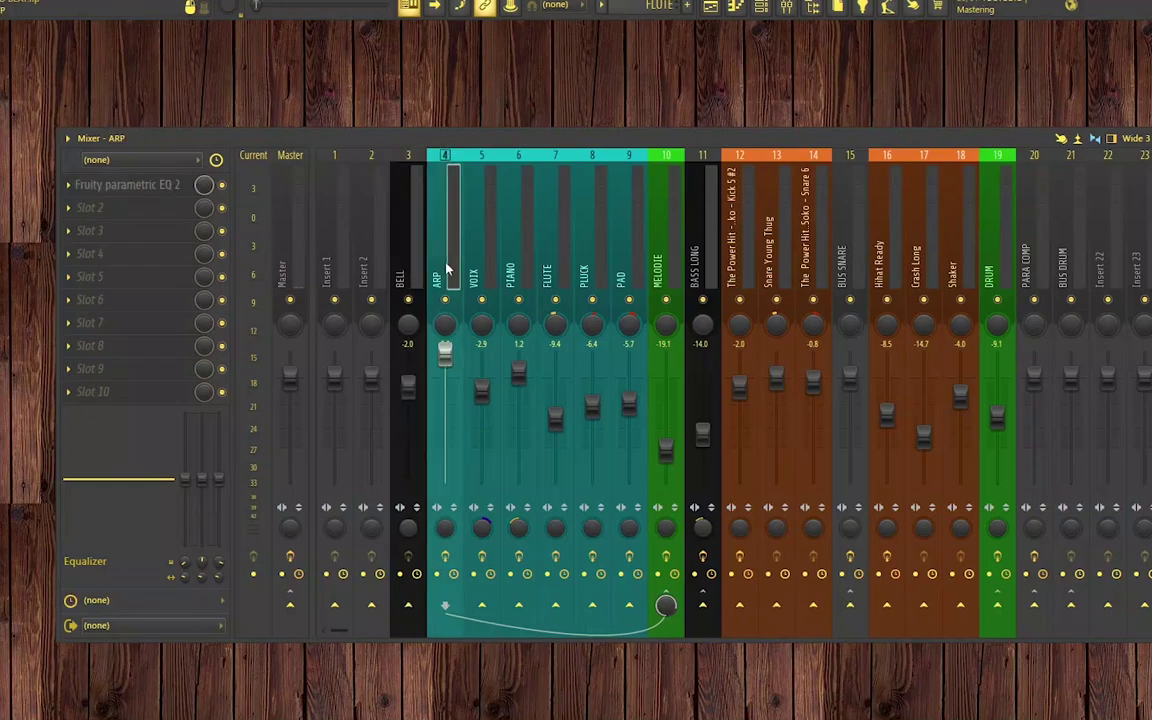
left_click(139, 186)
left_click_drag(342, 137, 345, 423)
left_click_drag(736, 107, 451, 101)
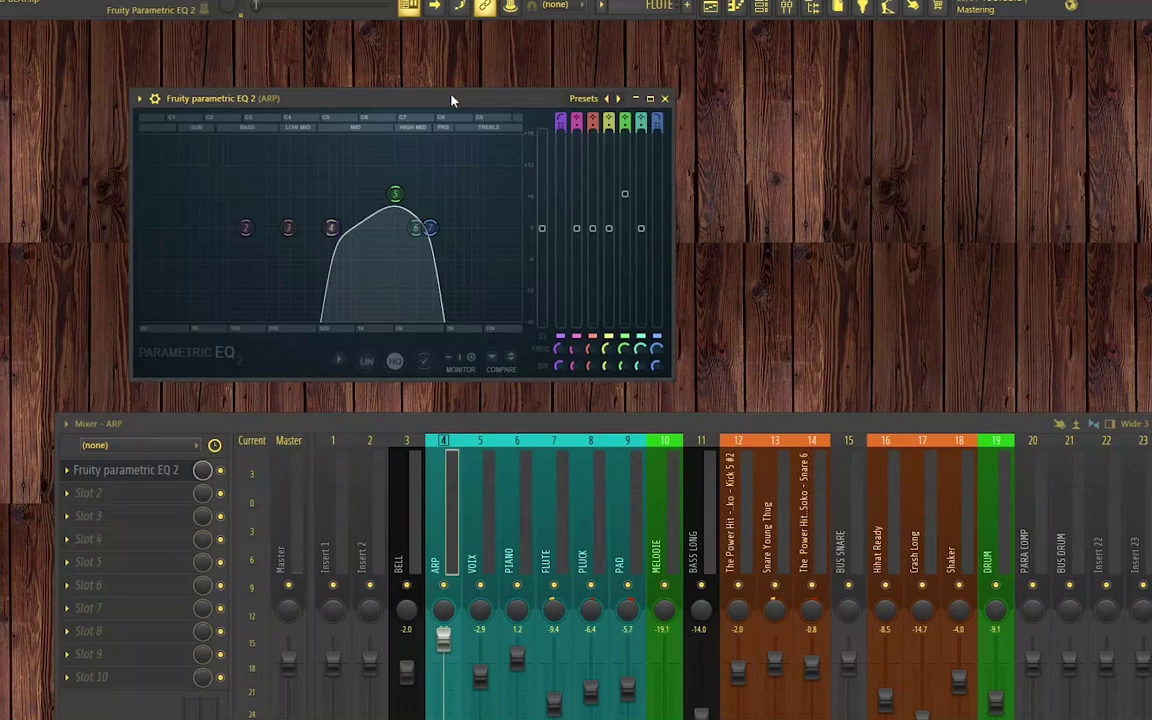
Inspect the bands of Fruity parametric EQ 2 on the VOIX track with its window moved clear, and close it
left_click_drag(602, 428, 632, 201)
left_click(514, 300)
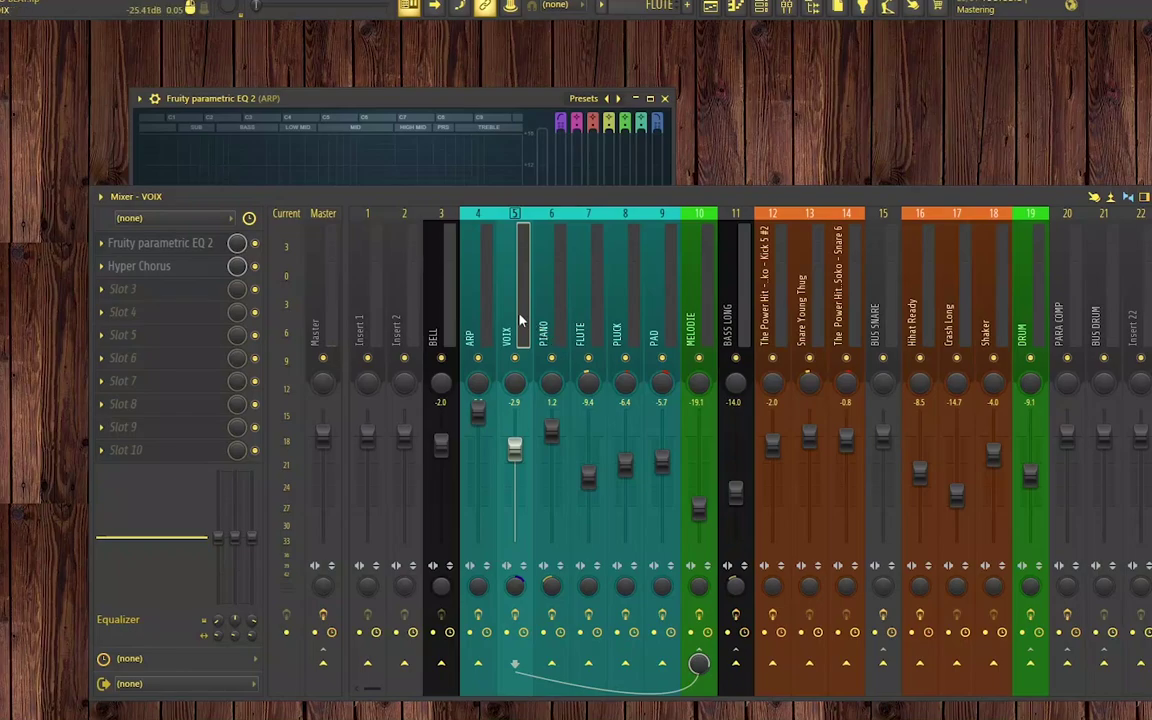
left_click(160, 243)
left_click_drag(408, 420, 405, 331)
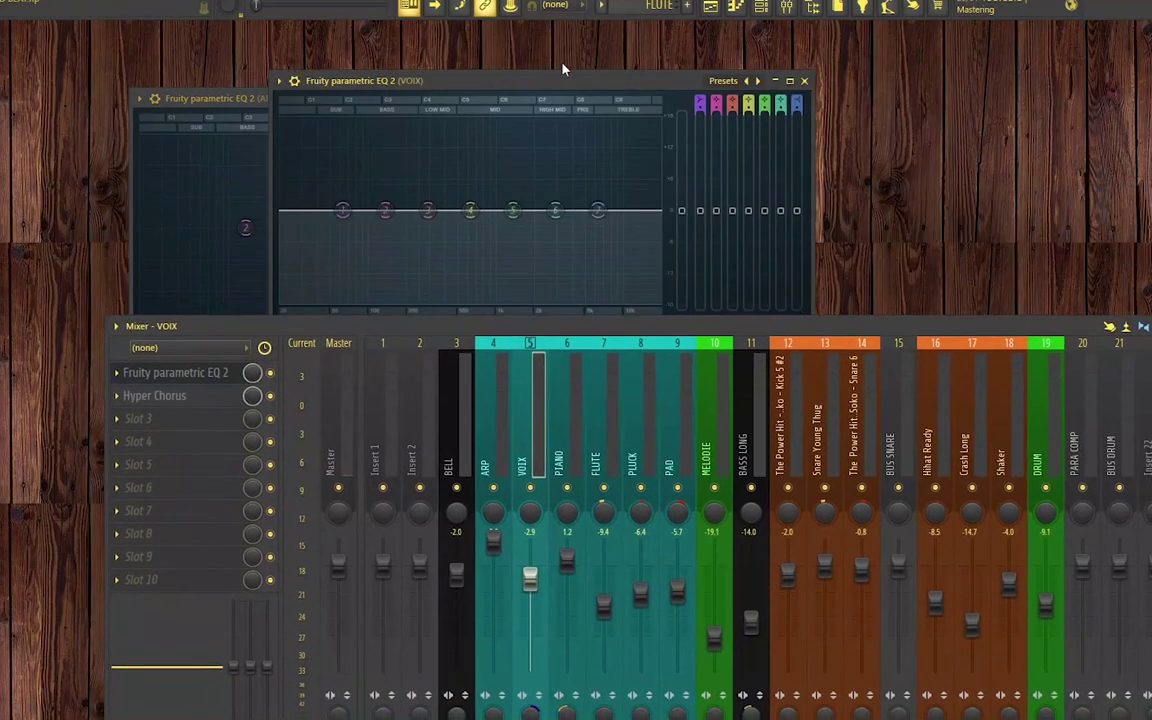
left_click_drag(573, 77, 878, 25)
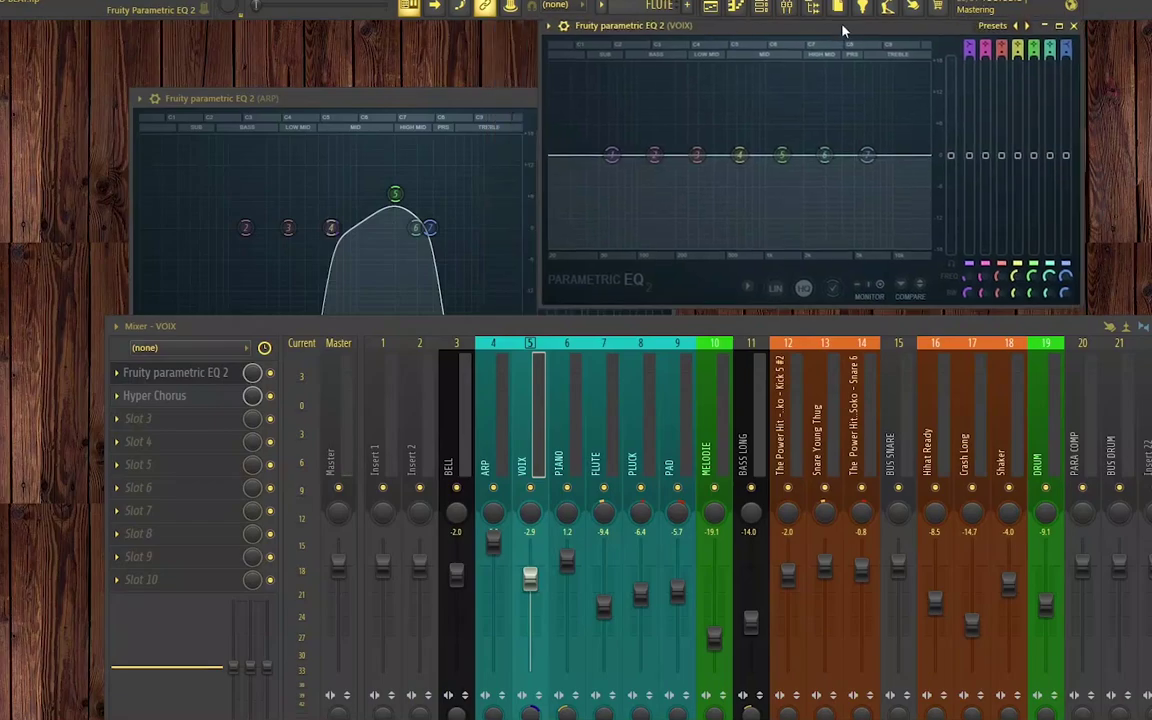
mouse_move(607, 155)
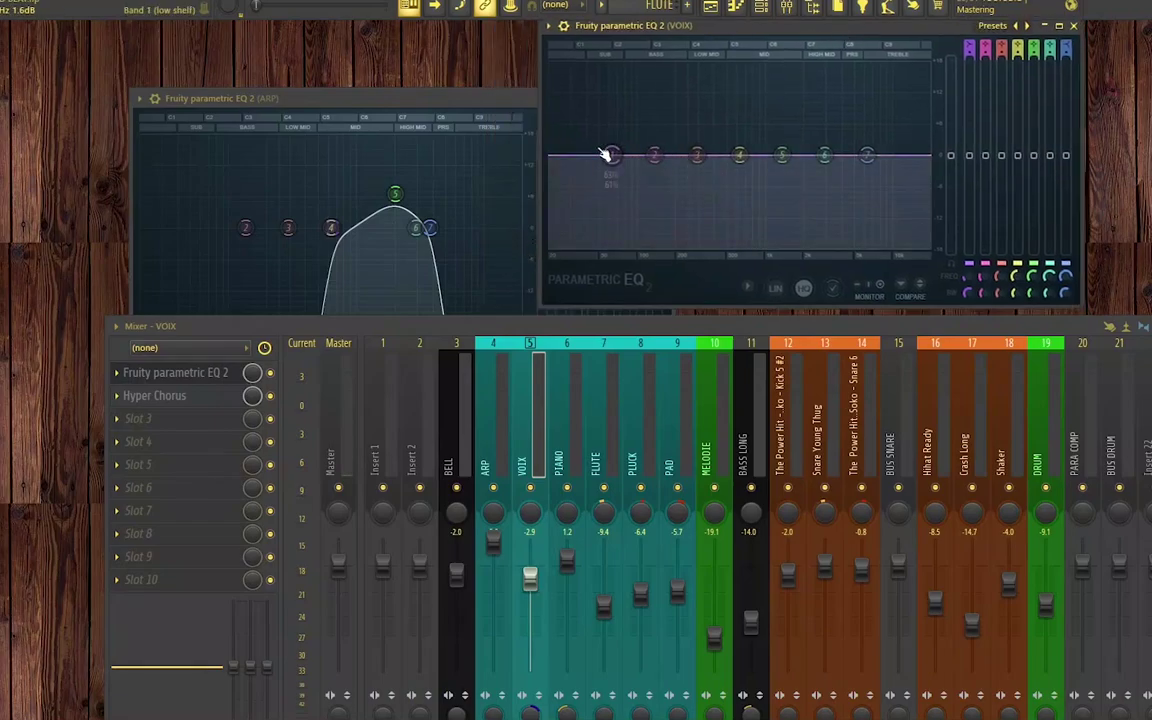
left_click(1073, 25)
Review the Hyper Chorus settings on the VOIX track, and close both it and the ARP track's equalizer
left_click(530, 395)
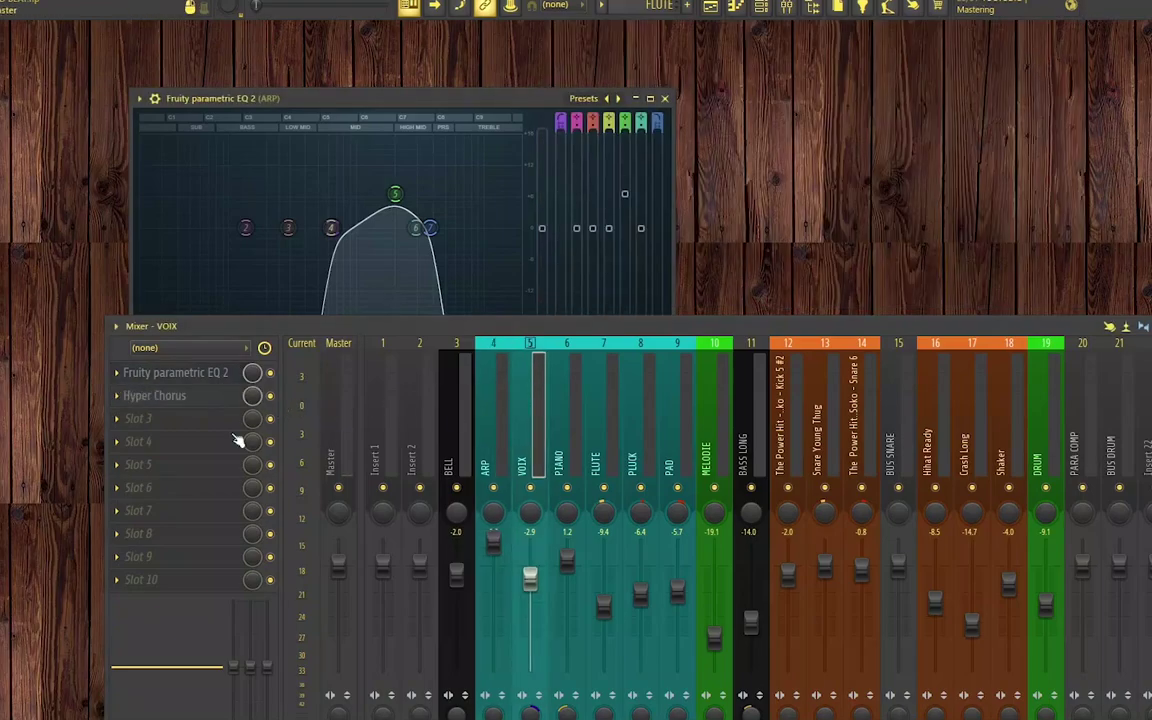
left_click(178, 398)
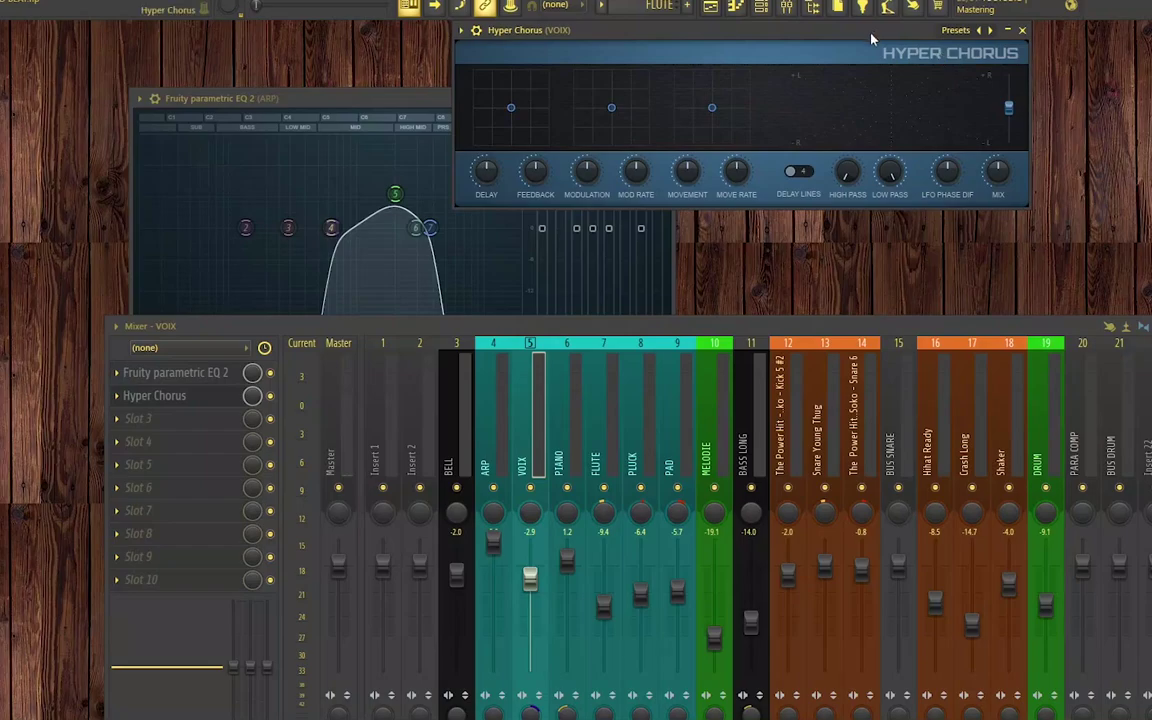
left_click_drag(783, 28, 730, 108)
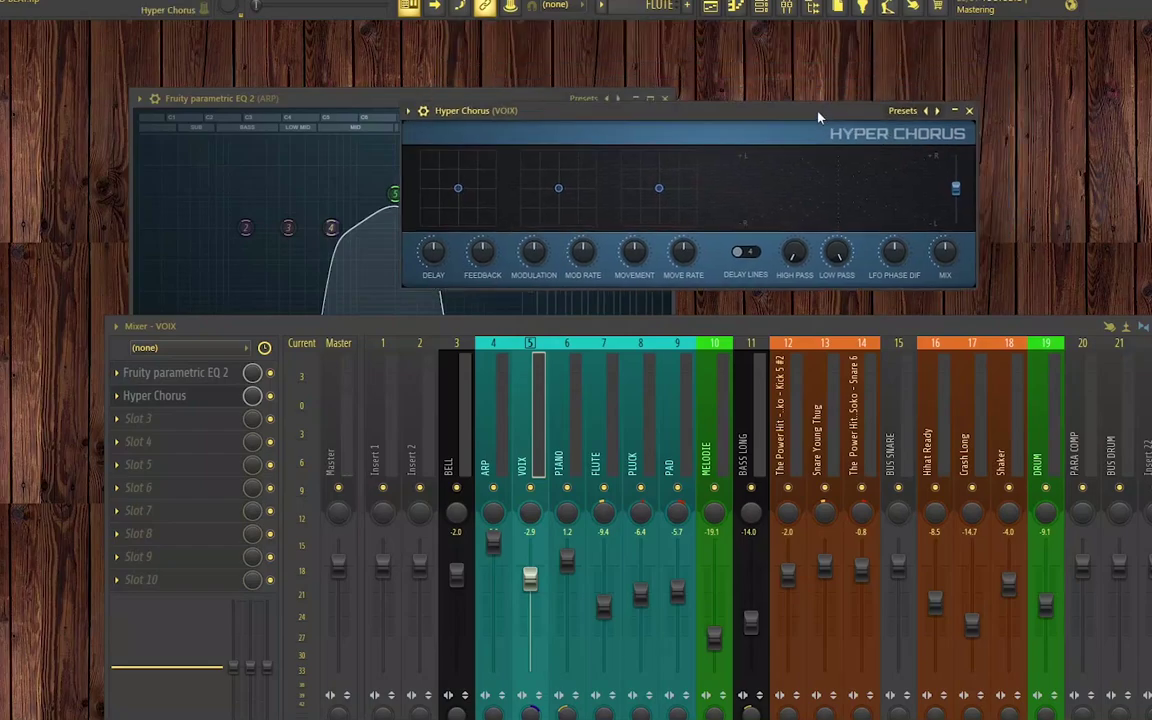
left_click(969, 111)
left_click(664, 98)
Examine the Fruity parametric EQ 2 curve on the PIANO track and close the plugin
left_click(572, 352)
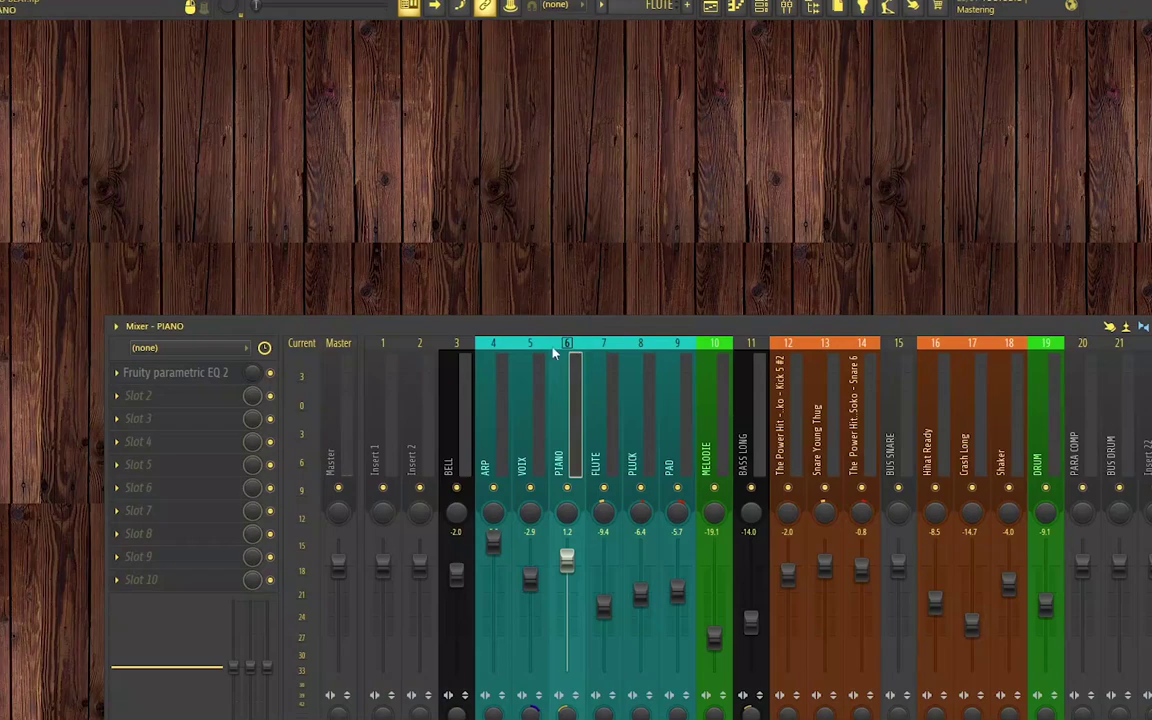
left_click(206, 373)
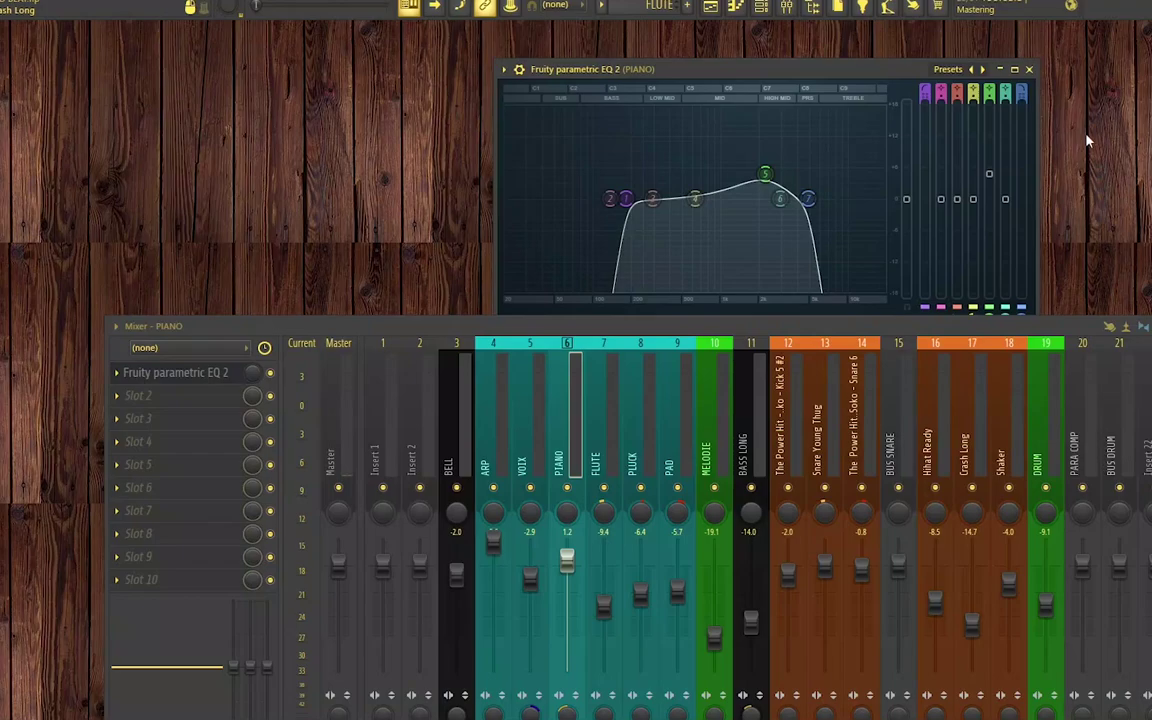
left_click(1029, 69)
Open ValhallaVintageVerb on the FLUTE track to examine its reverb settings
left_click(603, 410)
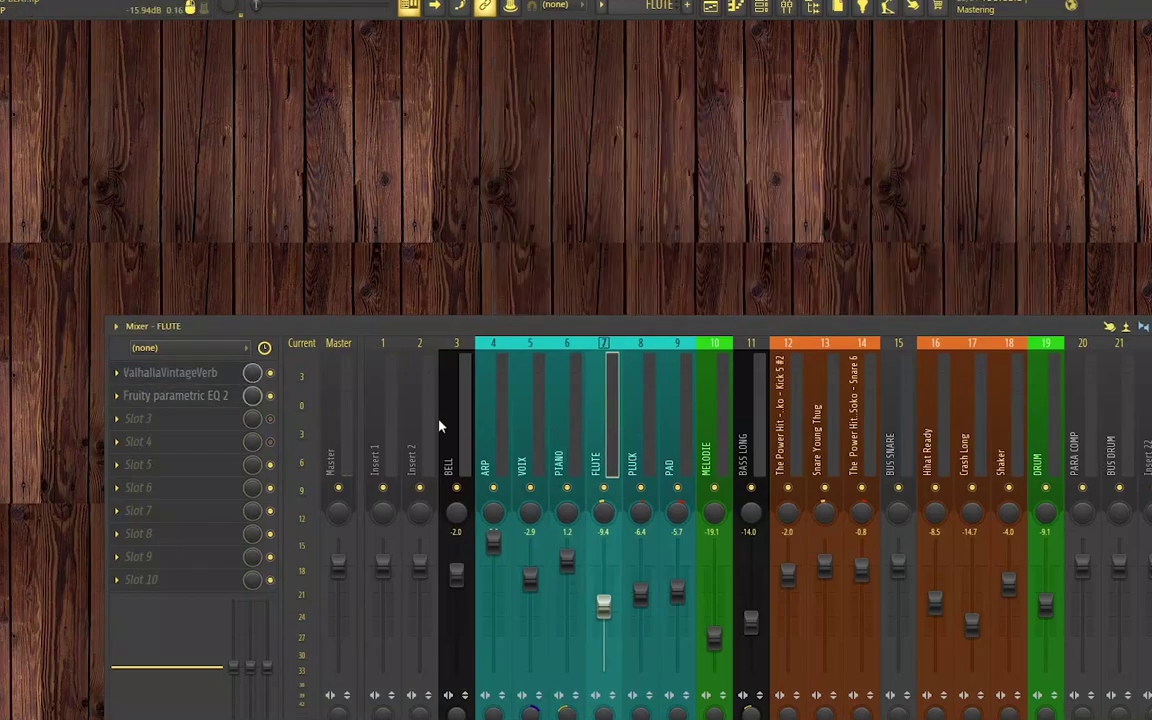
left_click(193, 379)
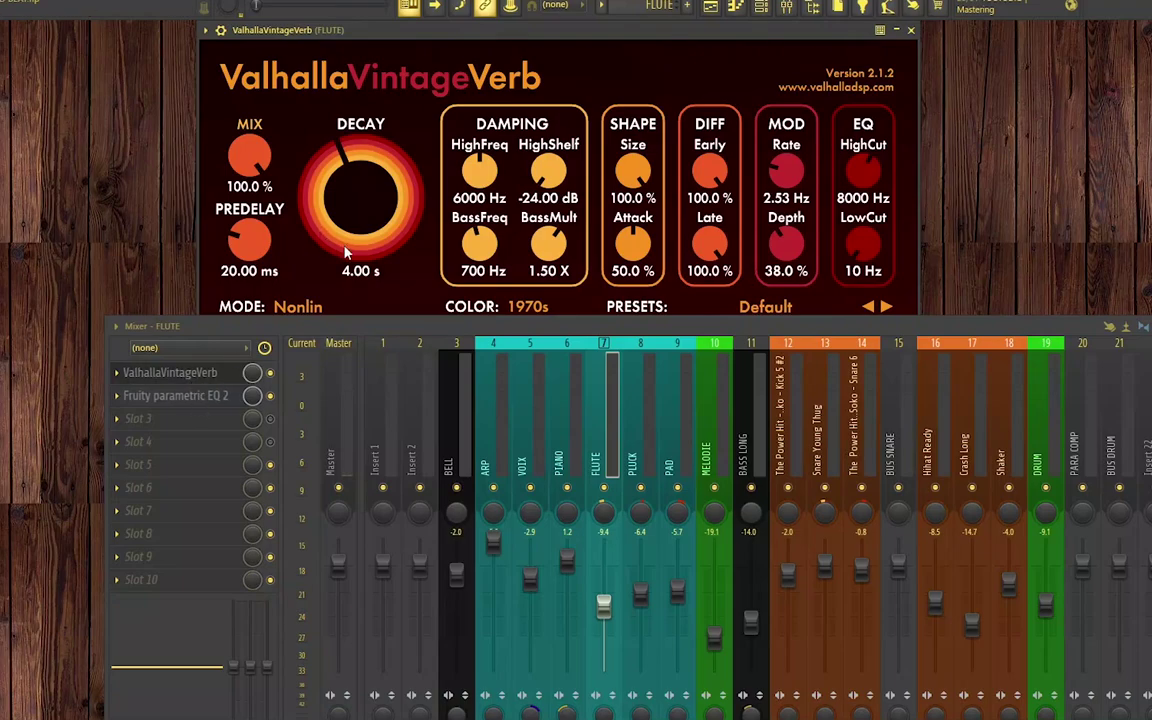
Examine the Fruity parametric EQ 2 bands on the FLUTE track, and close both the equalizer and ValhallaVintageVerb
left_click(190, 397)
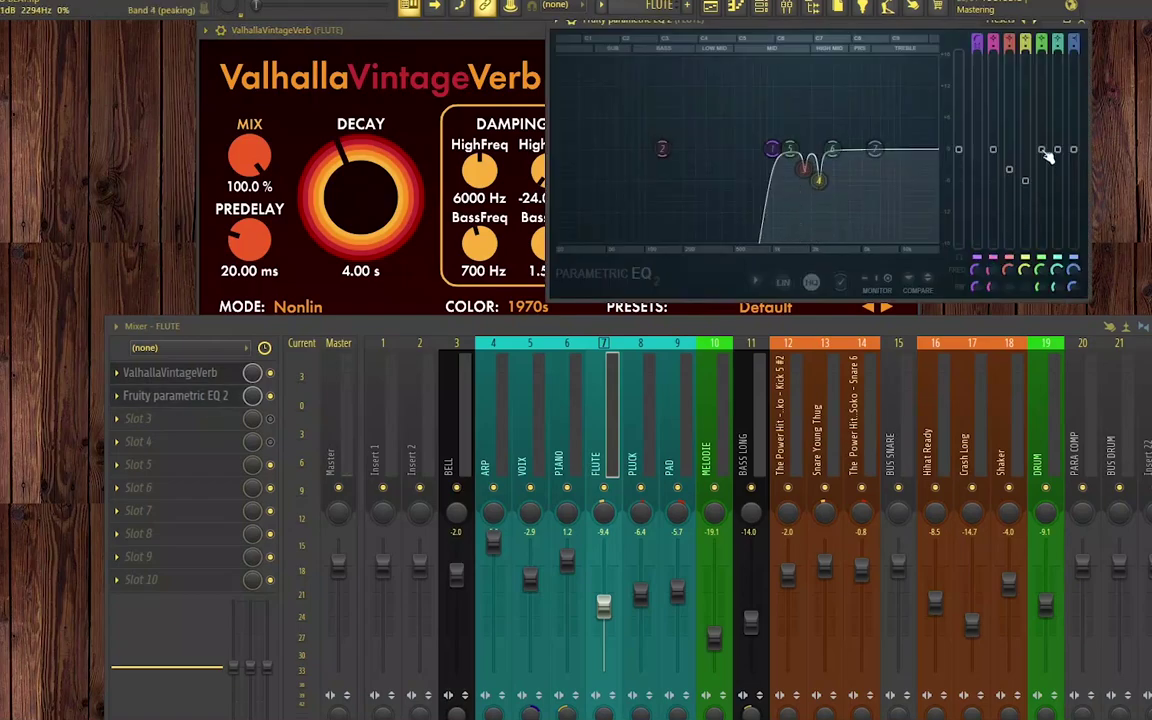
left_click_drag(812, 150, 818, 182)
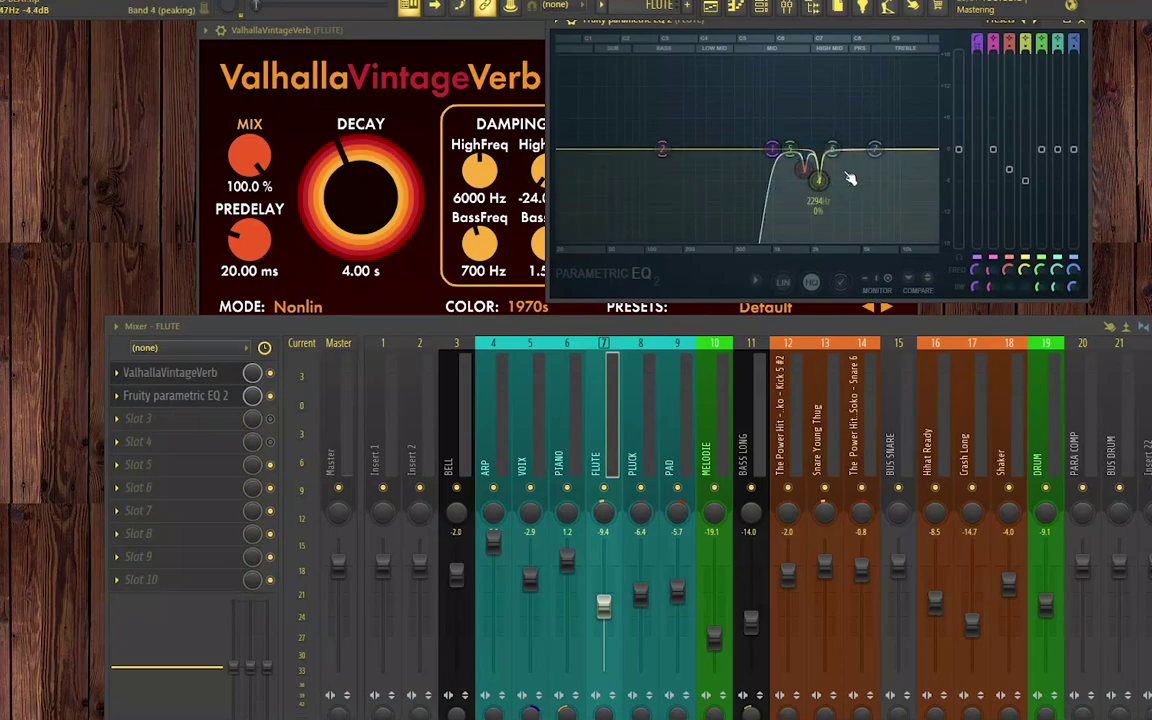
left_click(1081, 21)
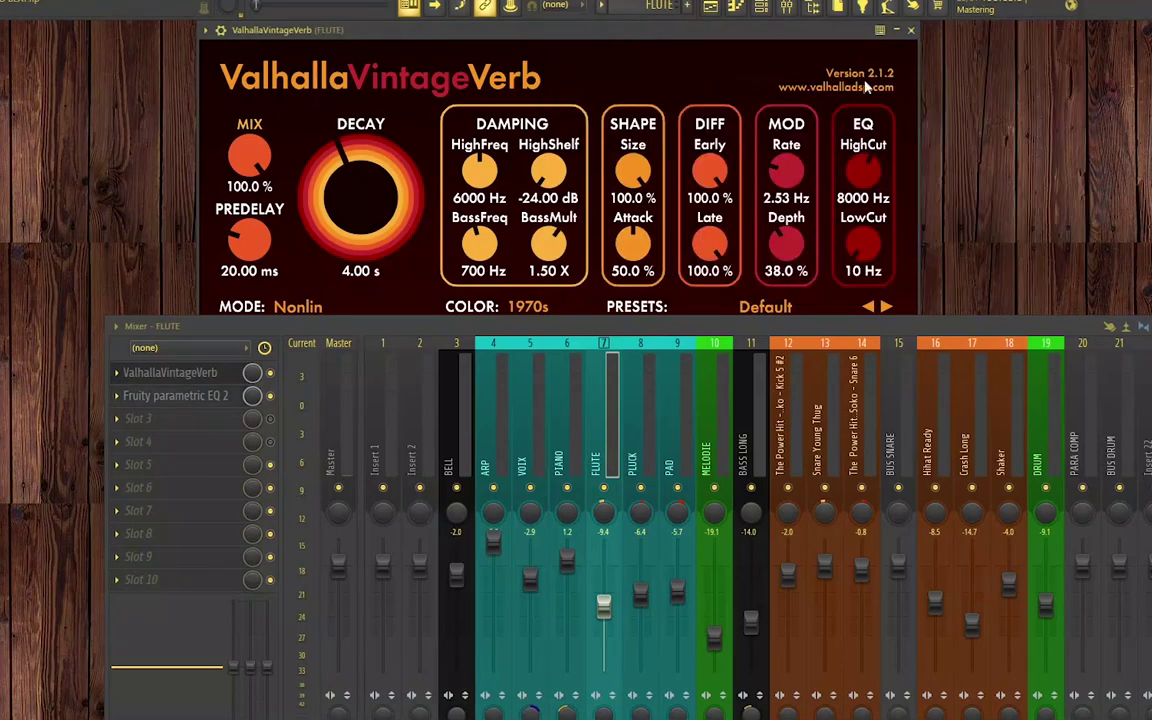
left_click(896, 30)
Move the mixer up and check the effect slots and routing of the PLUCK and PAD tracks
left_click_drag(757, 320, 752, 169)
left_click(637, 240)
left_click(673, 248)
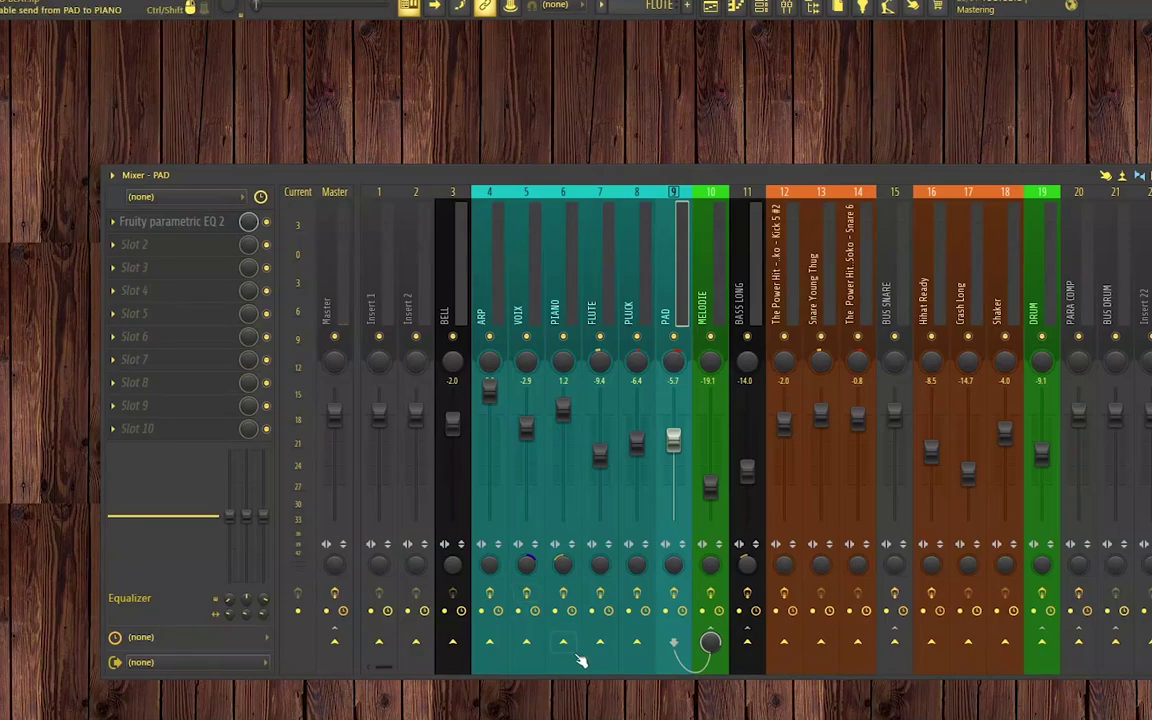
Review the Ozone 11 Imager stereo width settings on the MELODIE track and close the plugin
left_click(717, 293)
left_click_drag(656, 180, 565, 452)
left_click(69, 493)
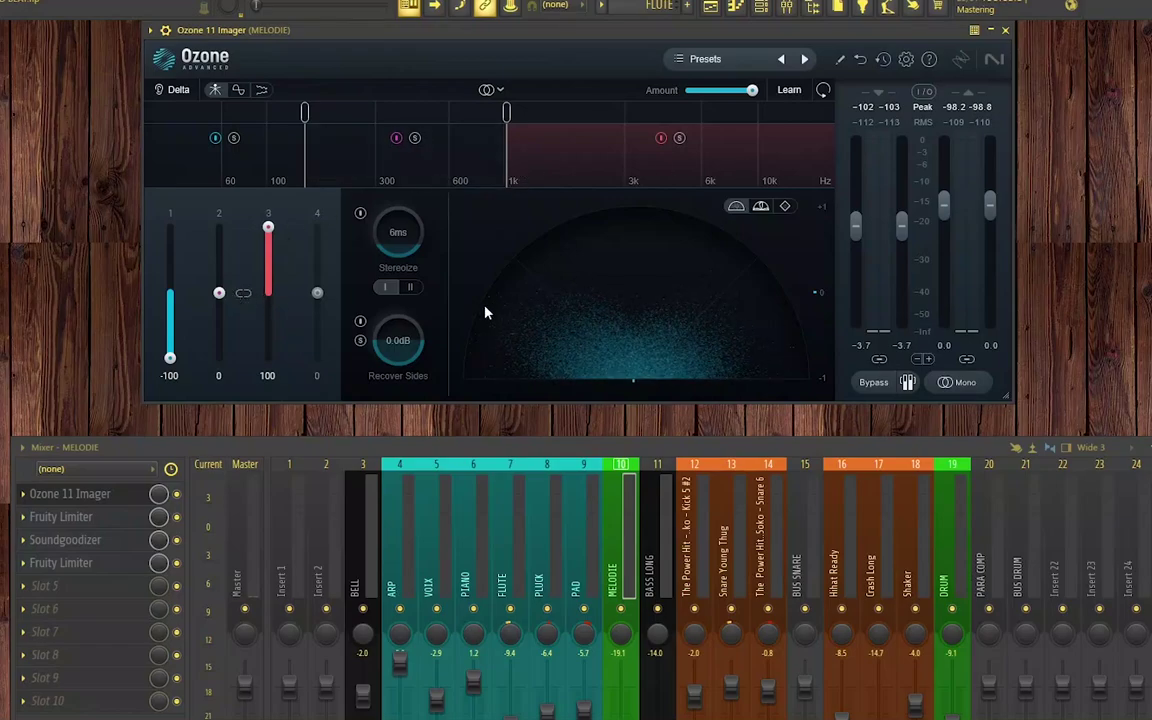
left_click(1006, 33)
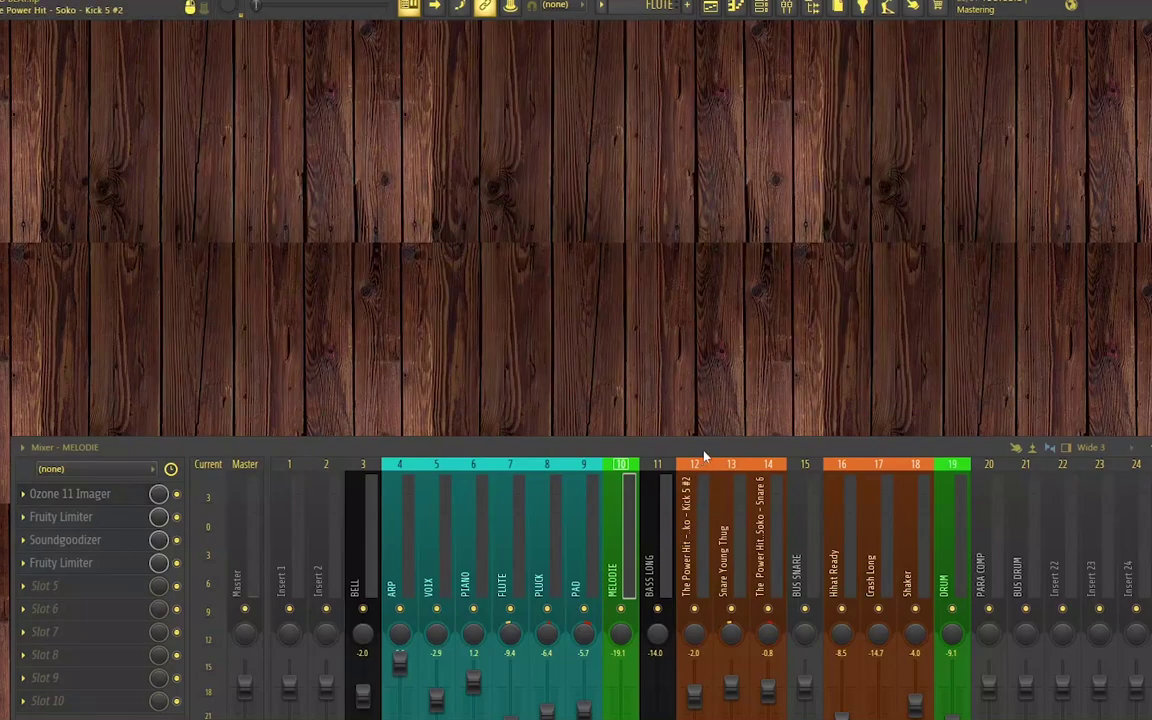
Open the first Fruity Limiter on the MELODIE track and arrange its window and the mixer to examine its compressor settings
left_click_drag(692, 447, 797, 191)
left_click(147, 262)
left_click_drag(320, 191, 265, 363)
left_click_drag(290, 28, 538, 35)
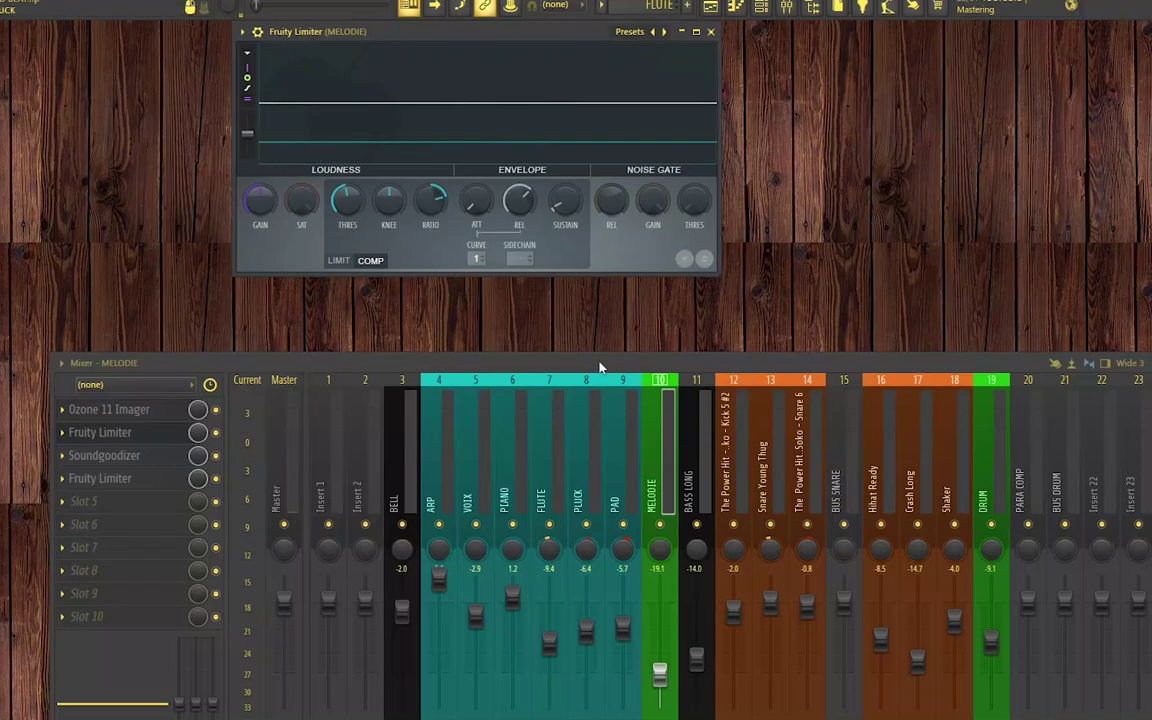
left_click_drag(600, 364, 578, 230)
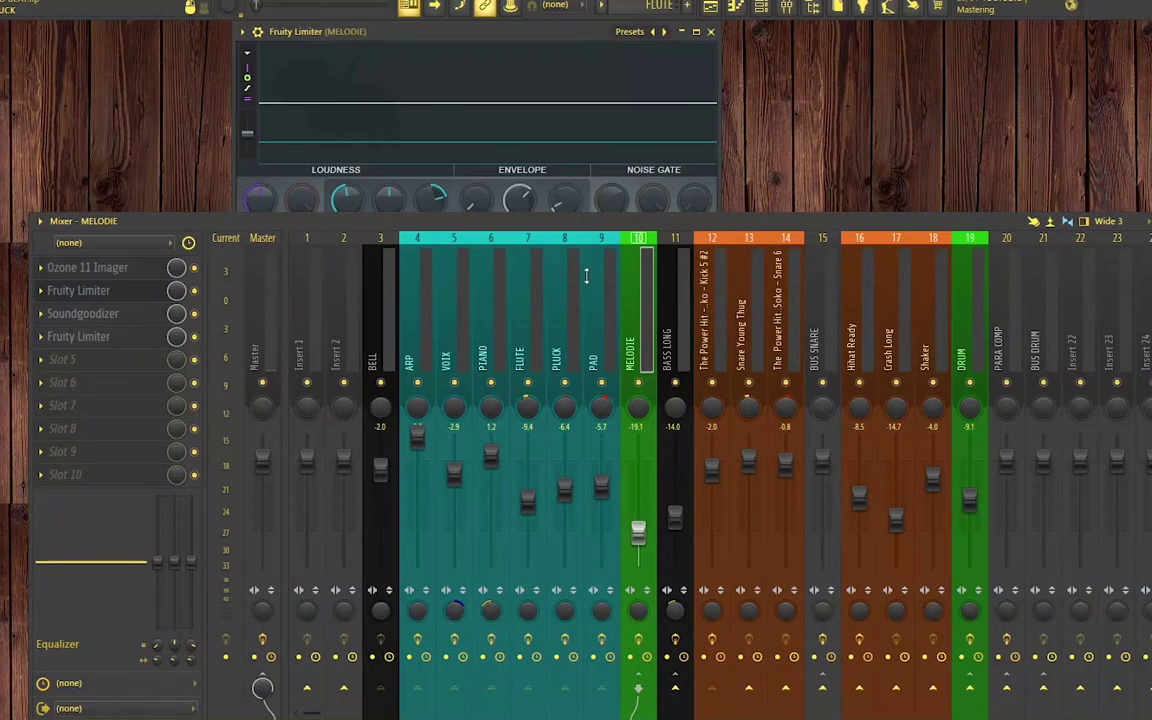
left_click_drag(578, 230, 580, 319)
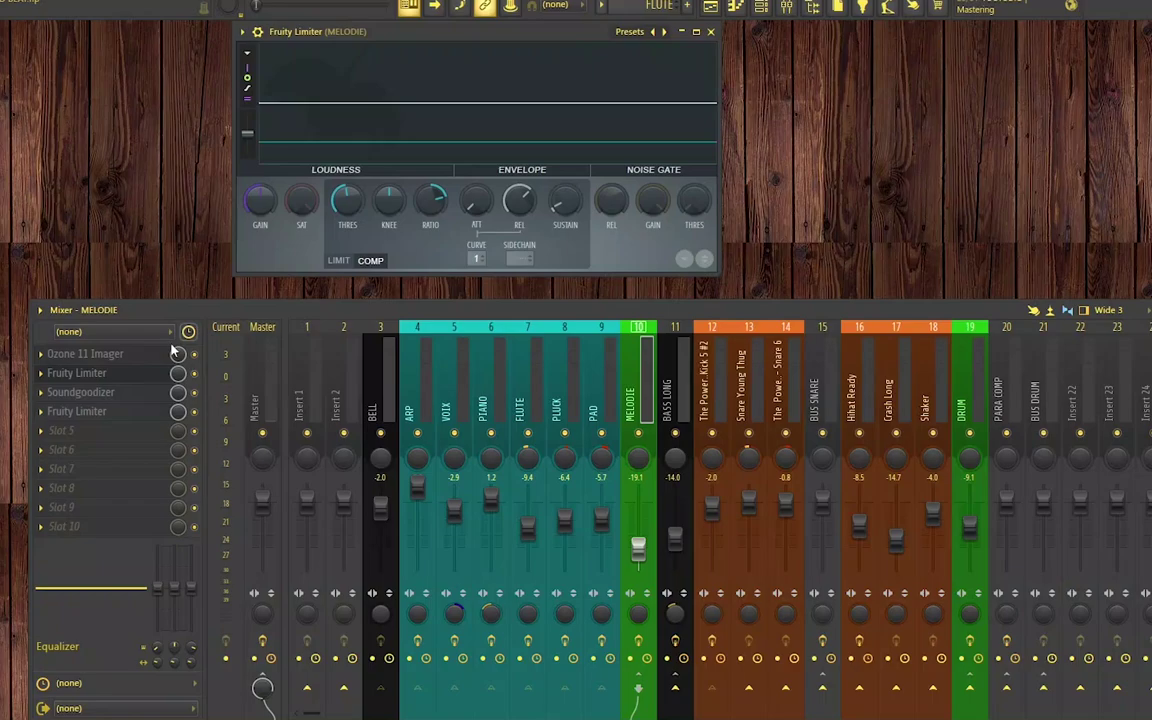
Inspect Soundgoodizer beside the limiter on the MELODIE track, and briefly view and close the second Fruity Limiter
left_click(86, 396)
left_click_drag(217, 36, 857, 47)
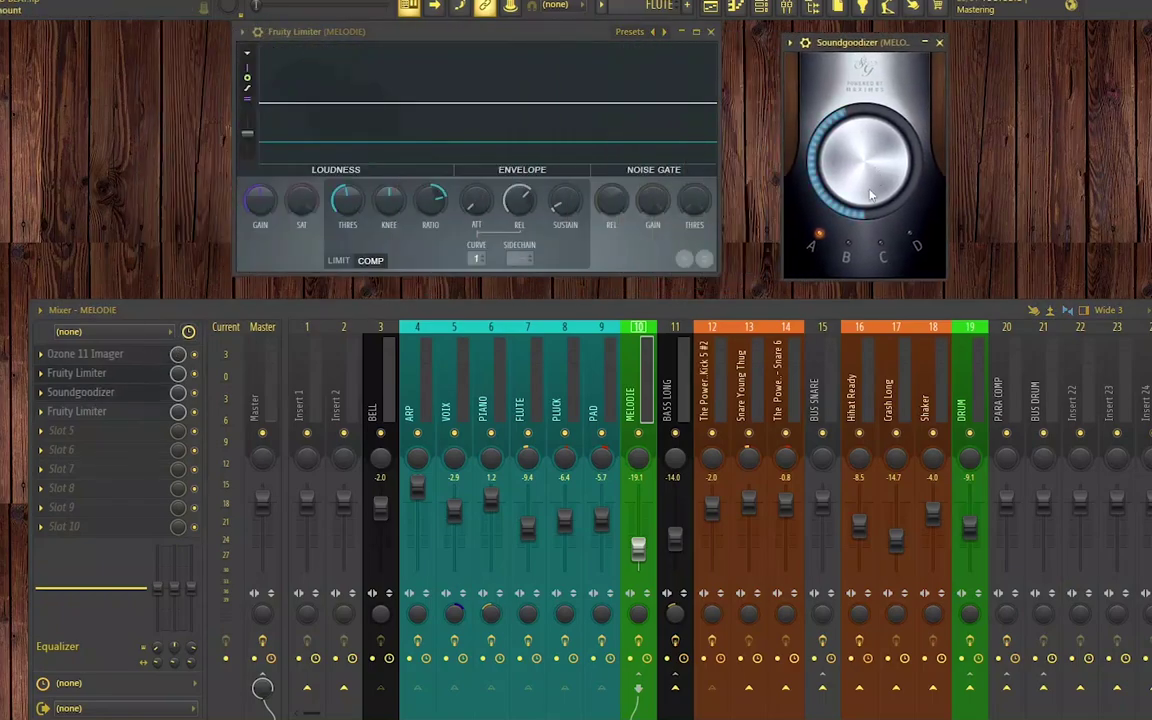
left_click(80, 373)
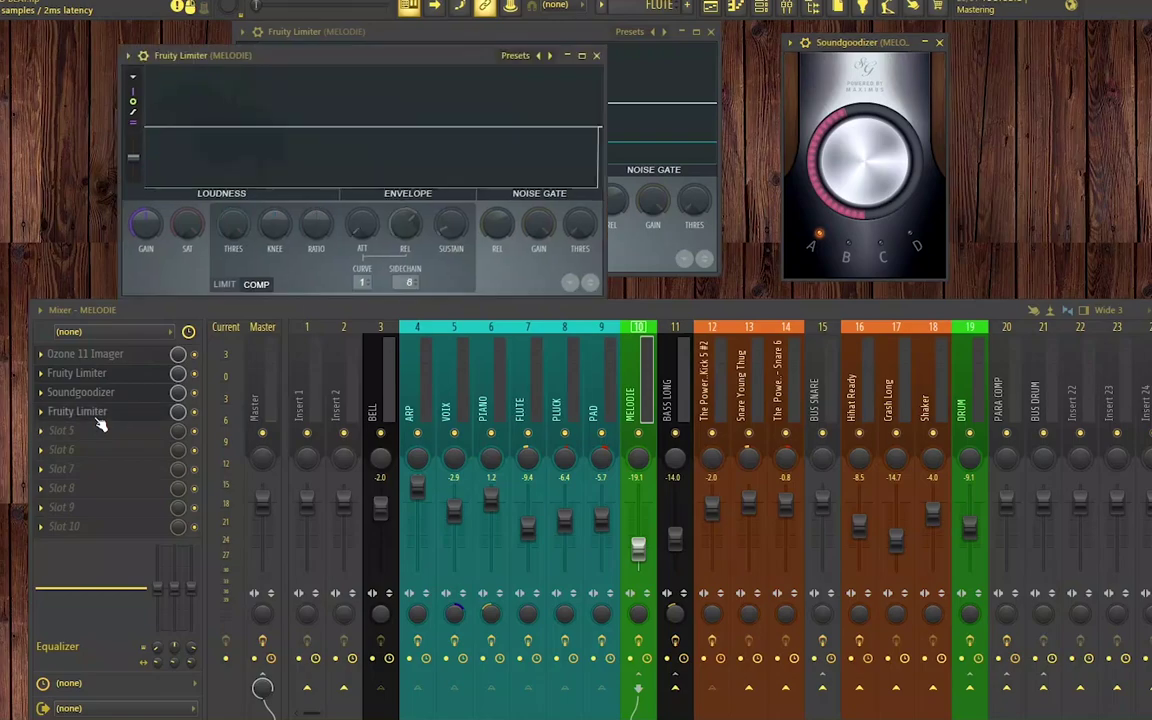
left_click(596, 55)
Check the kick track's sends to the MELODIE, BASS LONG and DRUM tracks, moving the mixer clear of the plugin windows
left_click_drag(754, 313, 760, 262)
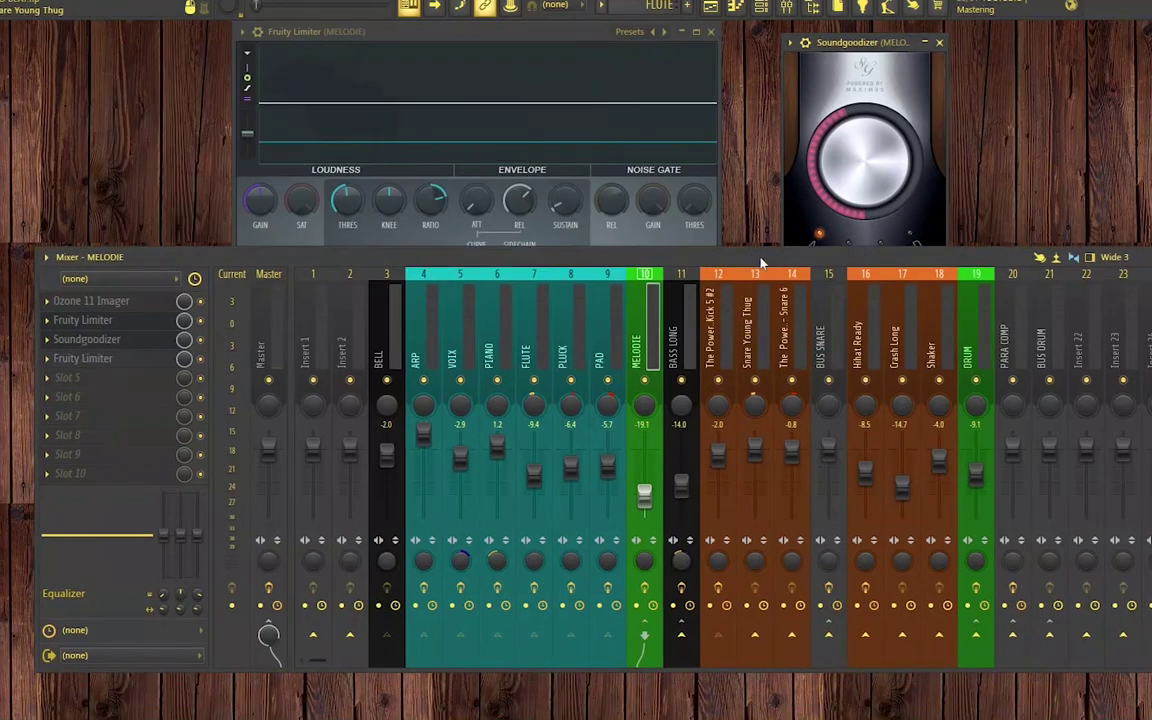
left_click(716, 320)
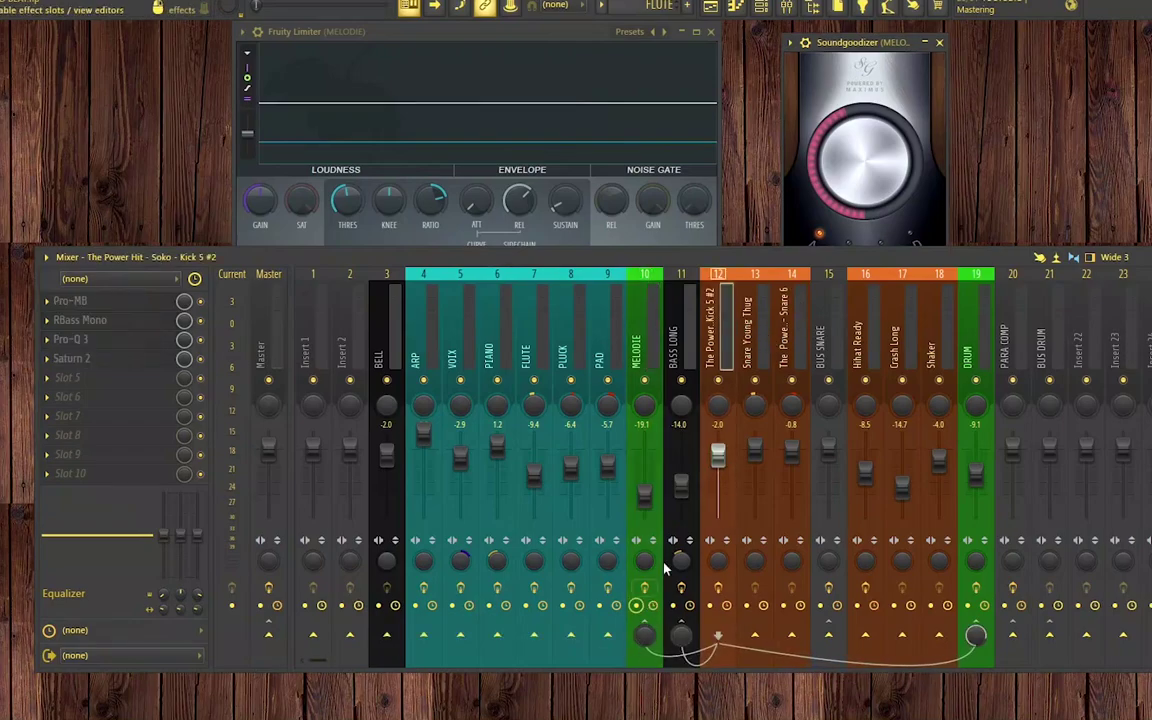
left_click_drag(728, 259, 728, 337)
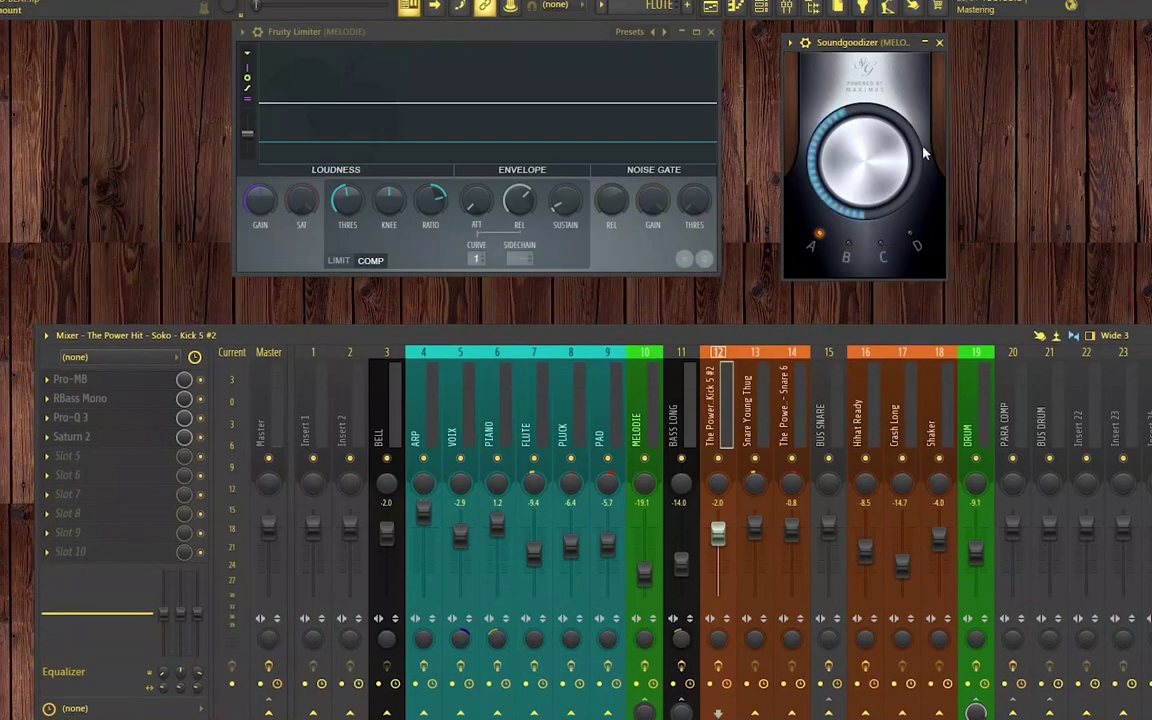
Return to the MELODIE track and close its Soundgoodizer and Fruity Limiter windows
left_click(648, 438)
left_click(939, 43)
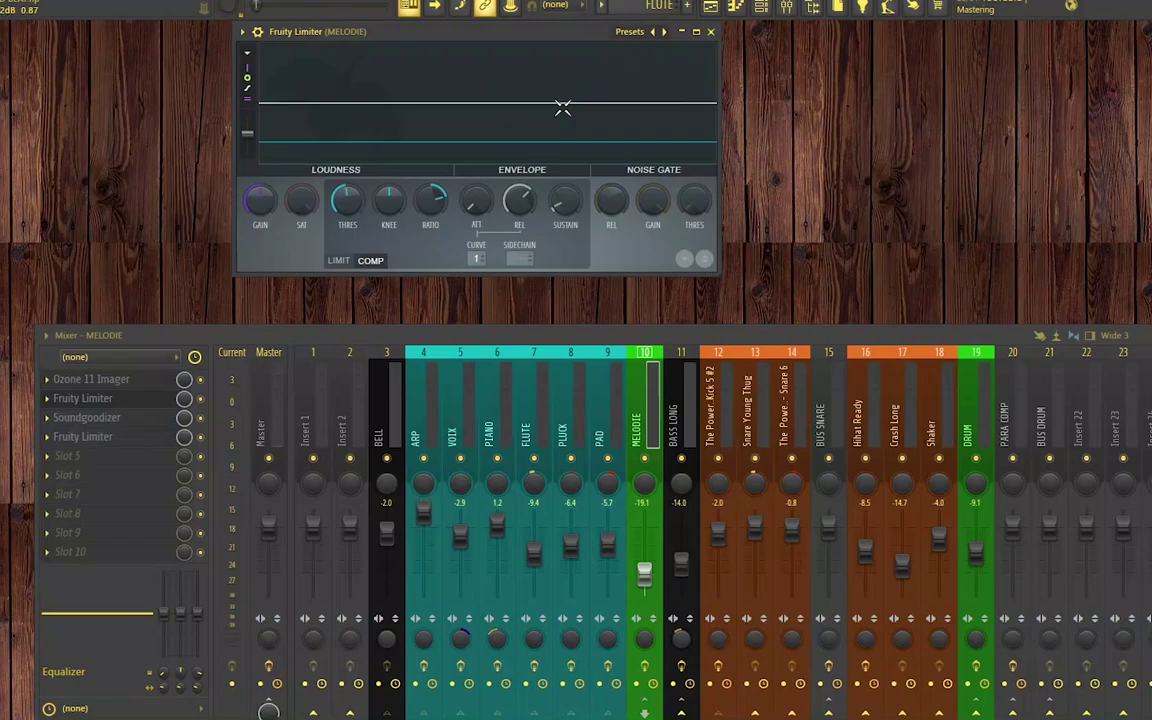
left_click(711, 31)
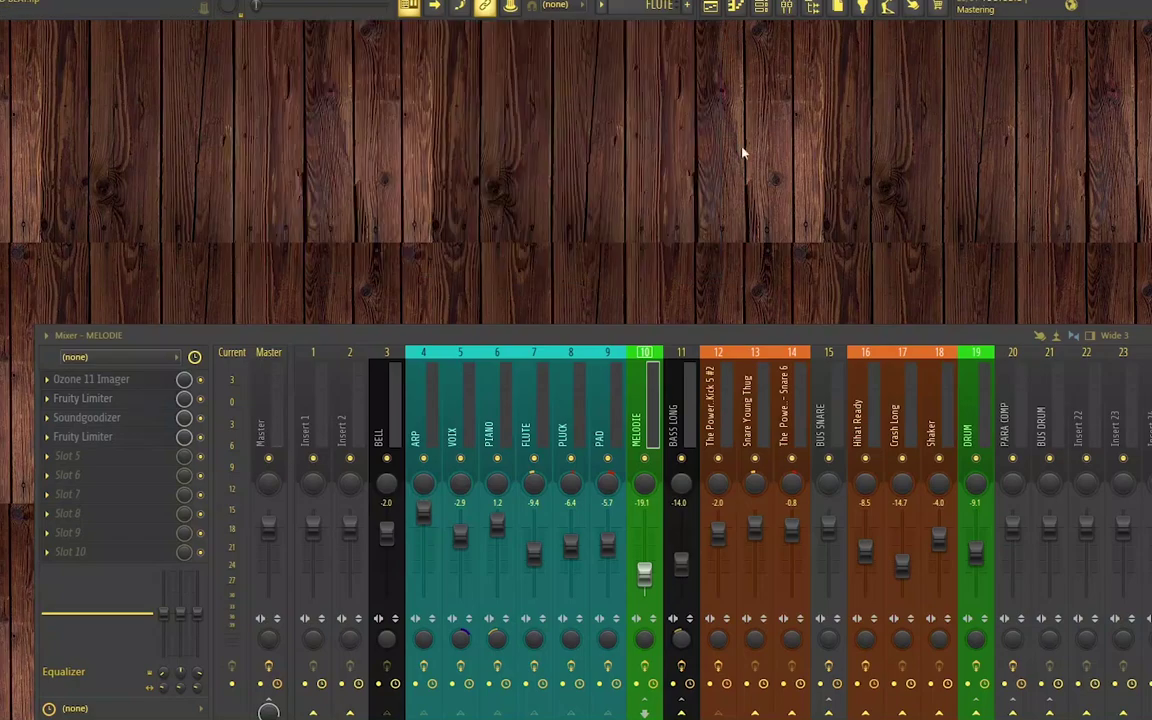
Select the BASS LONG track and open its first Fruity Limiter to examine the settings
left_click_drag(706, 343, 716, 266)
left_click(674, 251)
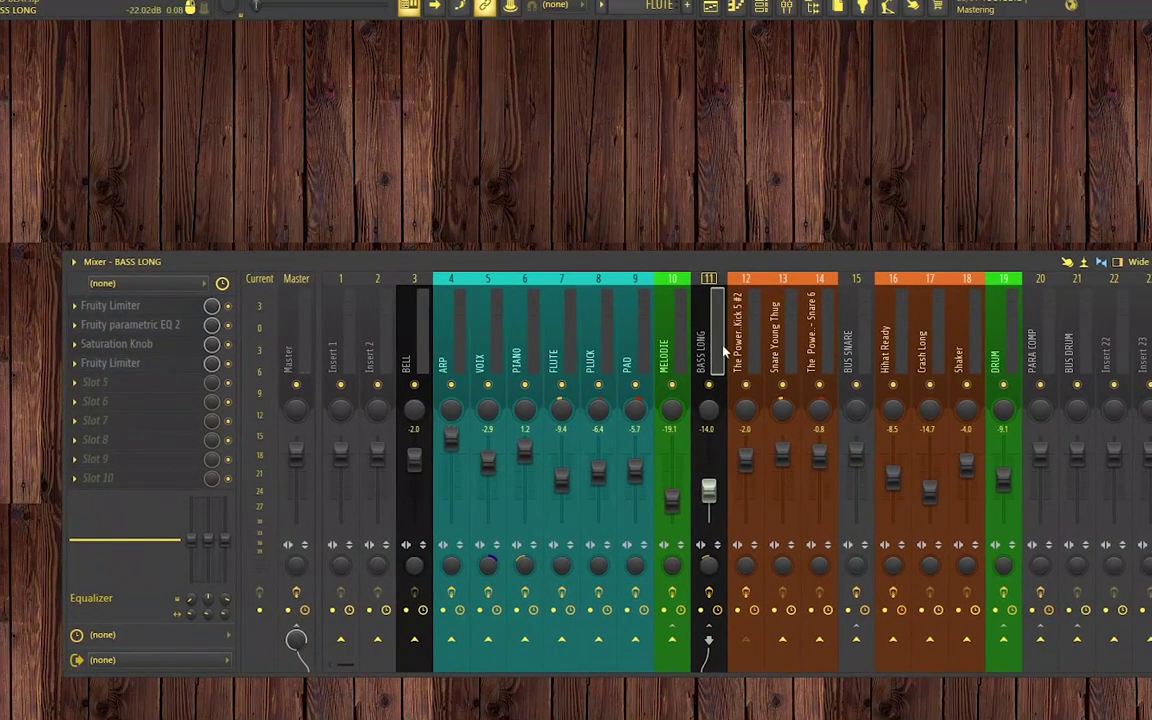
left_click_drag(378, 265, 368, 300)
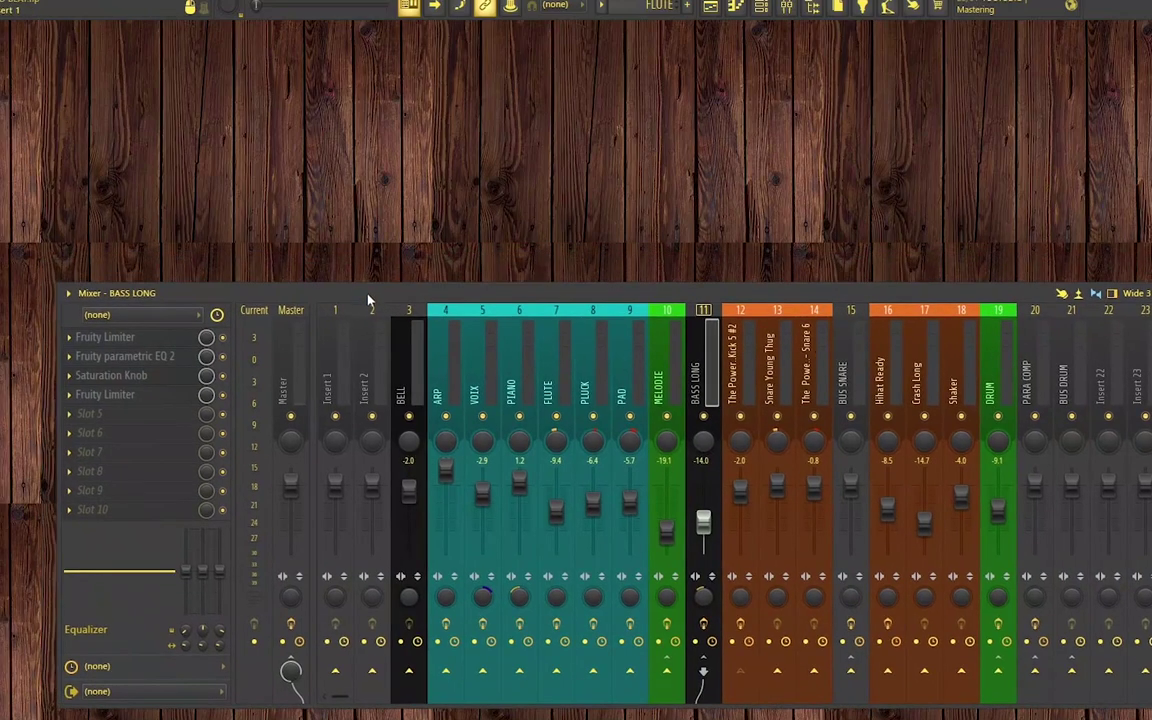
left_click(126, 338)
Examine the Fruity parametric EQ 2 curve on the BASS LONG track, and close it together with the Fruity Limiter
left_click(146, 357)
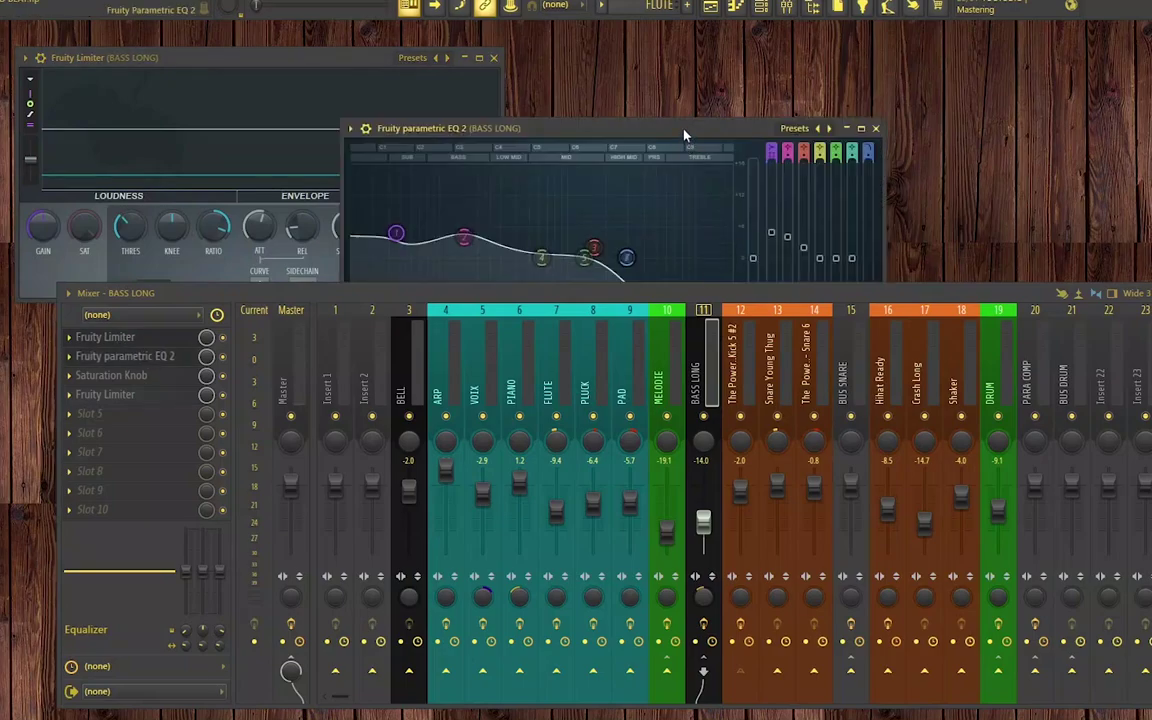
left_click_drag(686, 131, 701, 26)
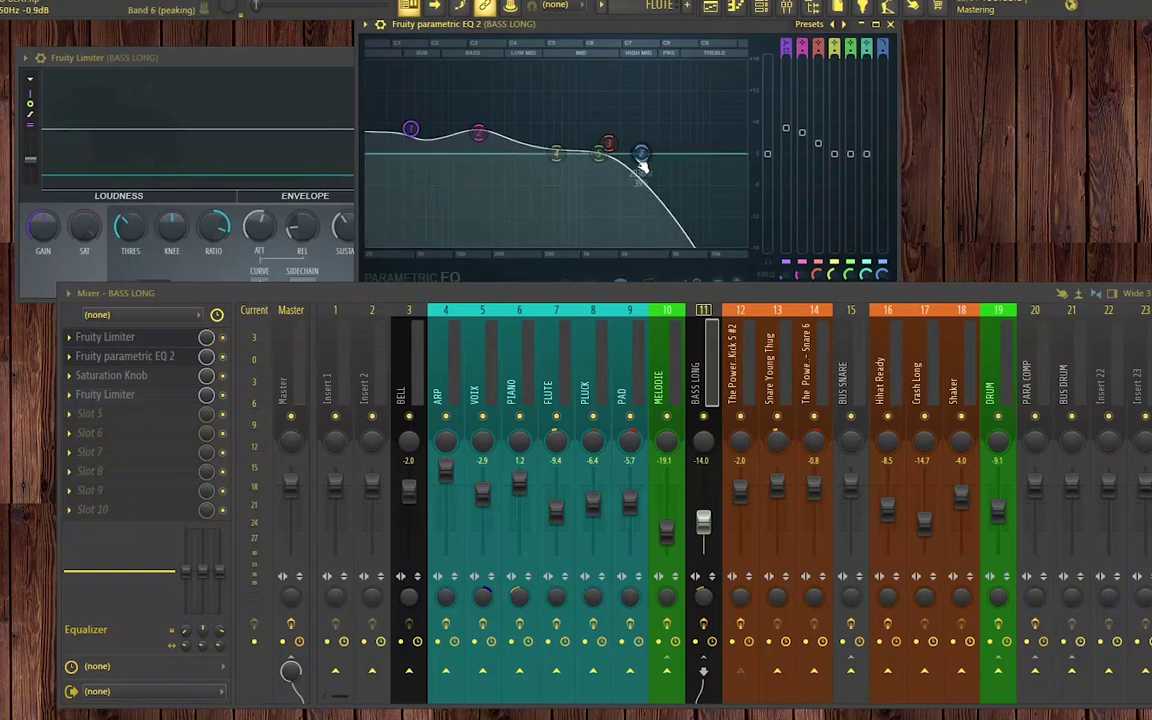
left_click(893, 24)
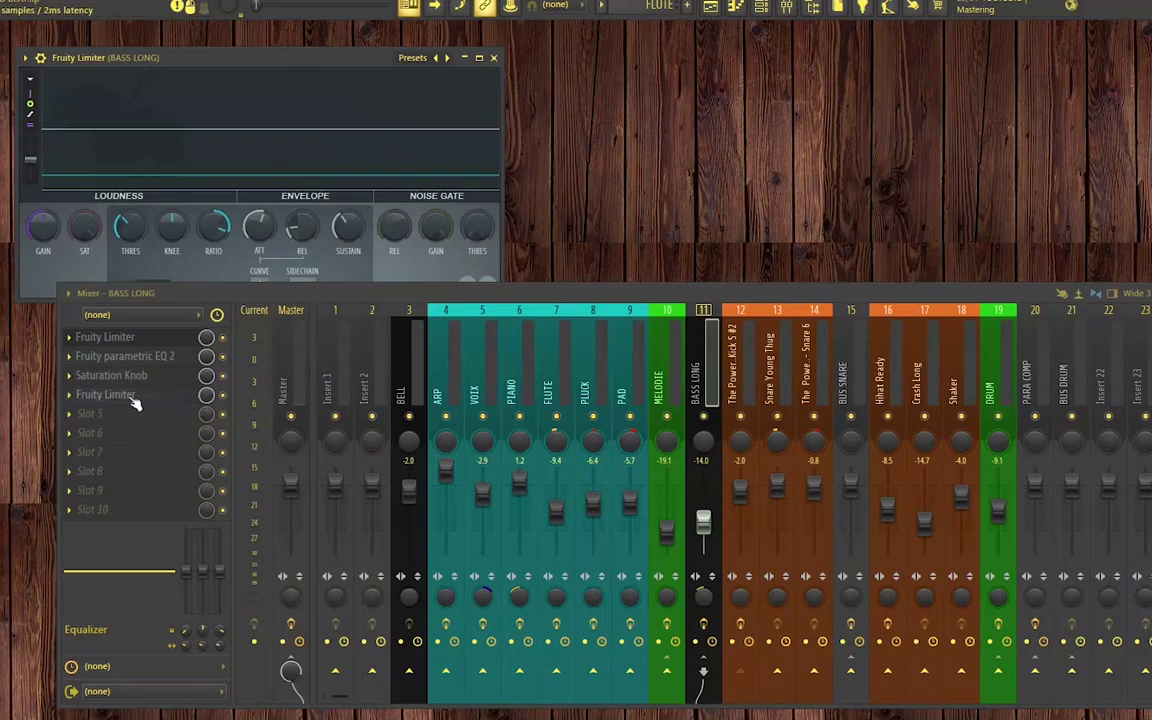
left_click(493, 57)
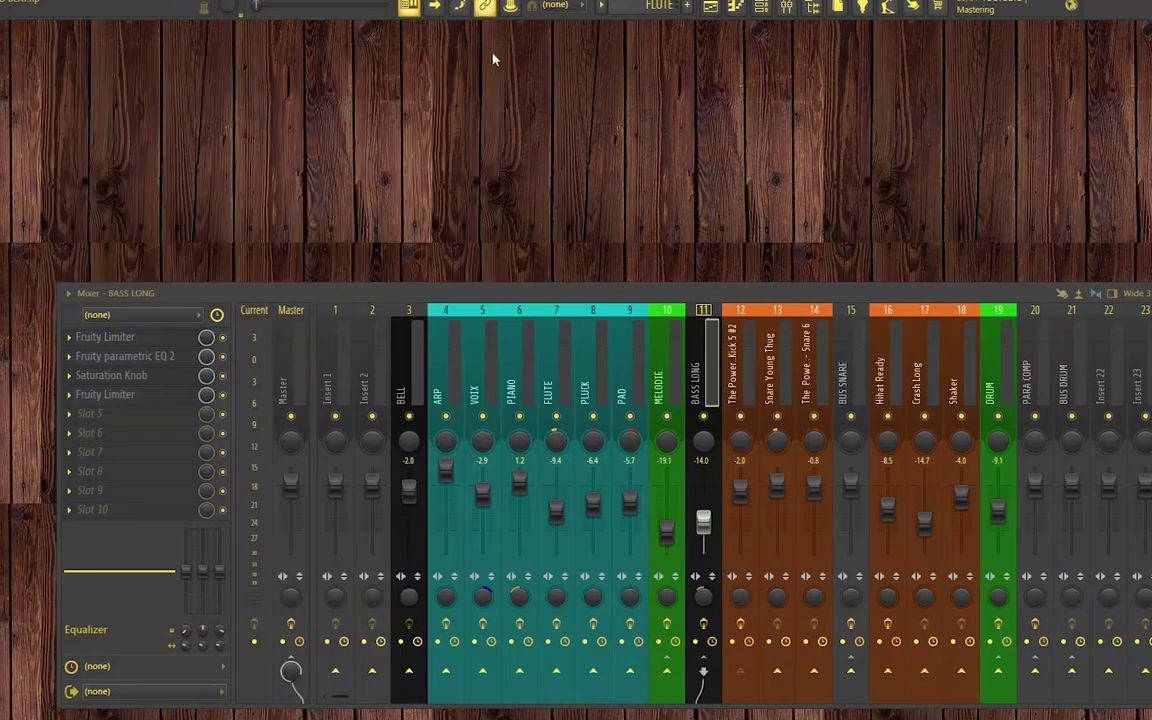
Check the effect slots and routing of the kick track, both snare tracks and the BUS SNARE track
left_click_drag(773, 297, 761, 175)
left_click(722, 215)
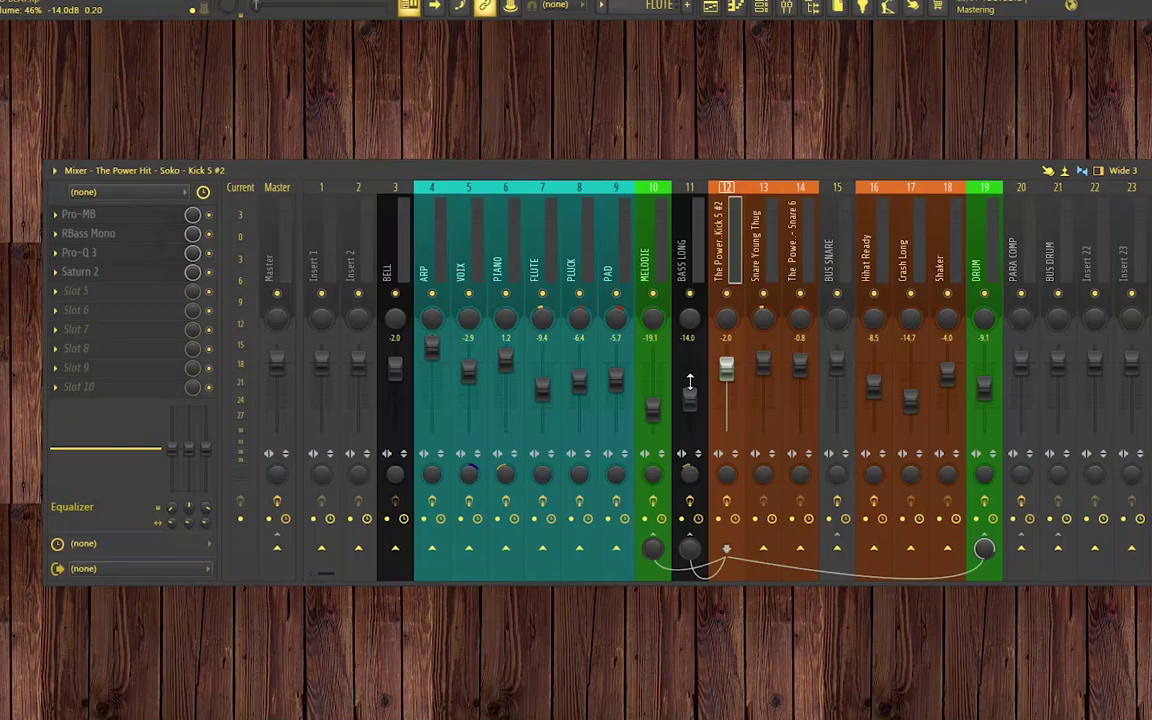
left_click(835, 245)
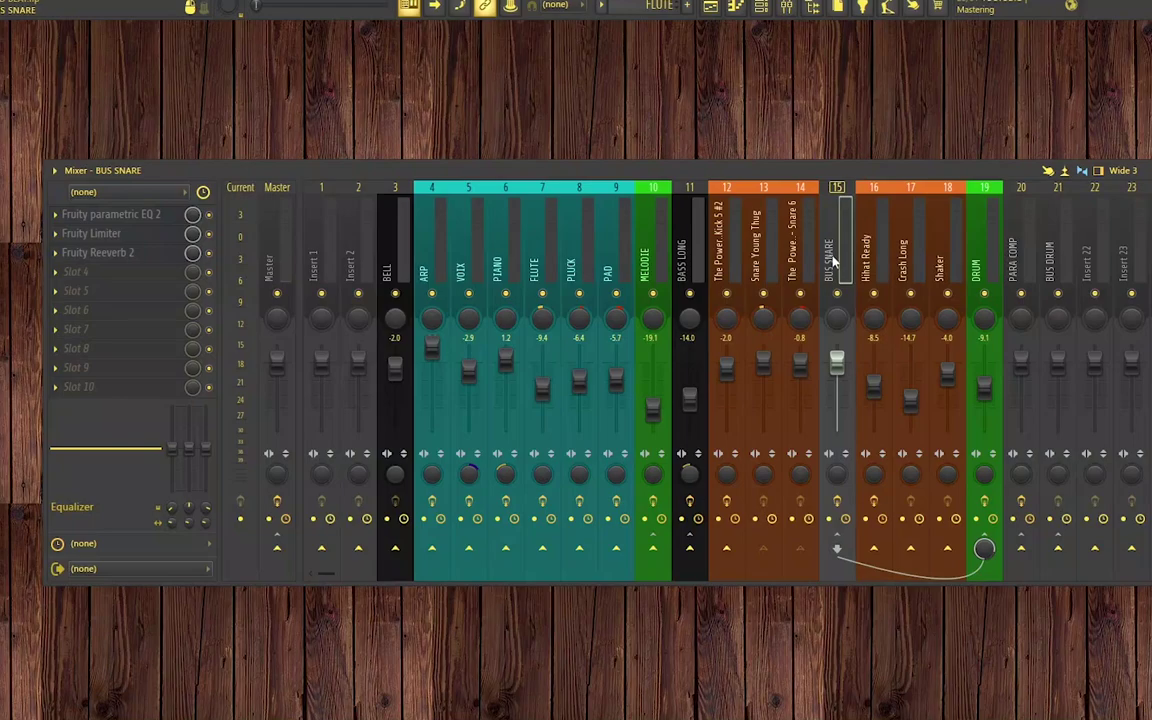
left_click(758, 258)
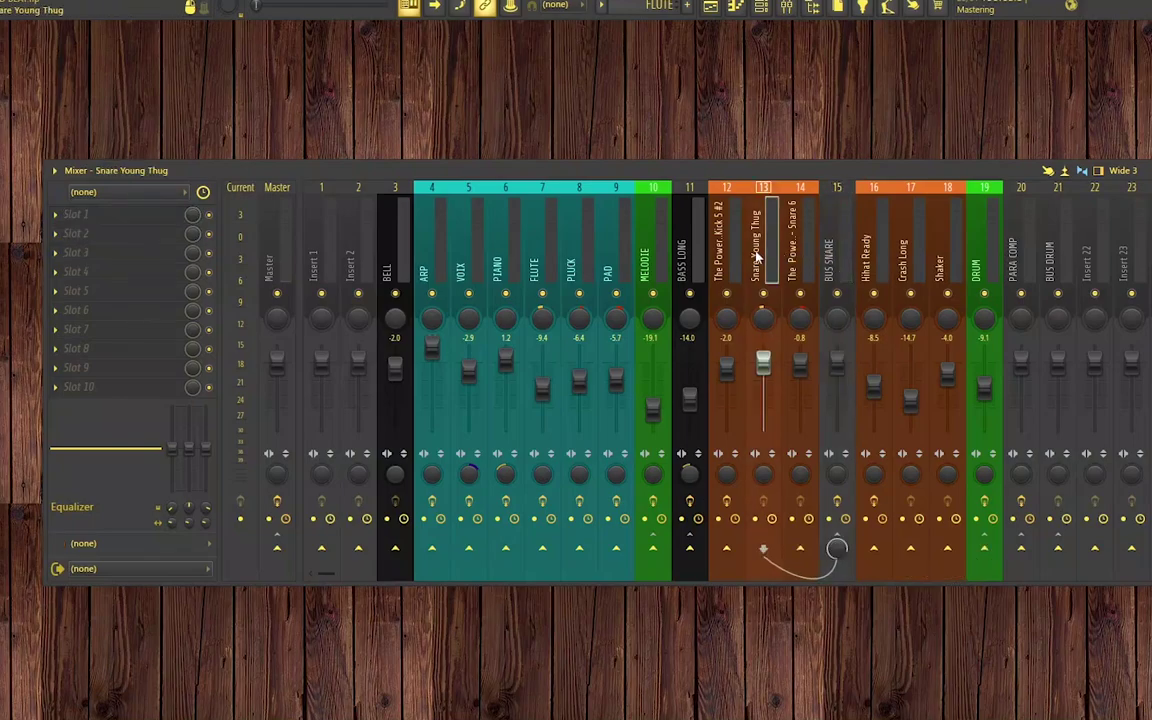
left_click(800, 262)
left_click(828, 265)
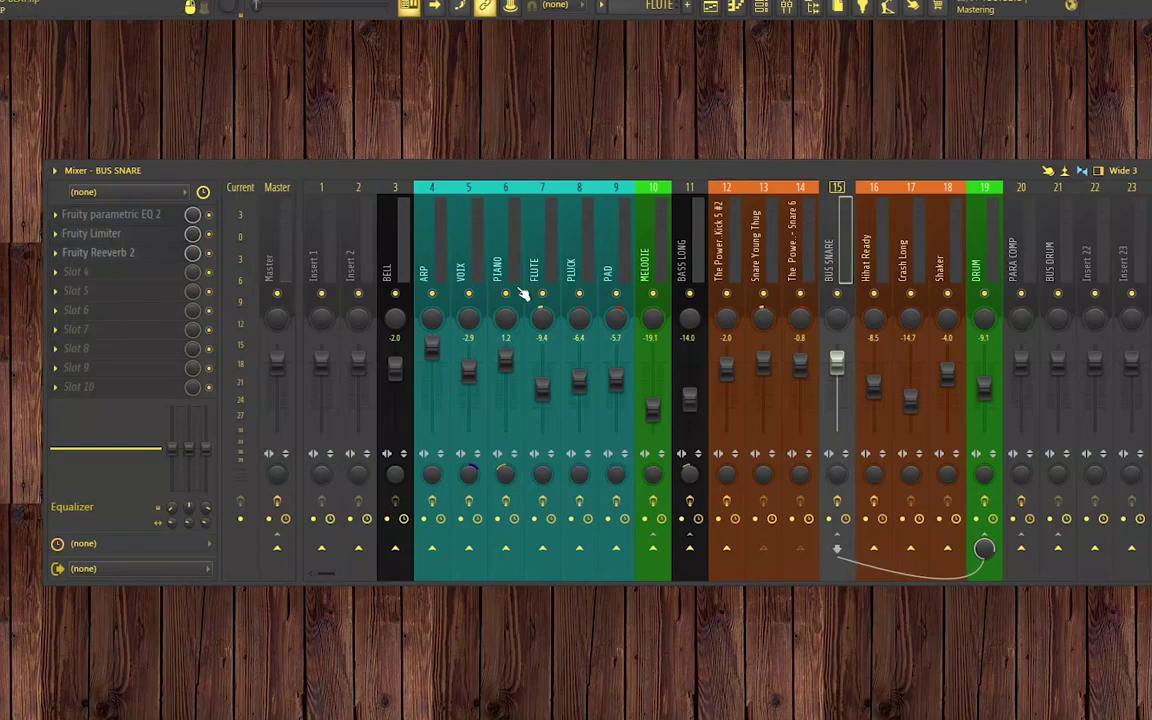
Trace the sends of both snare tracks into BUS SNARE and the bus's own output routing
left_click(763, 250)
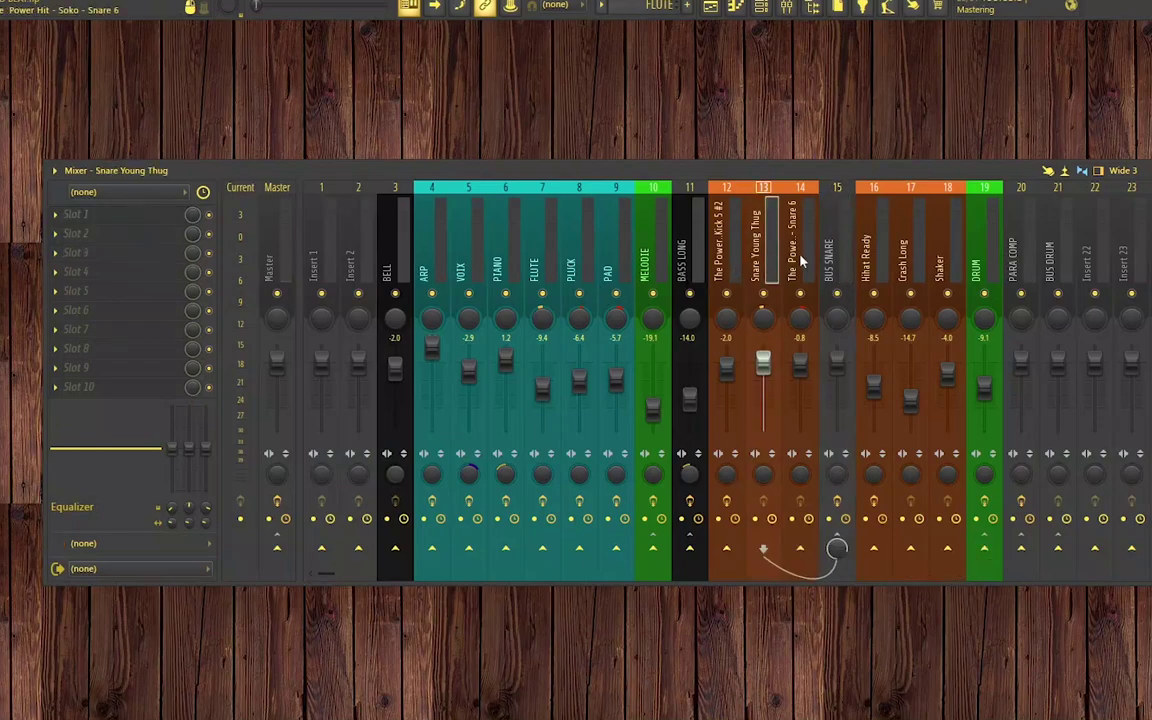
left_click(800, 260)
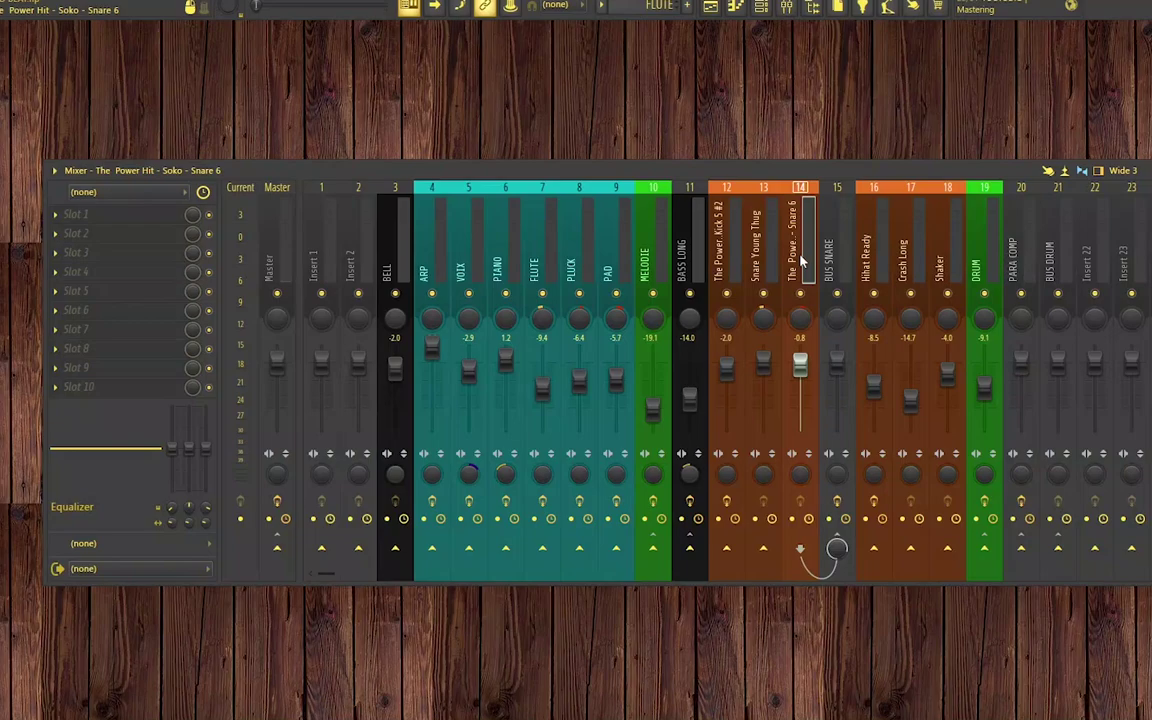
left_click(838, 252)
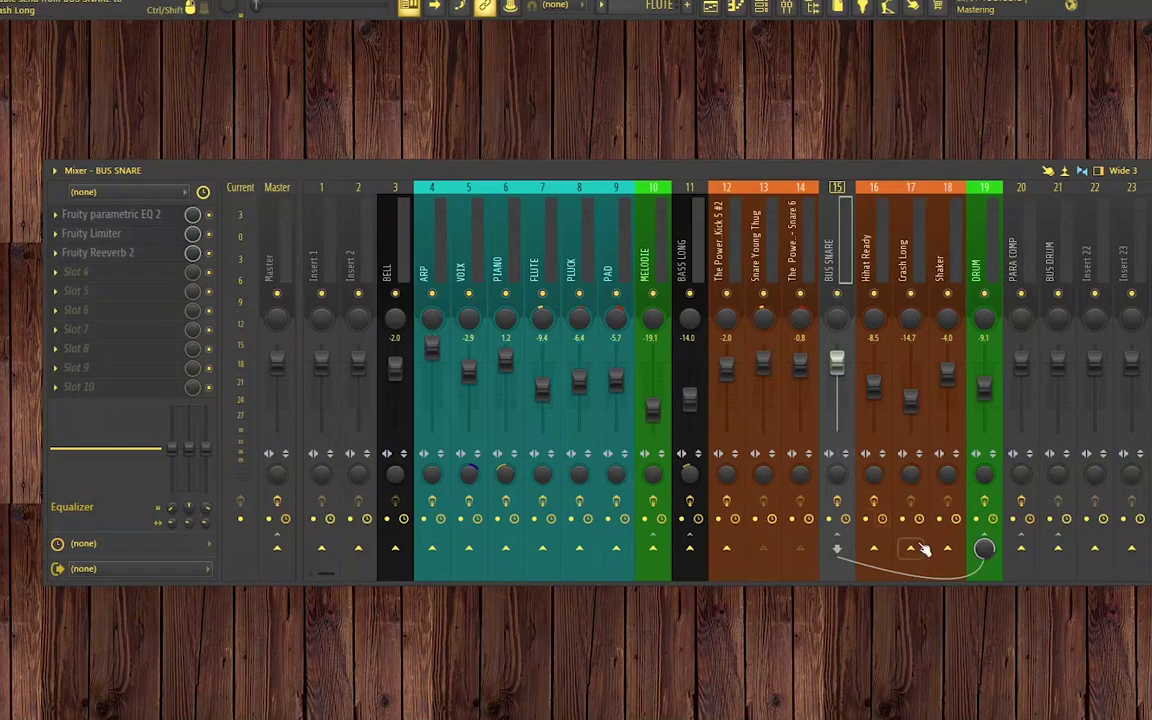
Follow the drum routing from the kick, both snares and BUS SNARE to the DRUM track
left_click(726, 240)
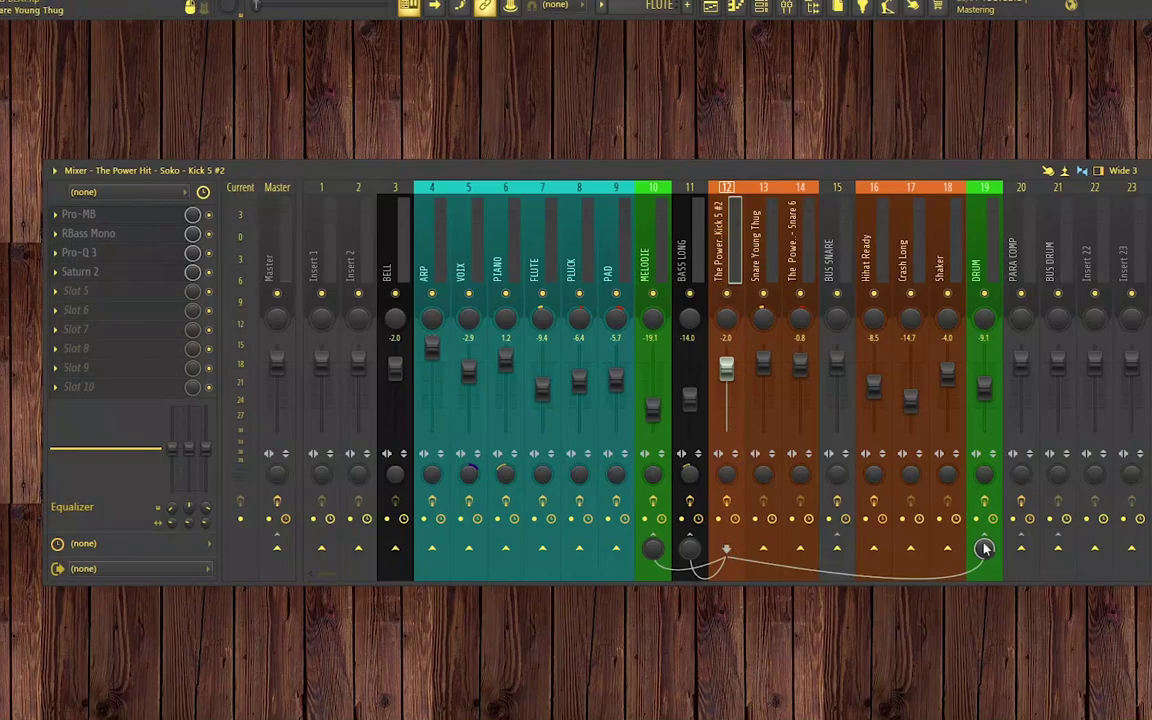
key("Right")
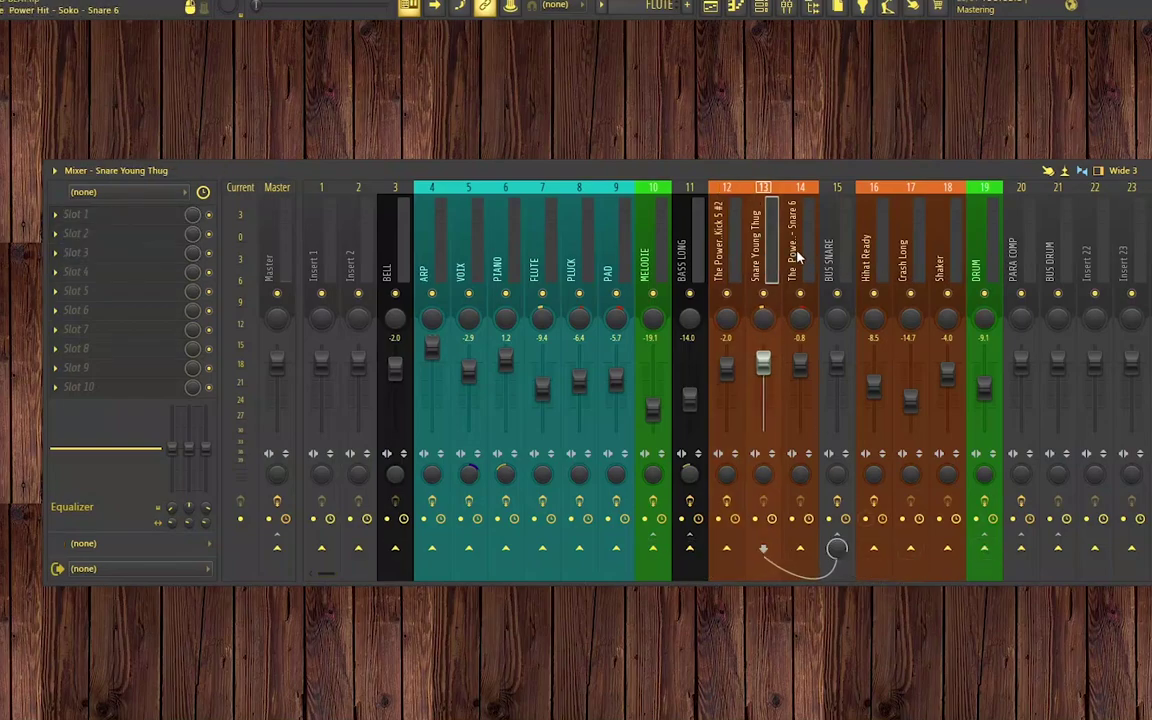
left_click(798, 258)
left_click(833, 268)
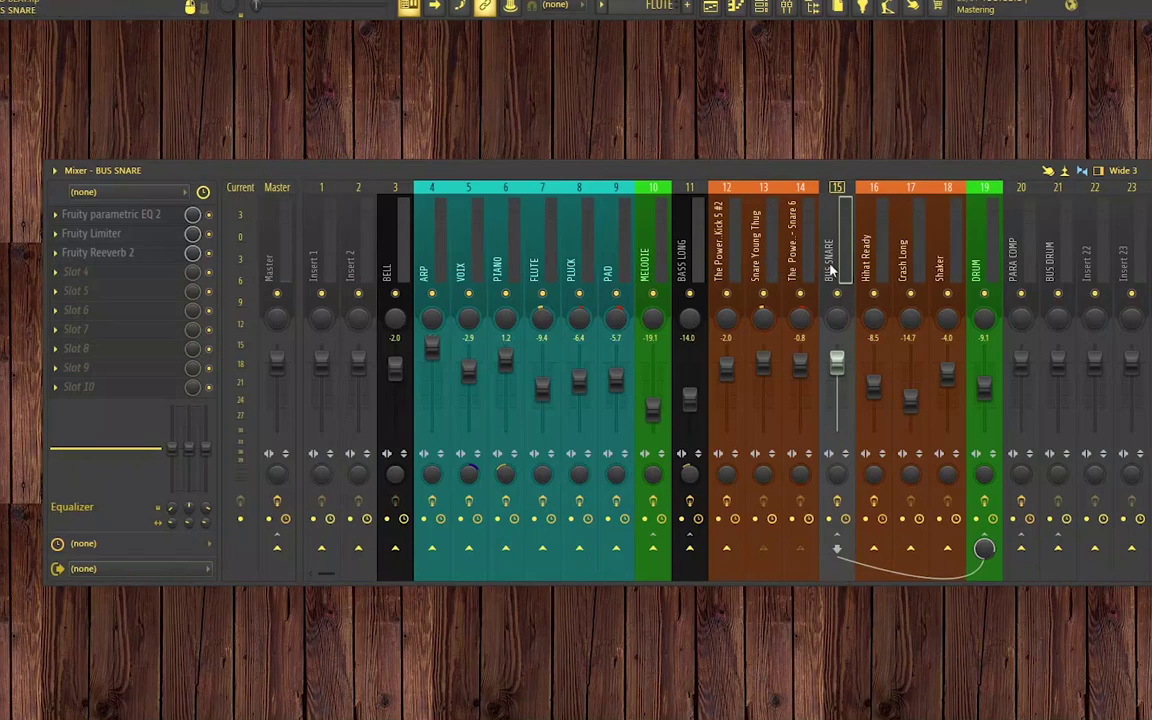
left_click(986, 266)
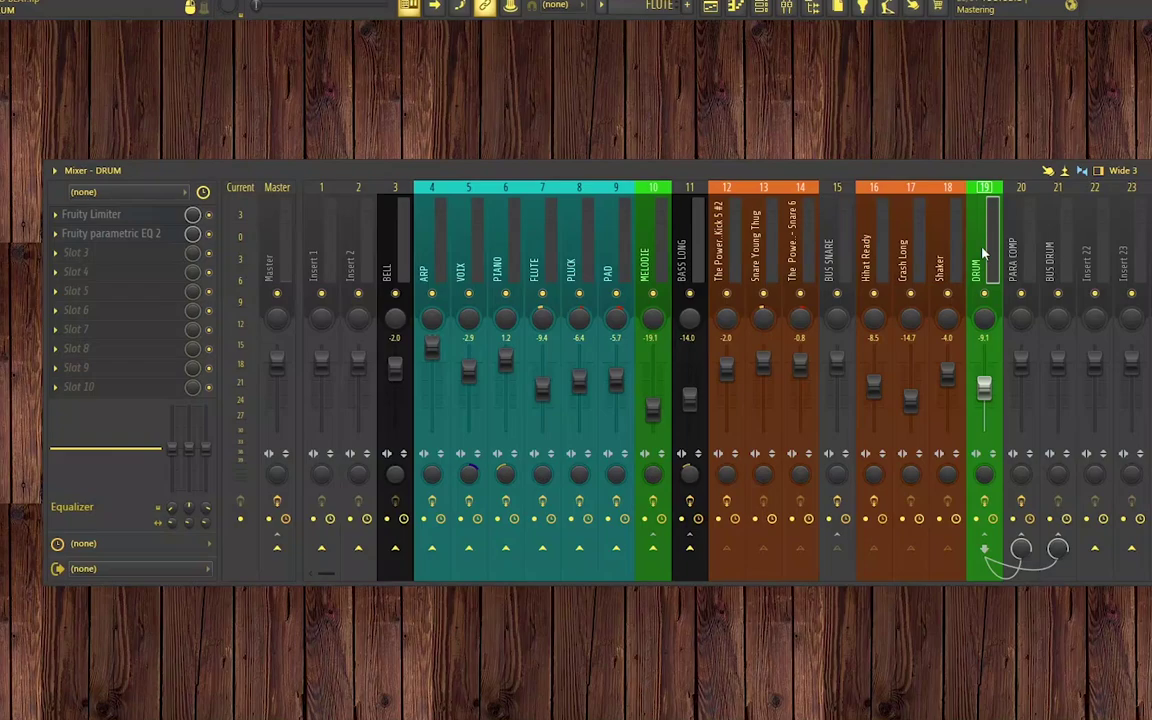
Examine the Pro-MB, RBass Mono, Pro-Q 3 and Saturn 2 settings on the kick track, and close all four plugins
left_click(725, 252)
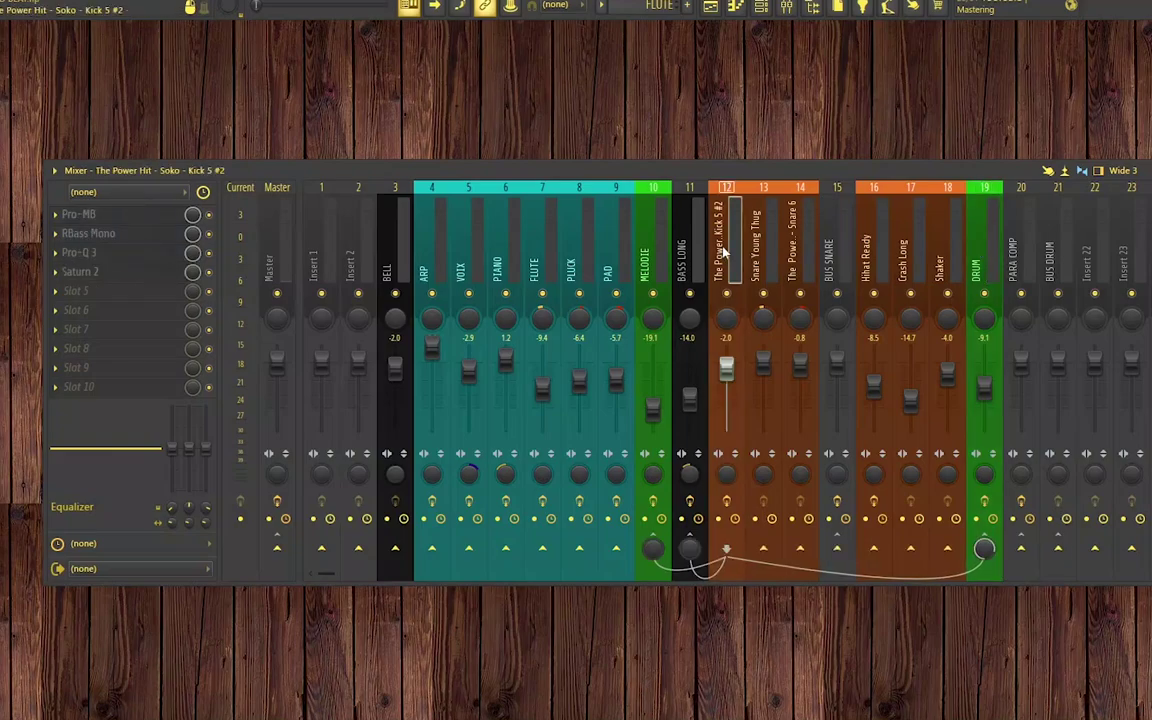
left_click_drag(542, 173, 722, 405)
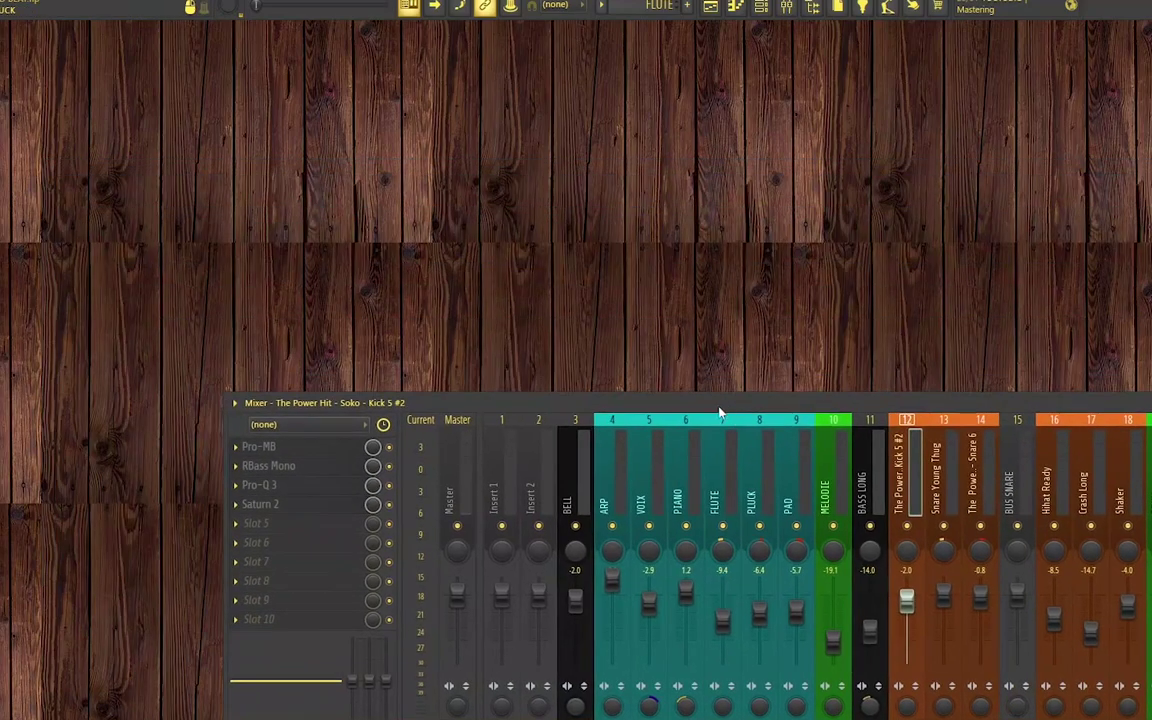
left_click(291, 456)
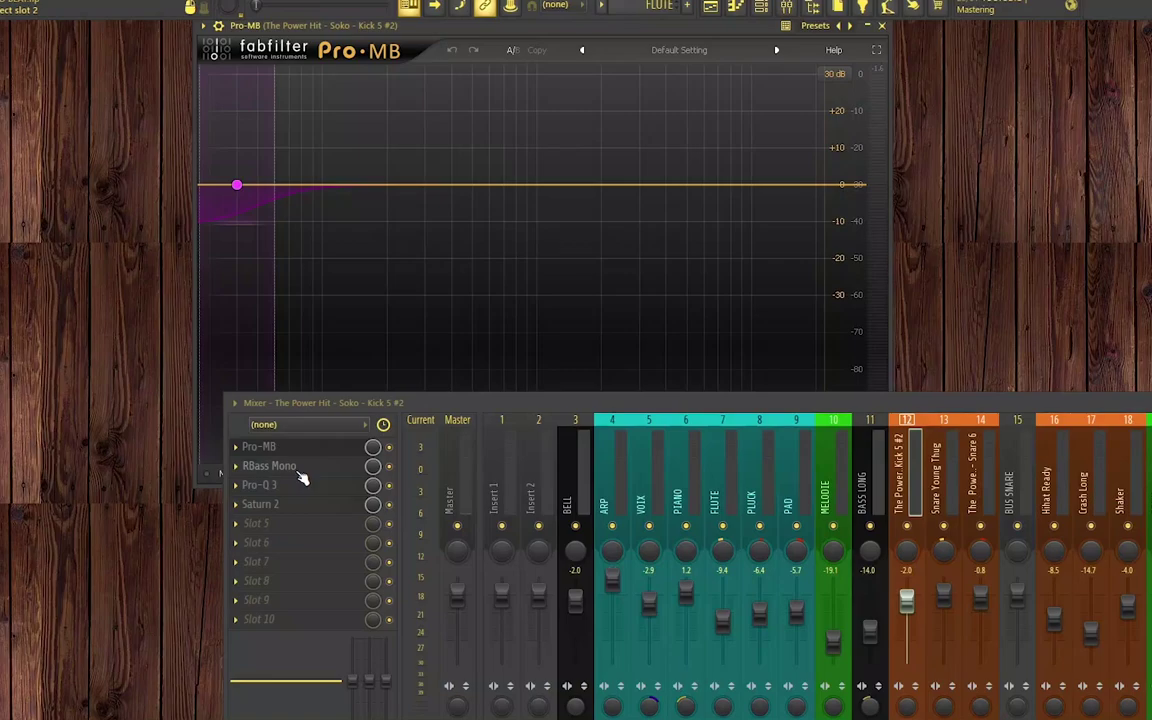
left_click(298, 474)
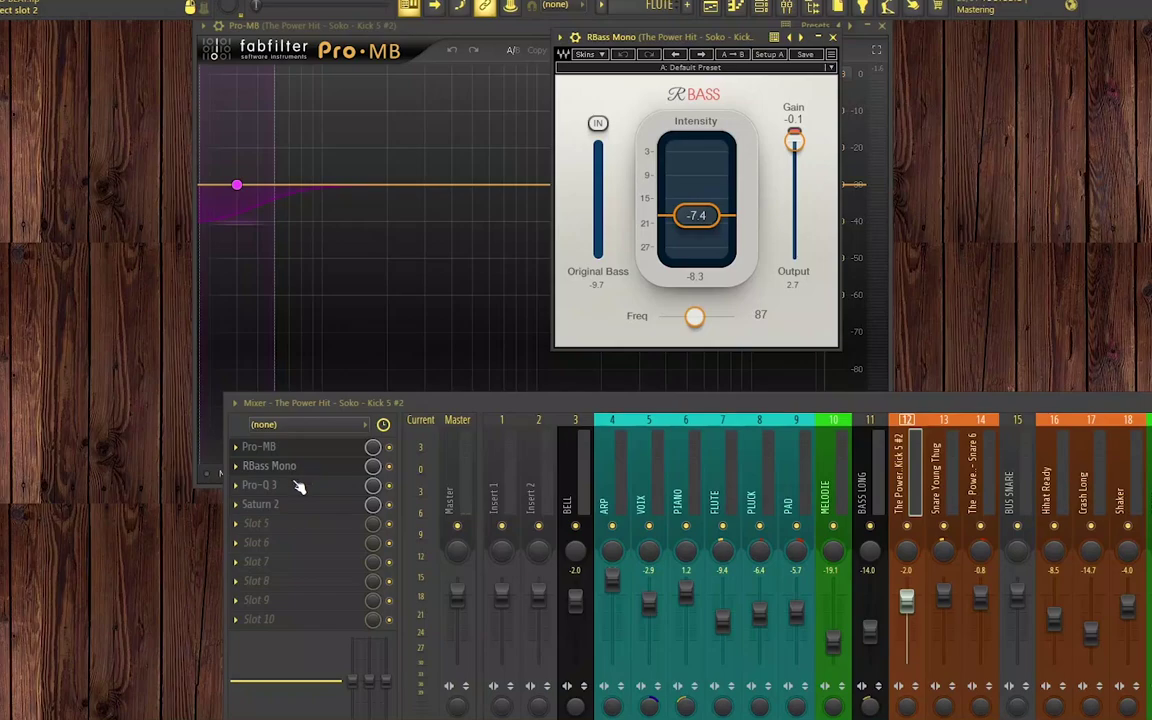
left_click(280, 492)
mouse_move(709, 180)
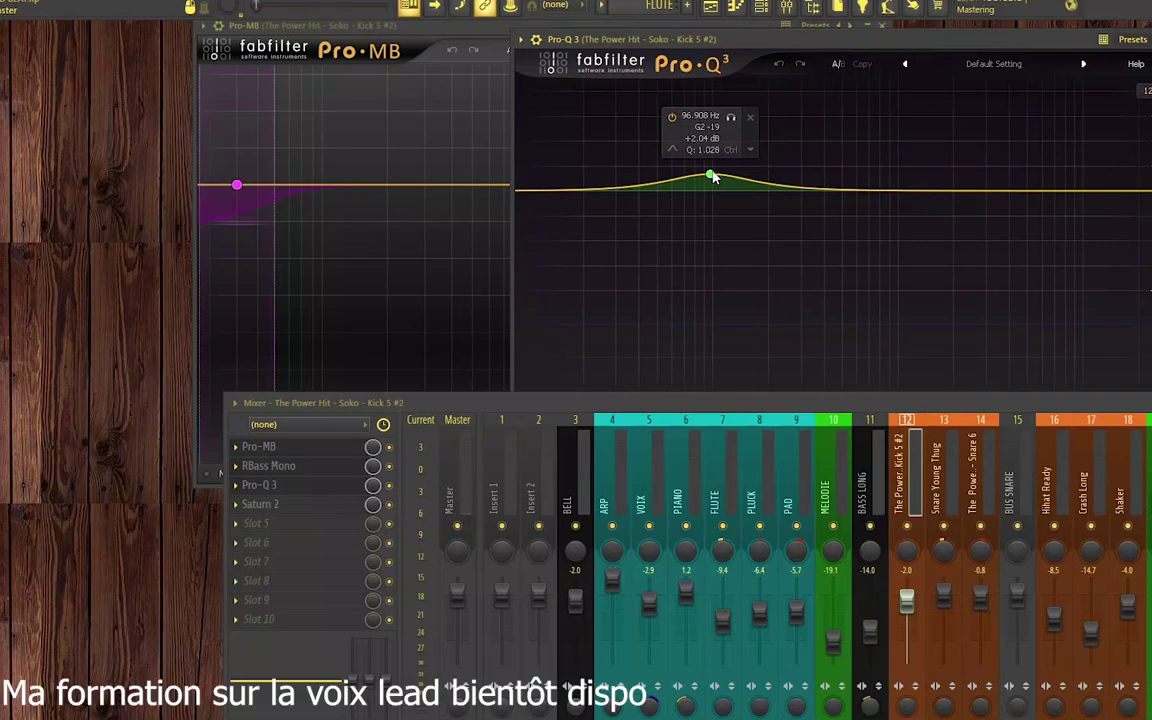
left_click(268, 505)
left_click(1151, 40)
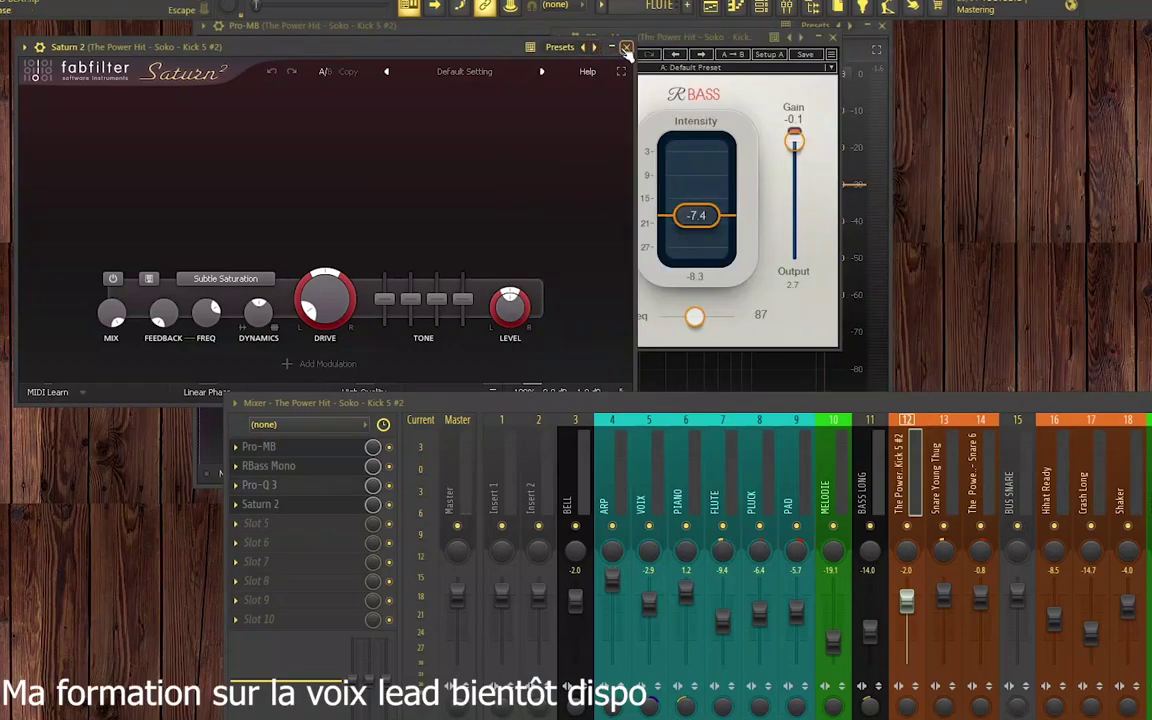
left_click(627, 48)
left_click(812, 37)
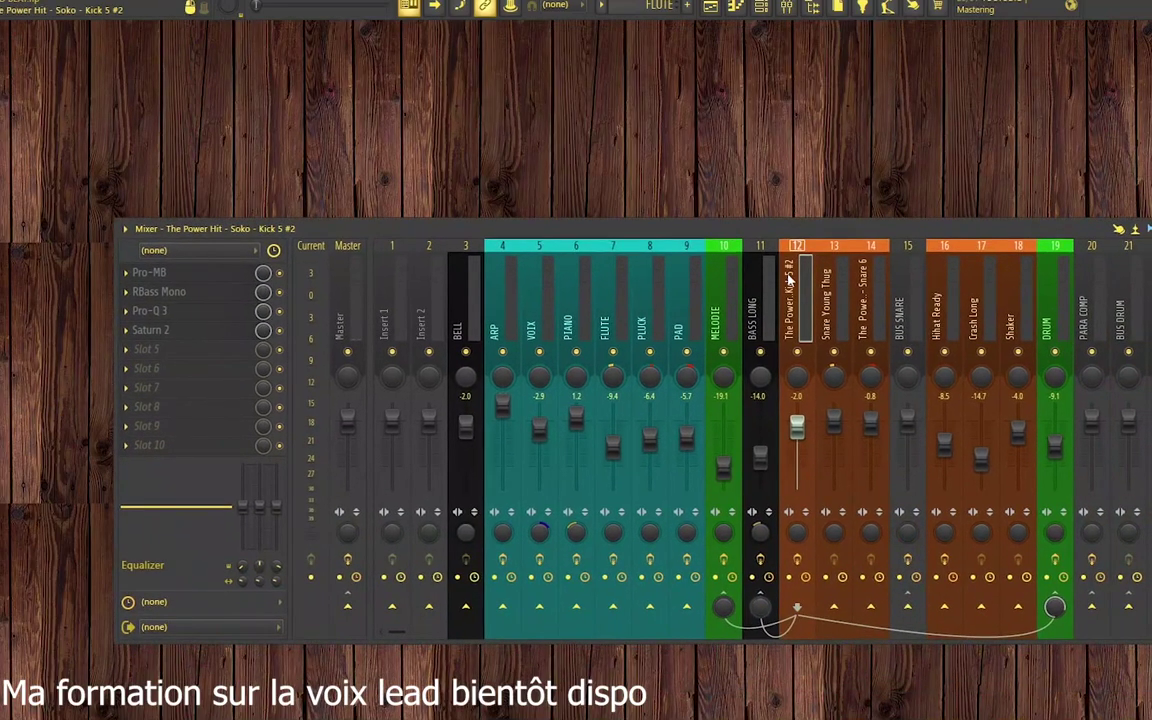
Check the effect slots of the Hihat Ready, Crash Long and Shaker tracks and their routing to the DRUM track
left_click(943, 302)
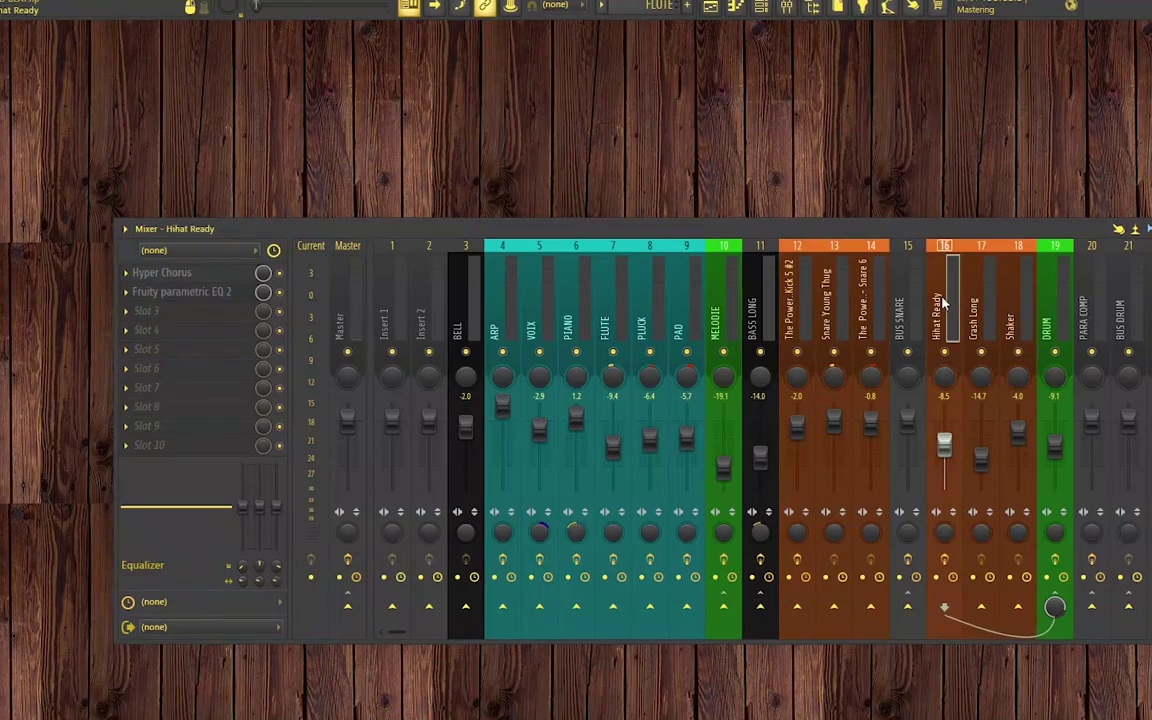
left_click(990, 316)
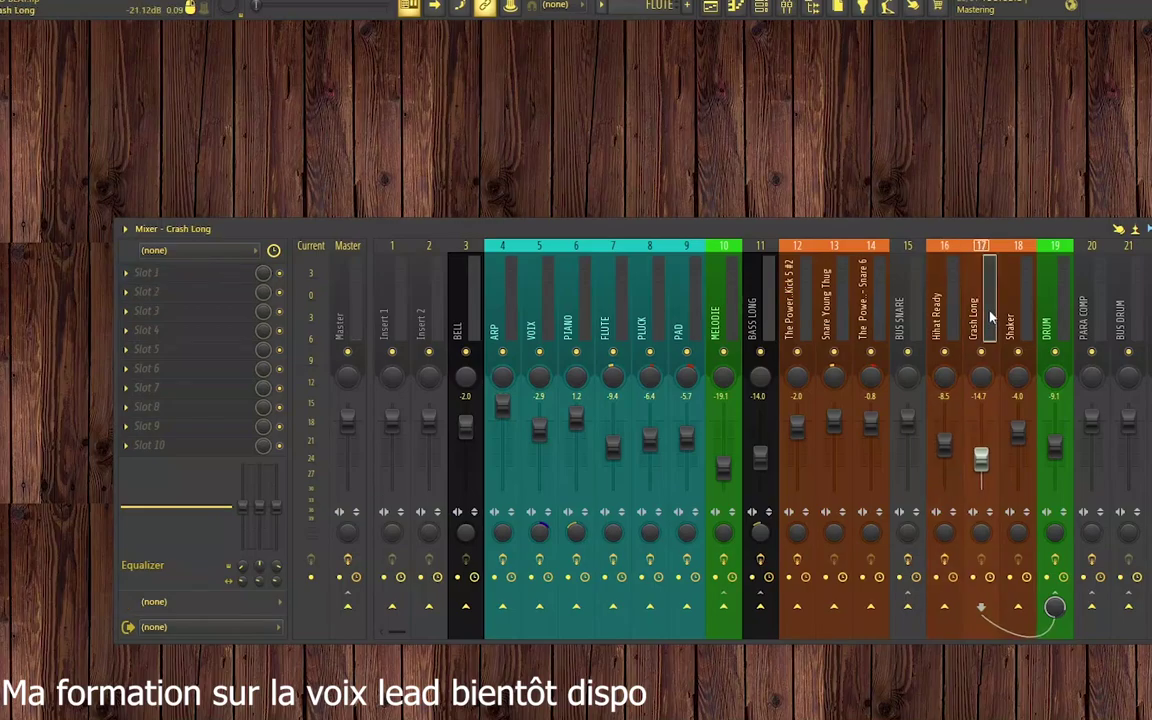
left_click(1021, 321)
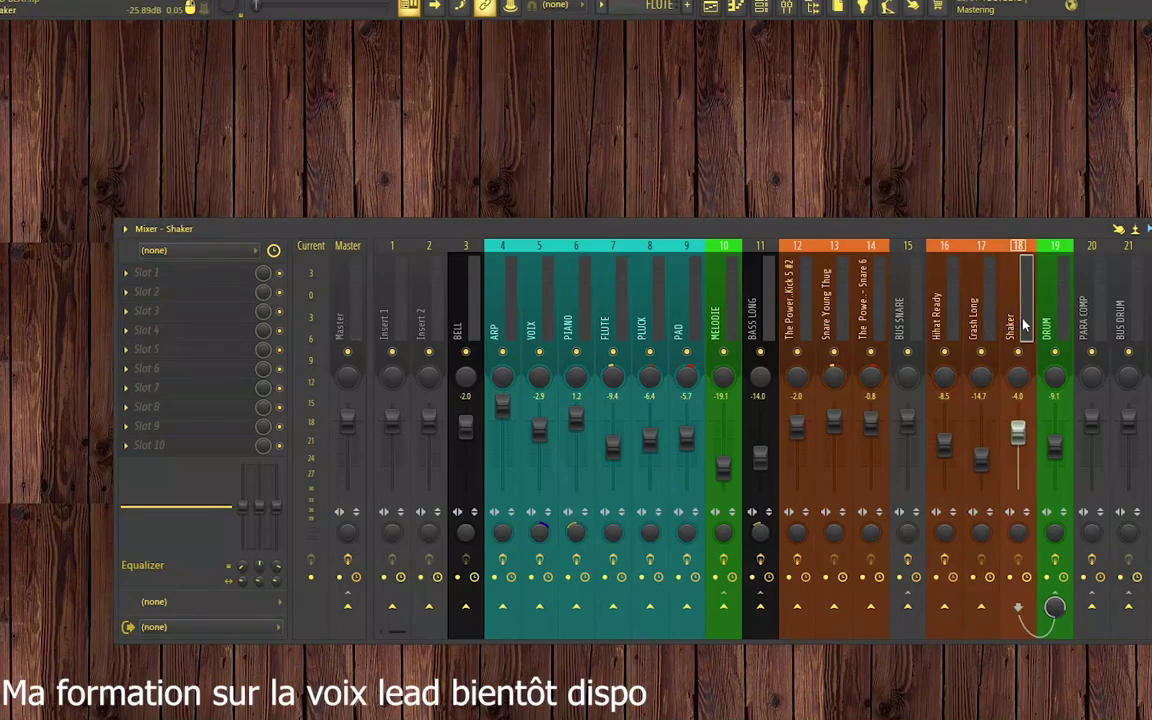
Examine the Fruity Limiter settings and Fruity parametric EQ 2 curve on the DRUM track, and close both plugins
left_click(1045, 320)
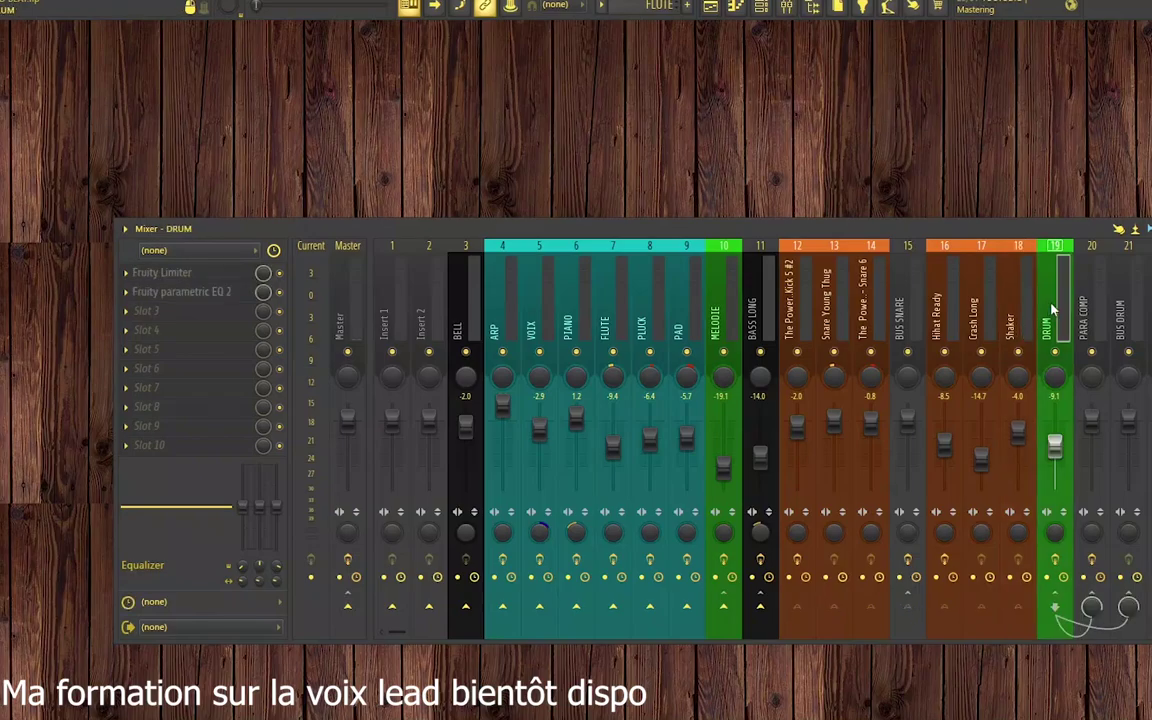
left_click_drag(920, 231, 895, 383)
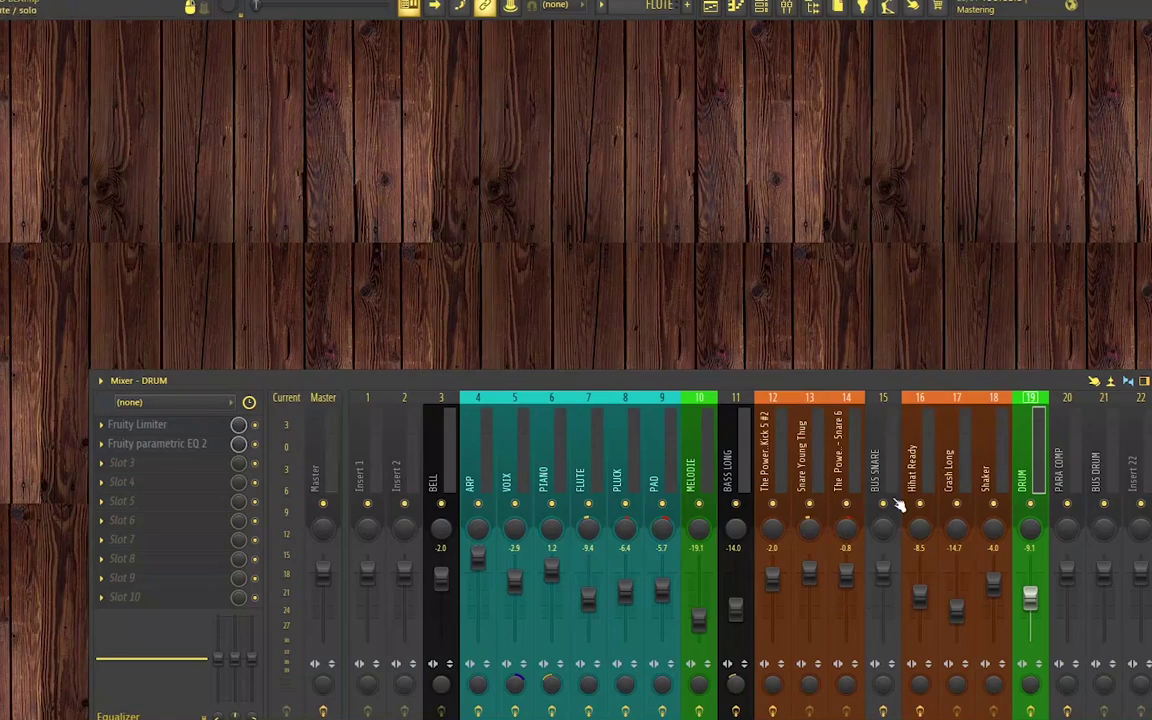
left_click(145, 430)
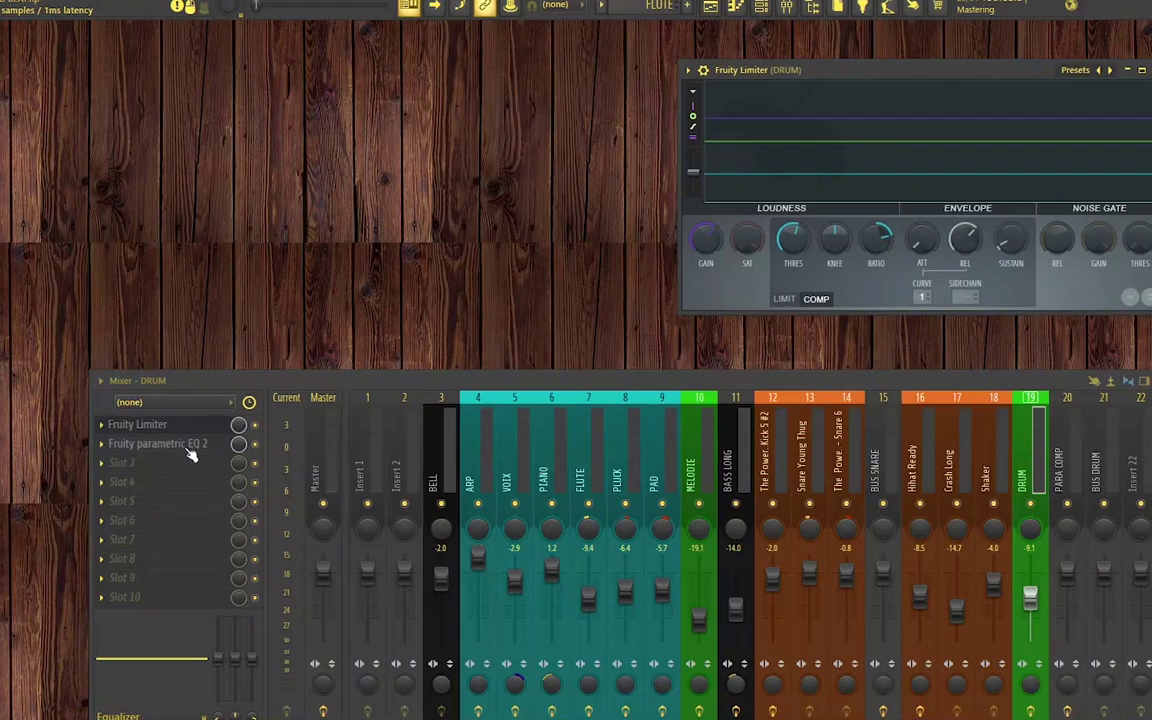
left_click(188, 449)
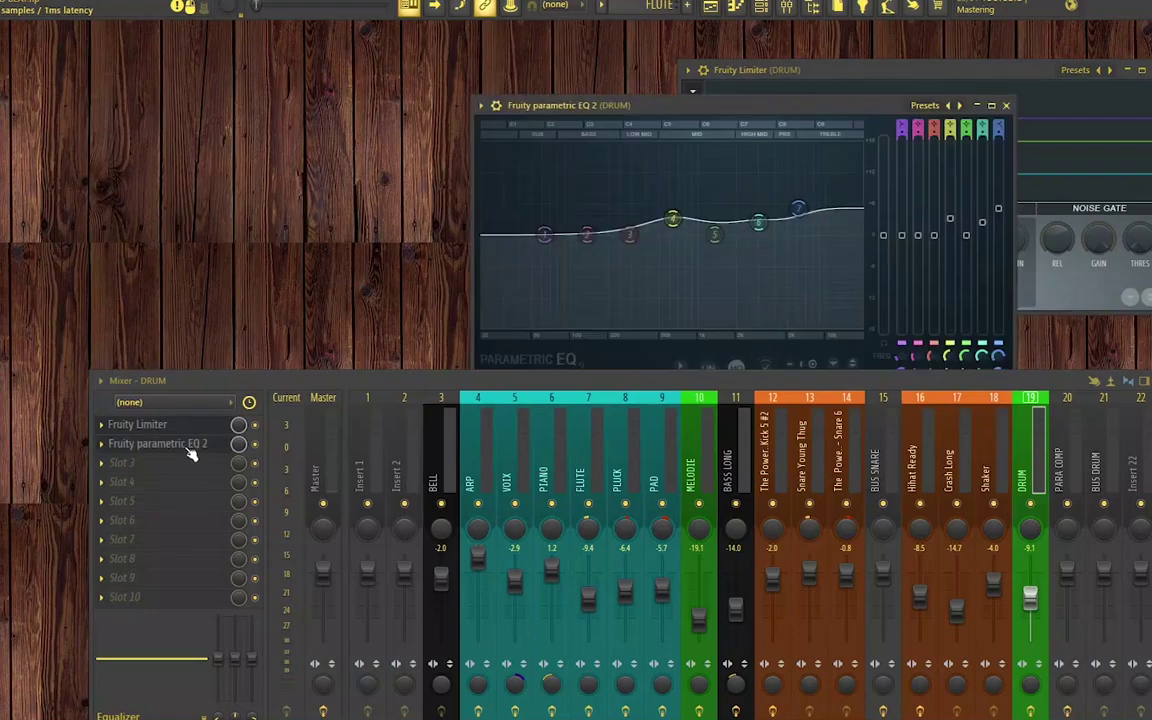
left_click(1006, 106)
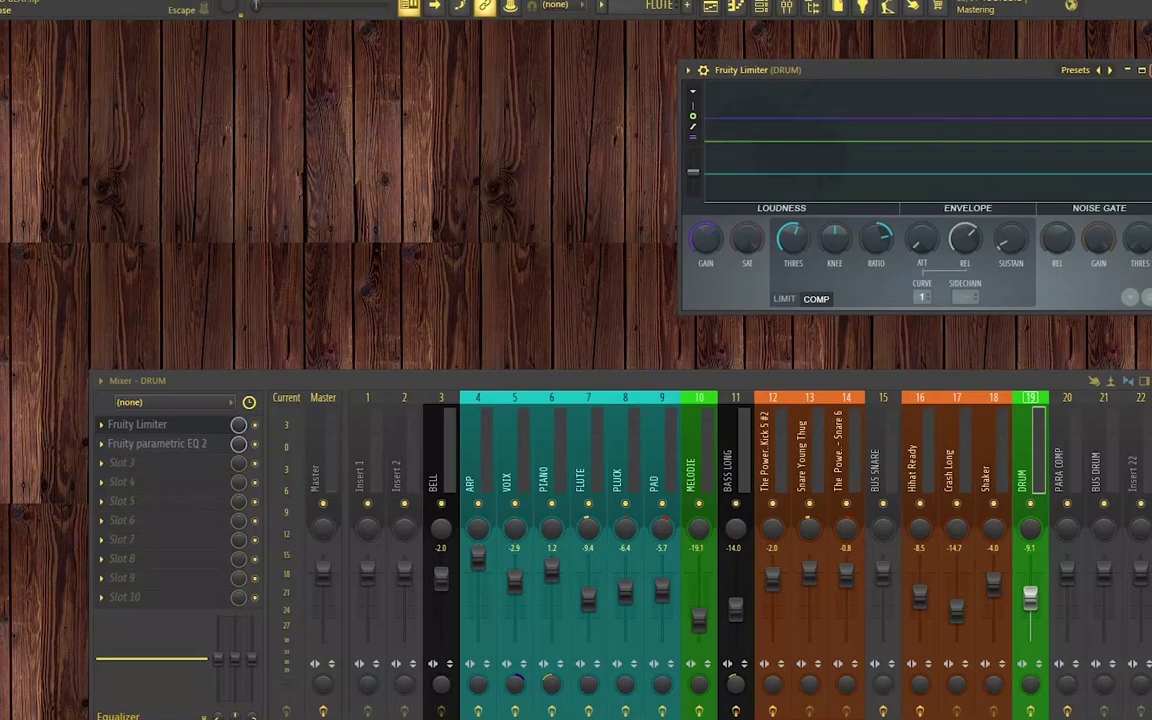
key("Escape")
Examine the Fruity Limiter compression settings and the Fruity parametric EQ 2 curve on the PARA COMP track, and close both plugins
left_click_drag(920, 383, 649, 102)
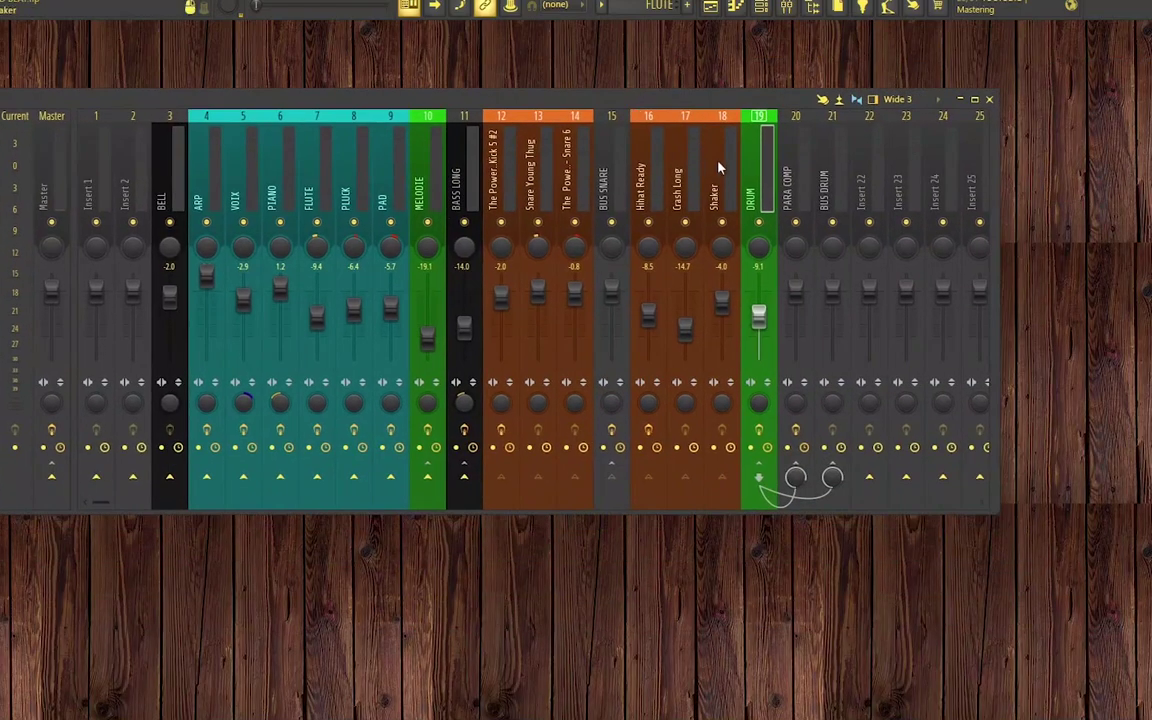
left_click(792, 190)
left_click_drag(759, 100, 1029, 339)
left_click(190, 386)
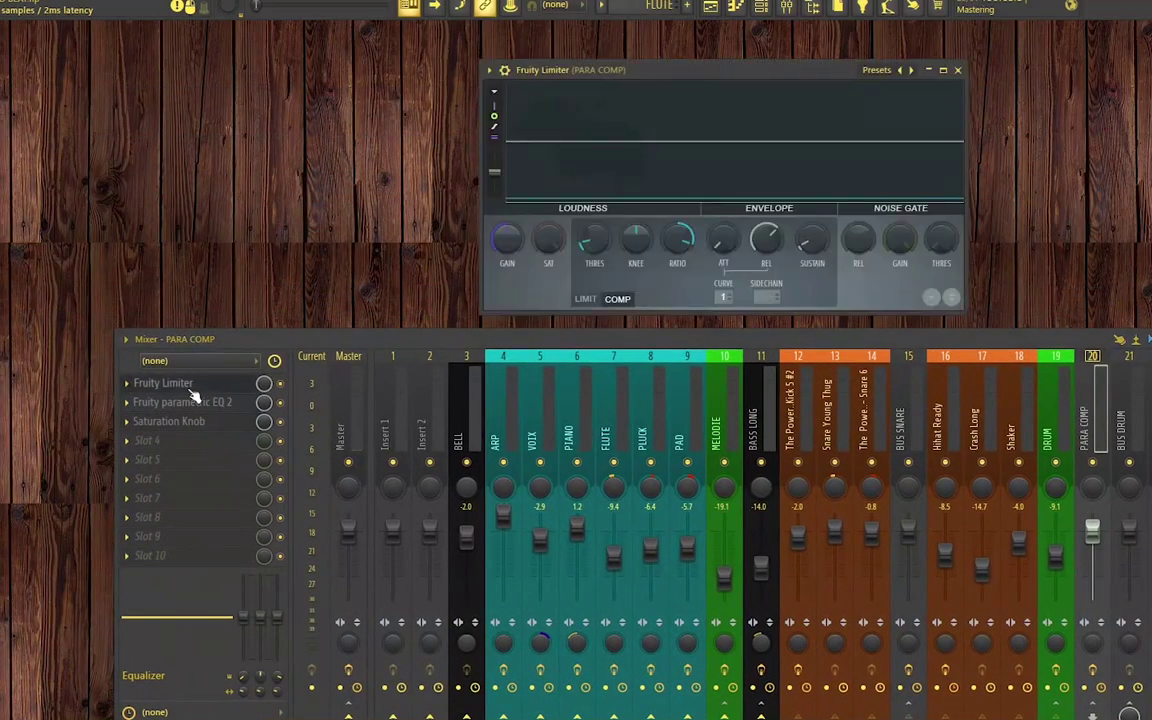
left_click_drag(675, 66, 641, 50)
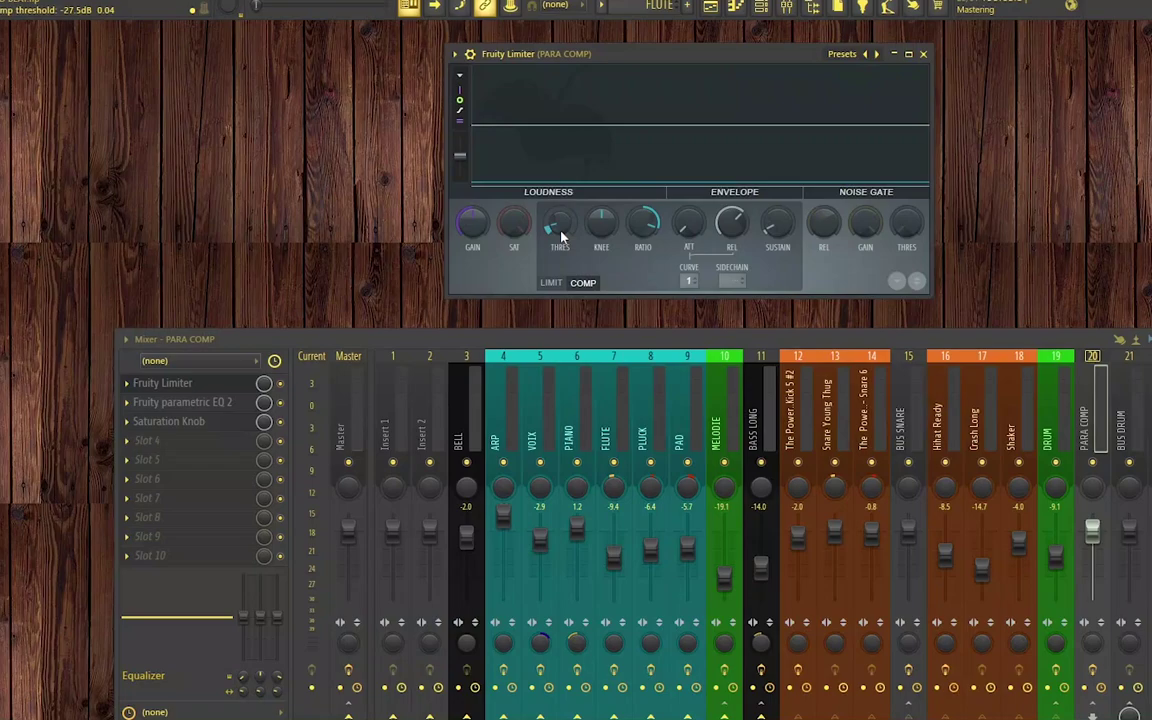
left_click(170, 401)
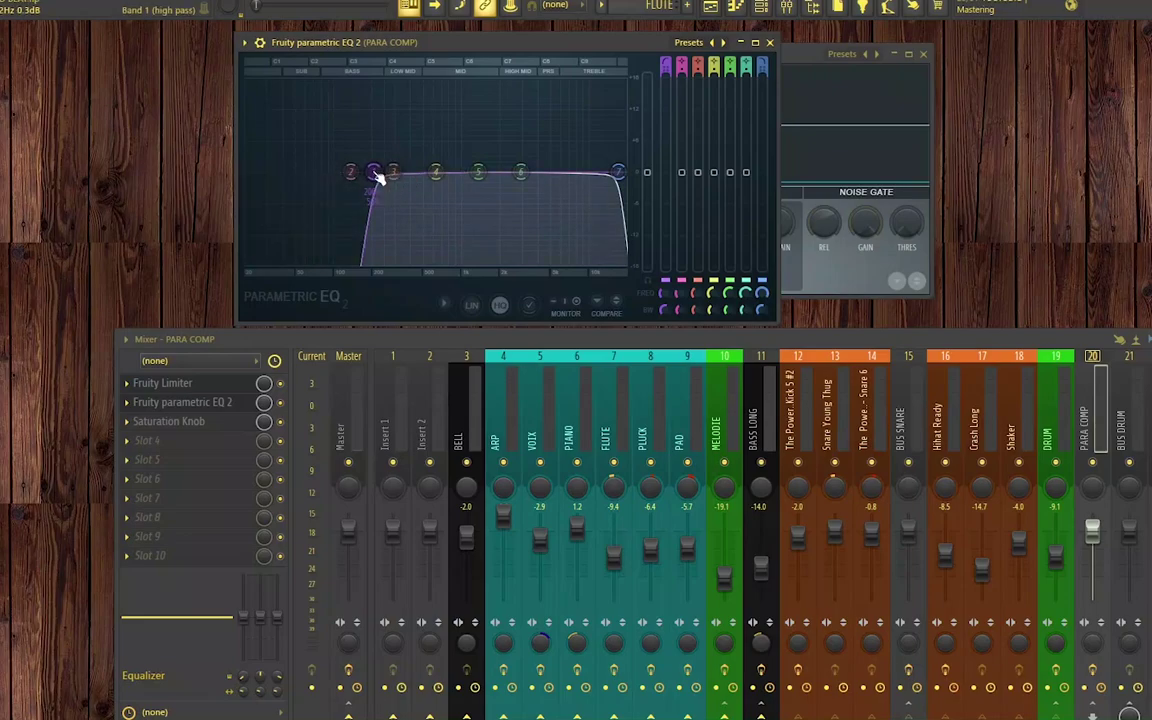
left_click(771, 43)
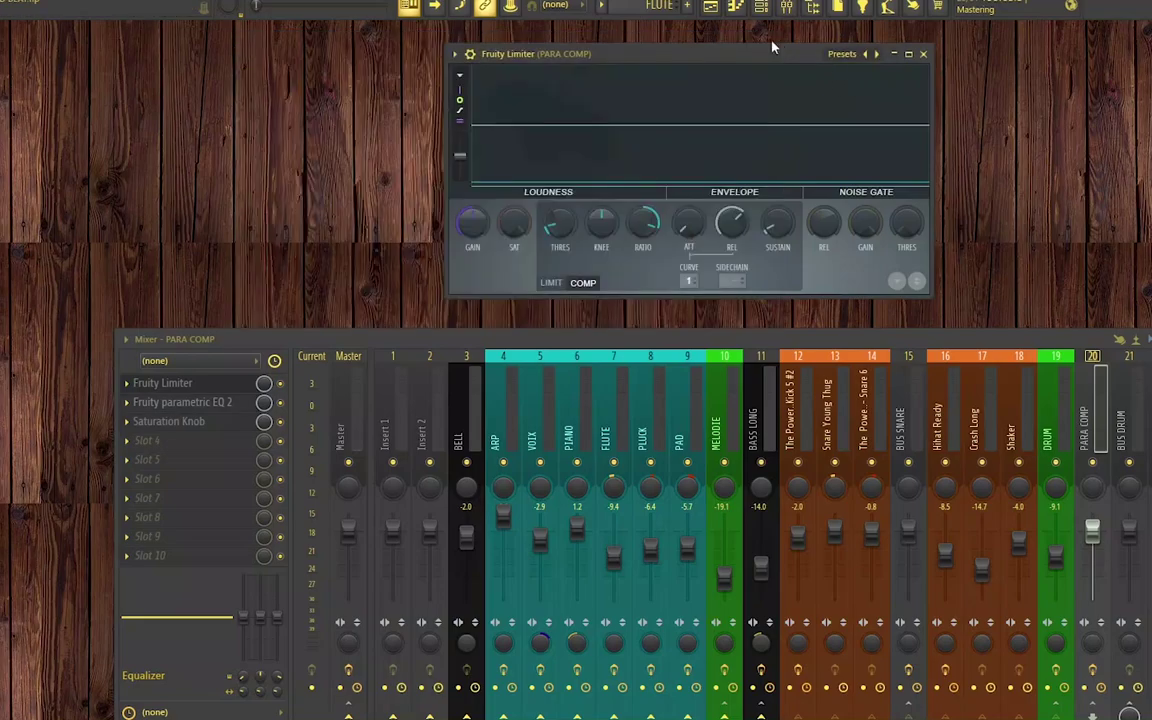
left_click(923, 55)
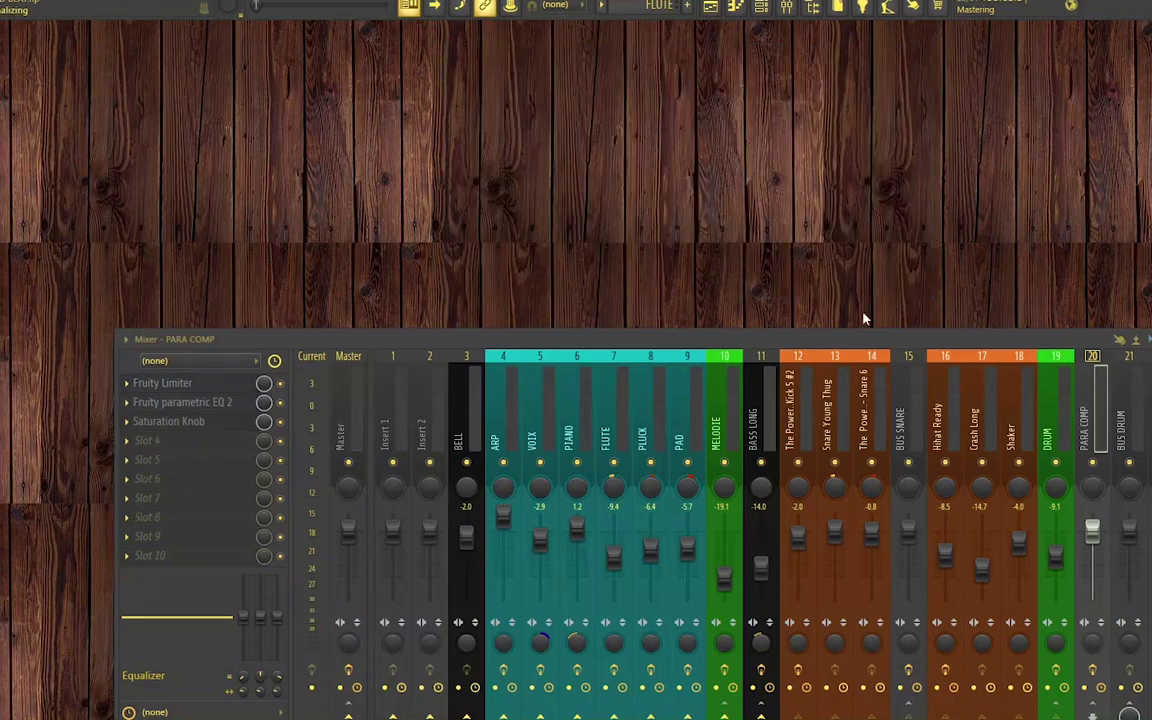
Trace the routing from PARA COMP into BUS DRUM, and check the bus's effect slots and output
left_click_drag(858, 345, 778, 181)
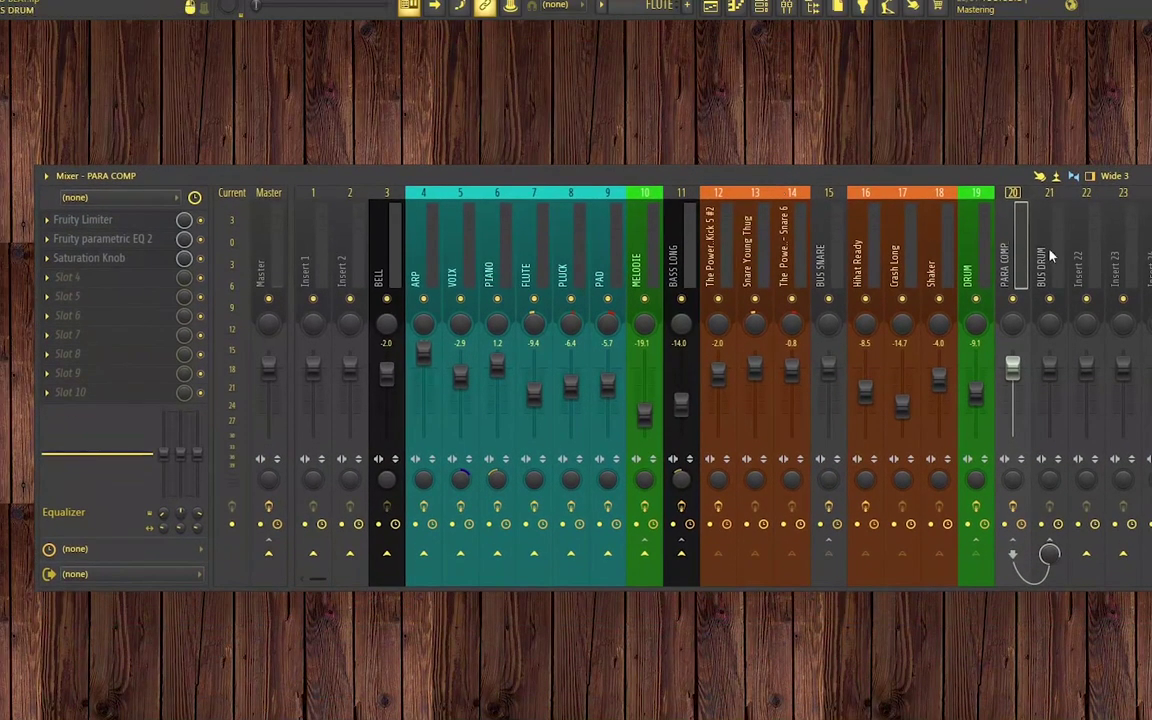
left_click(1048, 256)
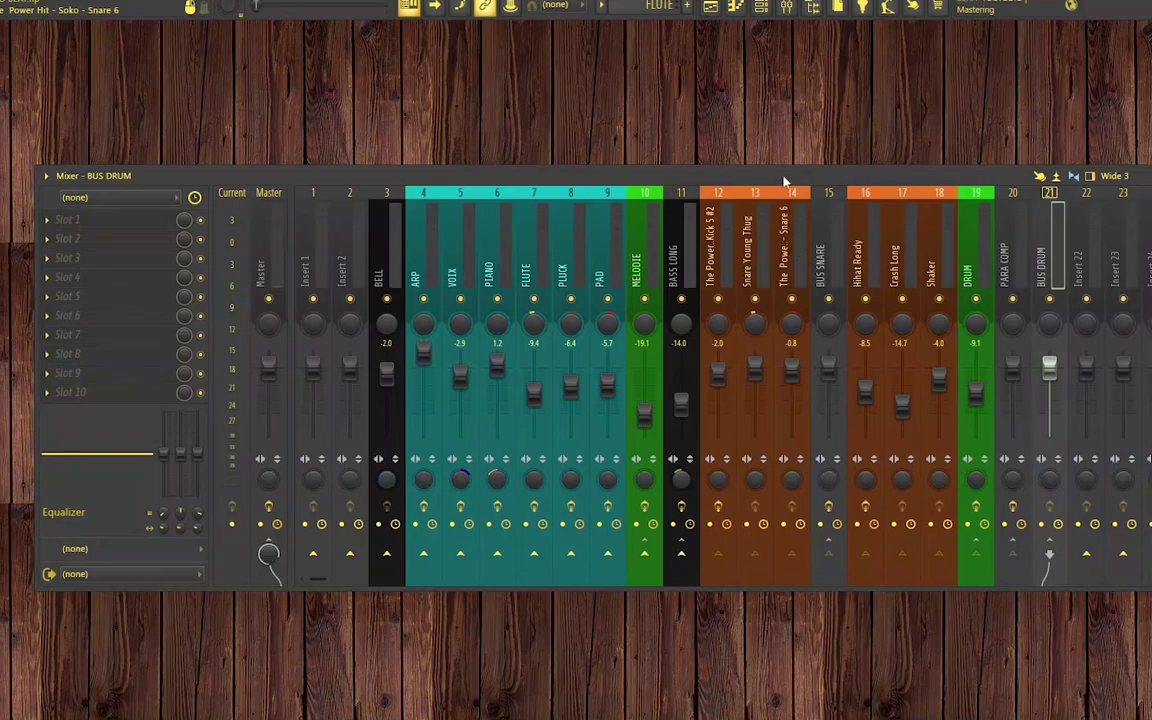
left_click_drag(784, 178, 772, 242)
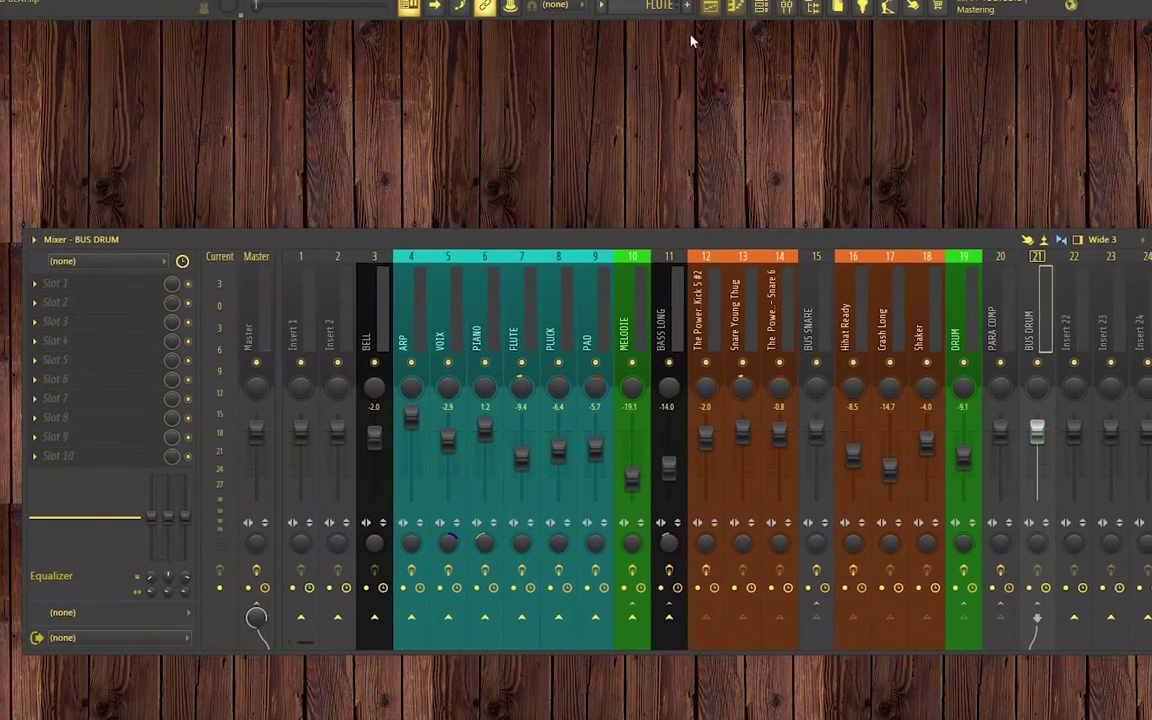
Select the Master track and play the song to listen to the mix through its mastering chain
left_click(256, 321)
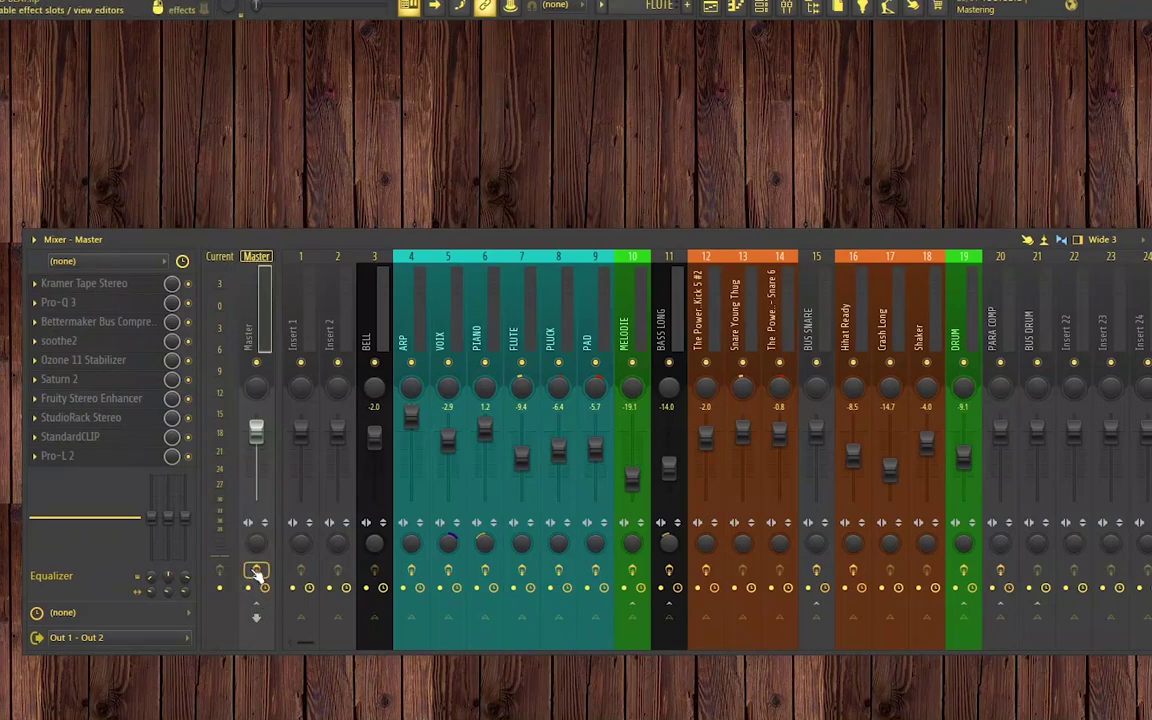
left_click_drag(499, 245, 524, 297)
key("space")
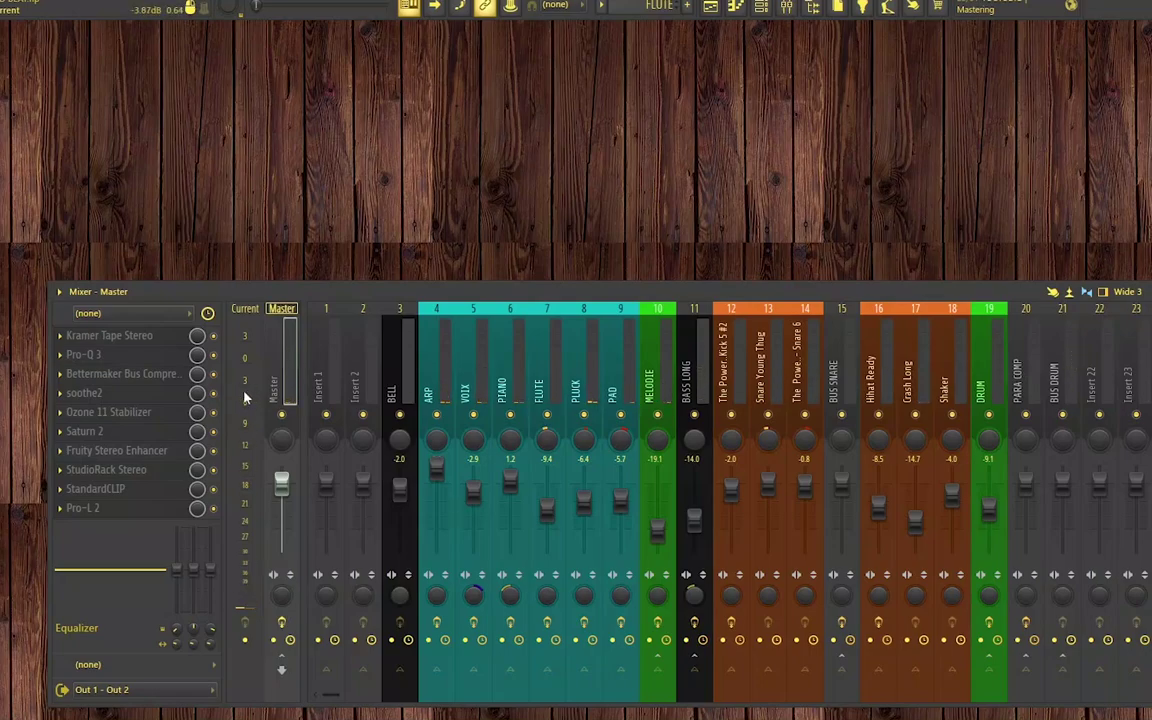
left_click_drag(150, 291, 140, 221)
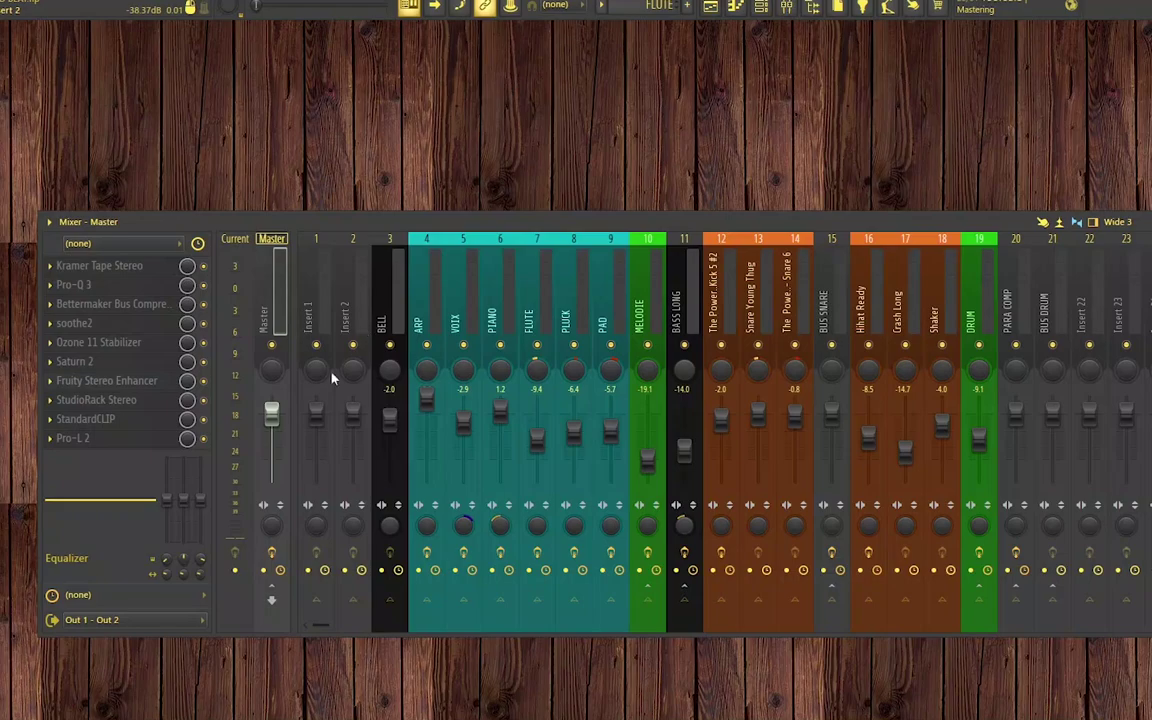
key("space")
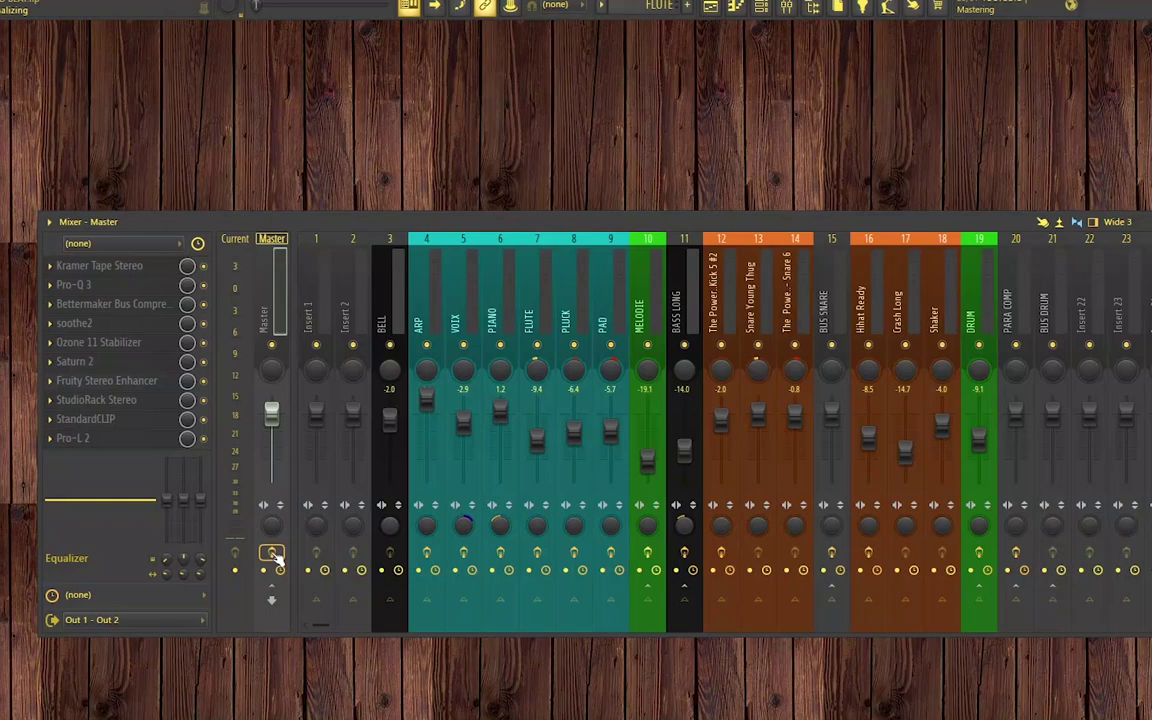
key("space")
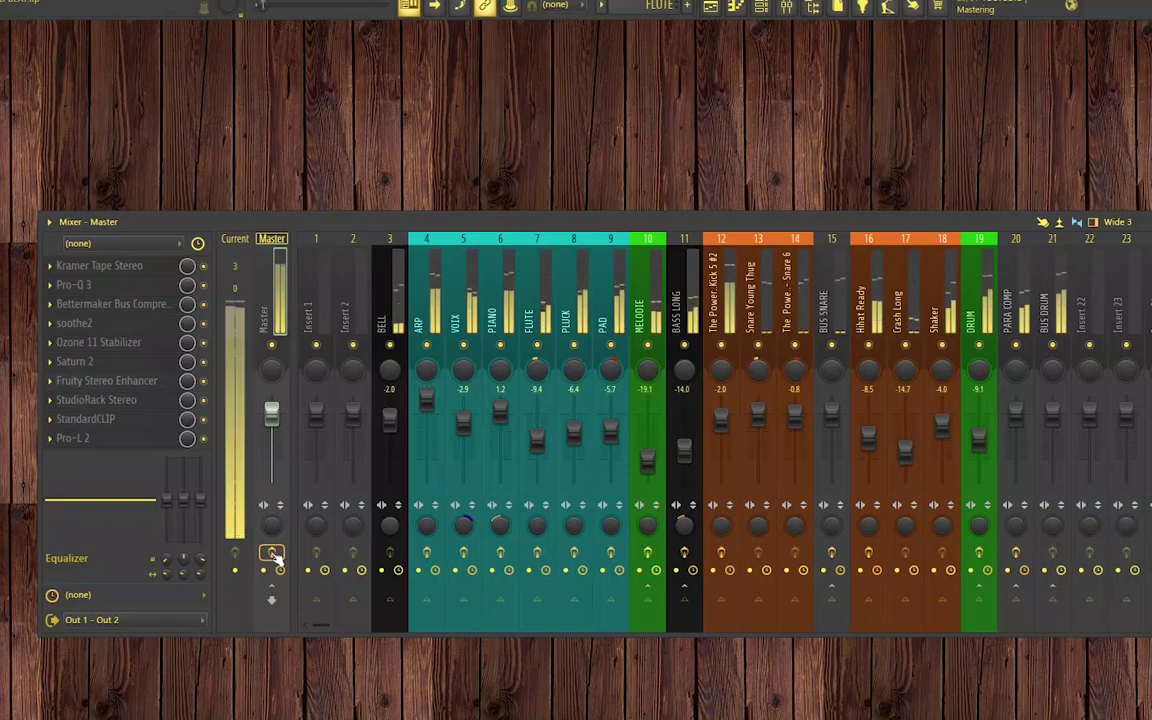